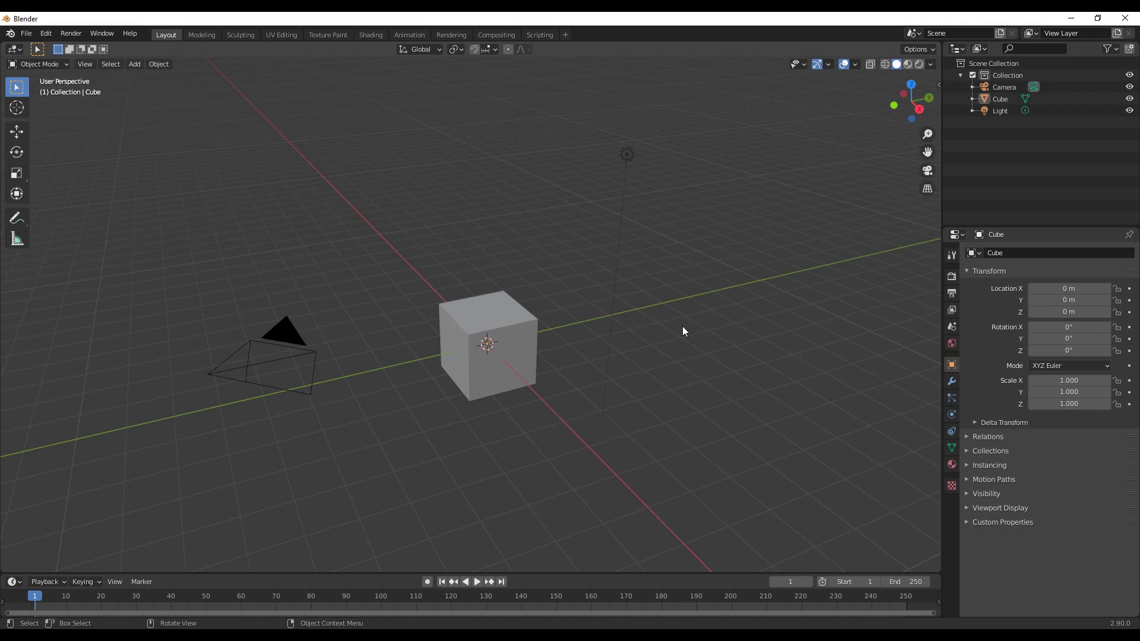
- Delete the Light and the Camera from the scene
drag(696, 94, 595, 201)
key(Delete)
drag(240, 398, 343, 340)
key(Delete)
- Raise the cube along Z and stretch it along X into a long box
middle_drag(359, 472, 497, 451)
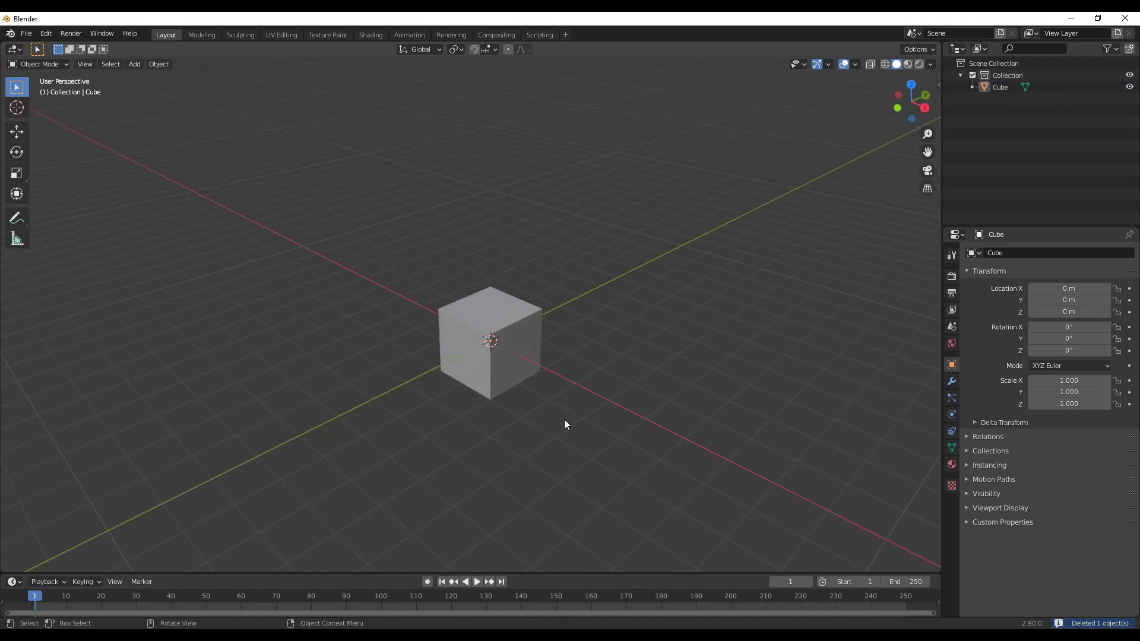
middle_drag(564, 362, 564, 322)
scroll(570, 351, up, 3)
shift+middle_drag(579, 375, 548, 344)
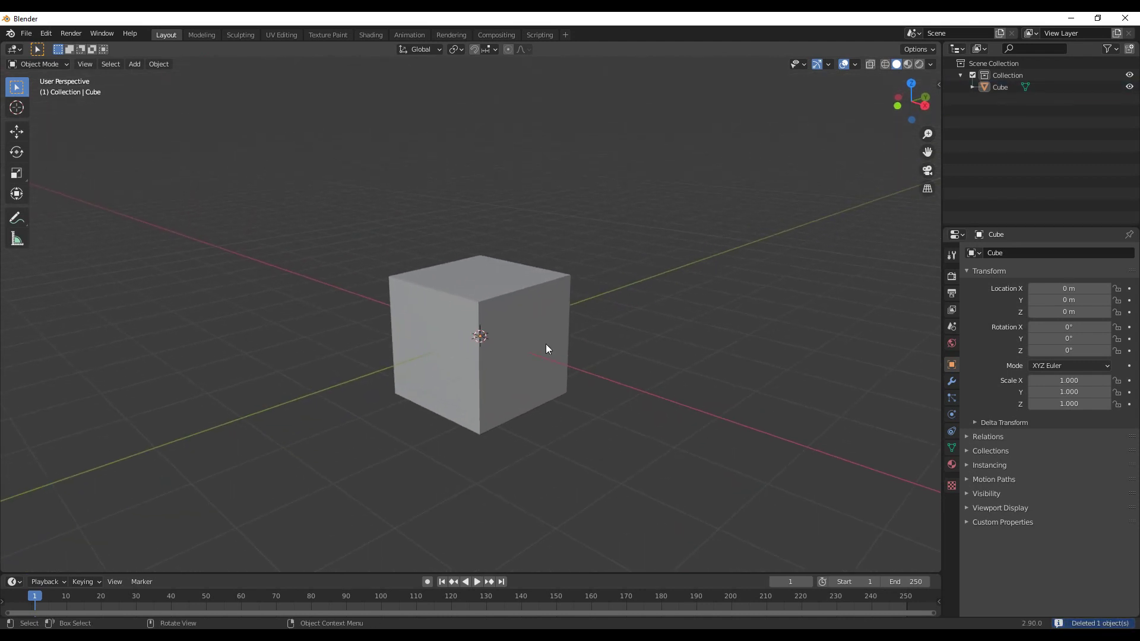
click(547, 344)
mouse_move(614, 412)
middle_down()
mouse_move(636, 424)
mouse_move(621, 423)
middle_up()
key(g)
key(z)
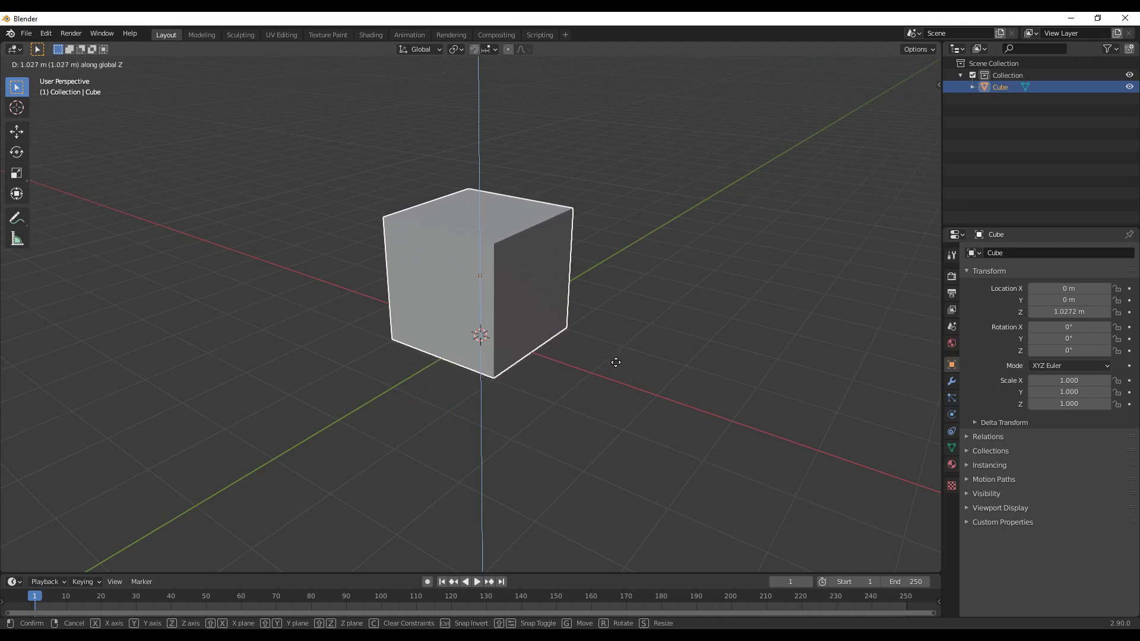
click(616, 362)
middle_drag(616, 362, 618, 389)
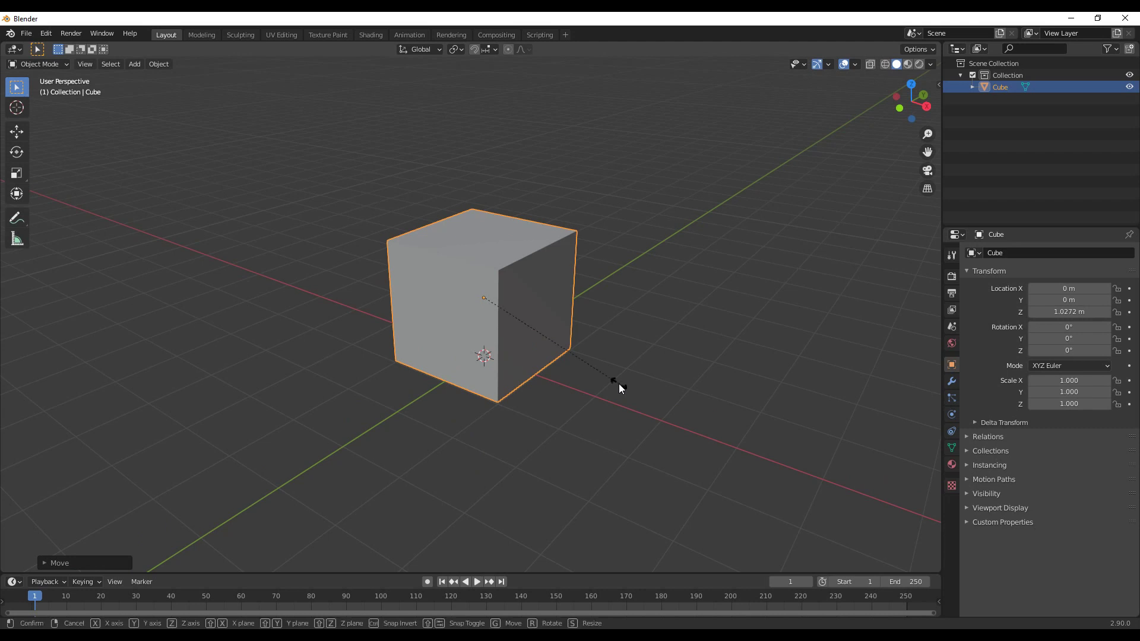
key(s)
key(x)
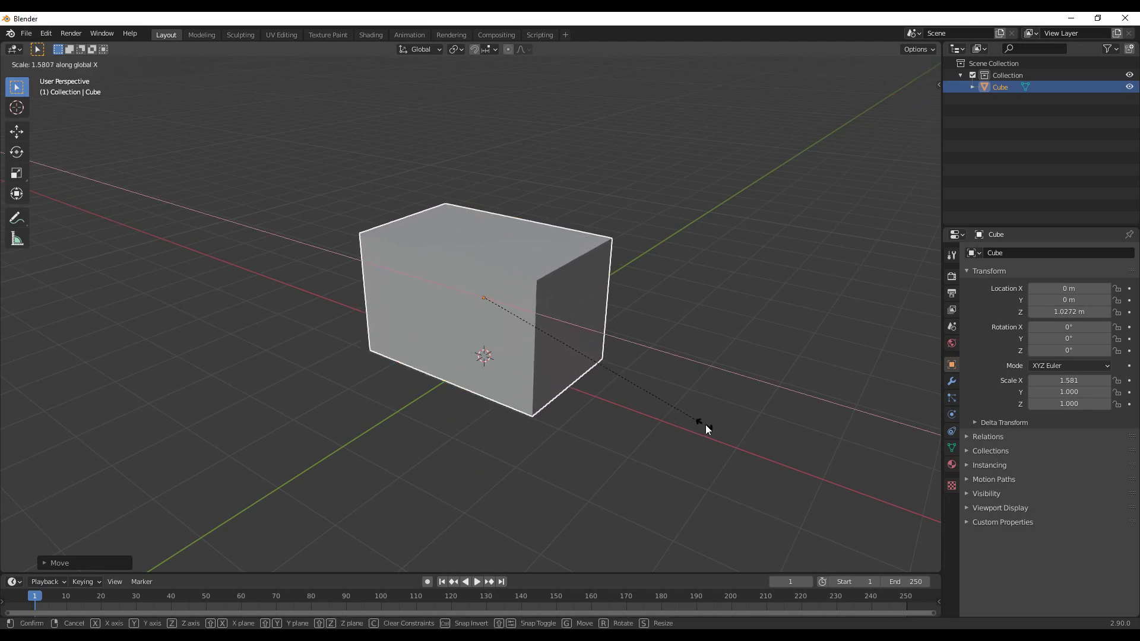
click(746, 447)
middle_drag(747, 446, 615, 405)
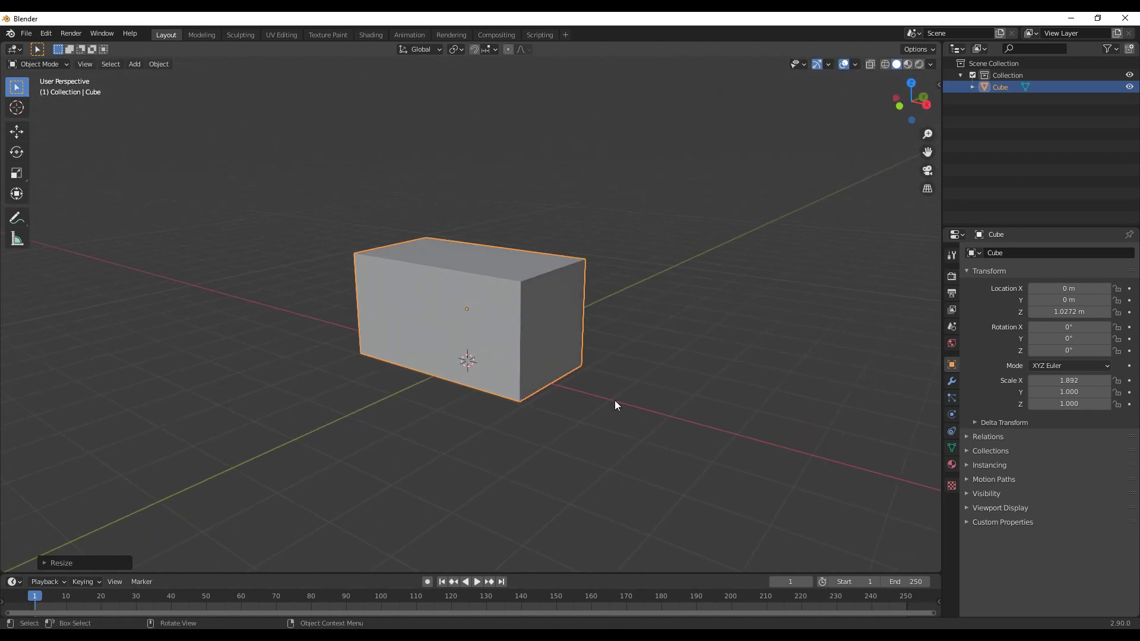
- Enlarge the box uniformly to 3.030 × 1.602 × 1.602 and lift it to Z 1.6203 m
key(s)
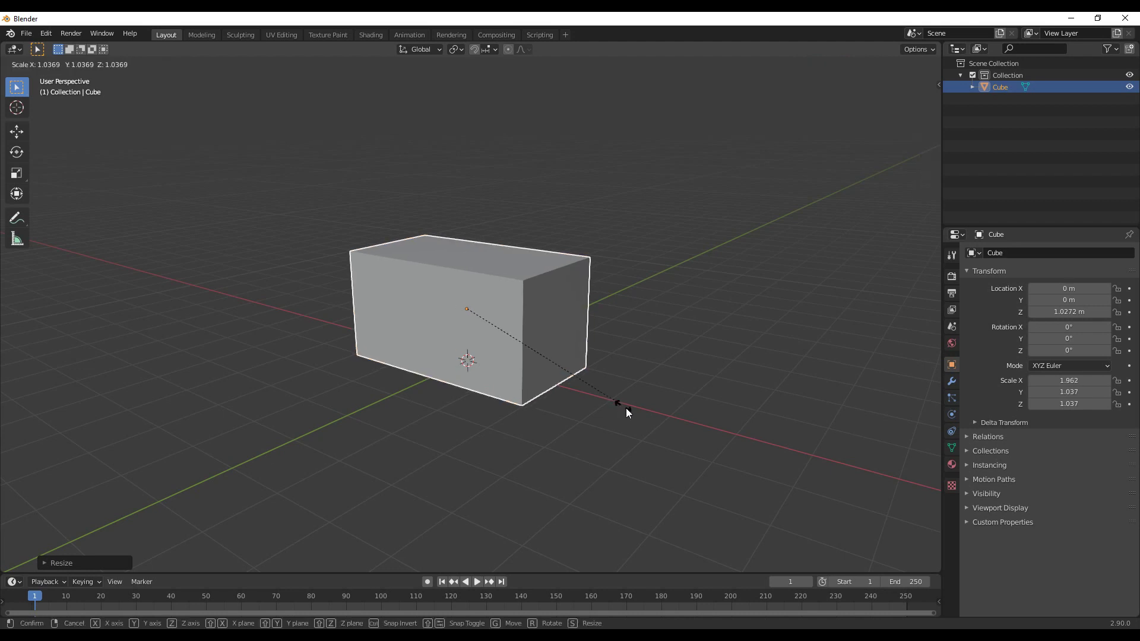
click(694, 464)
key(g)
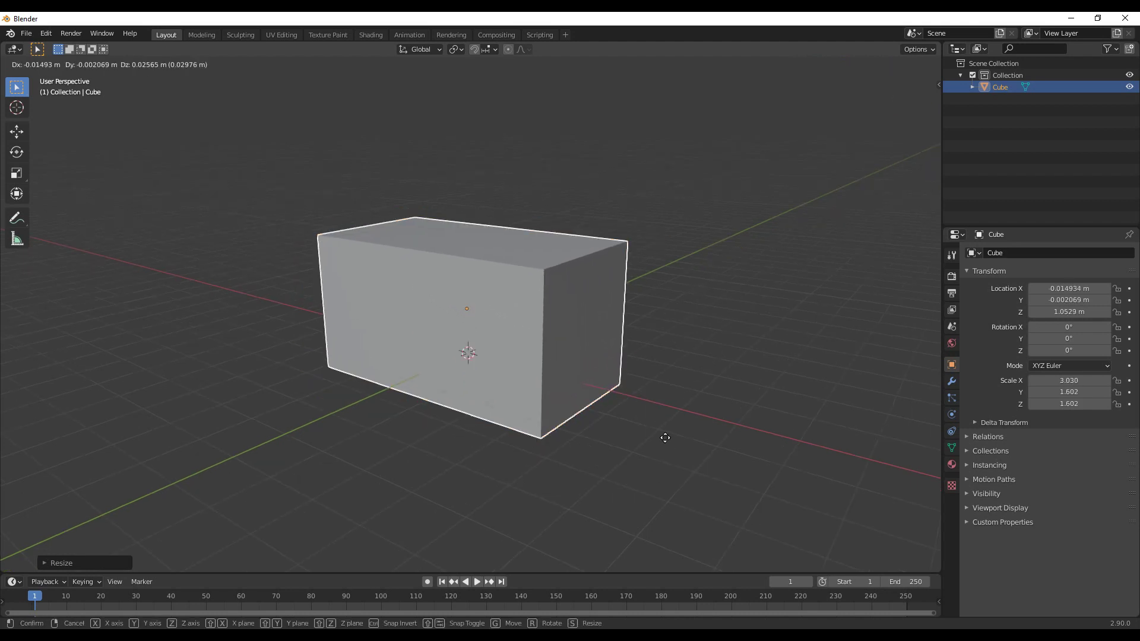
key(z)
click(656, 413)
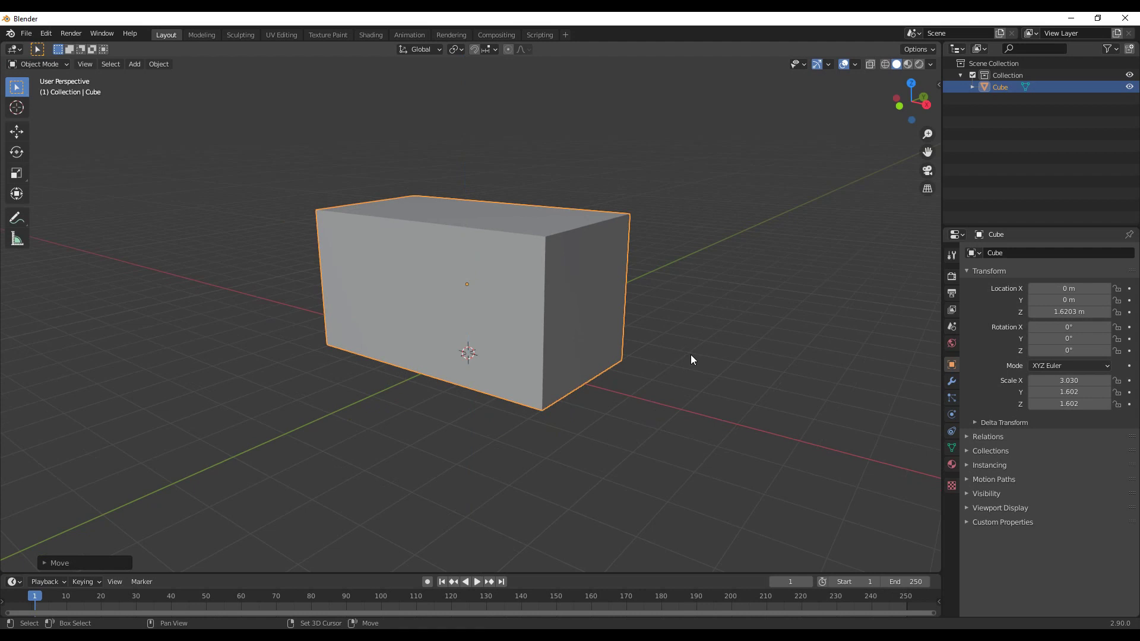
middle_drag(690, 354, 692, 393)
click(685, 405)
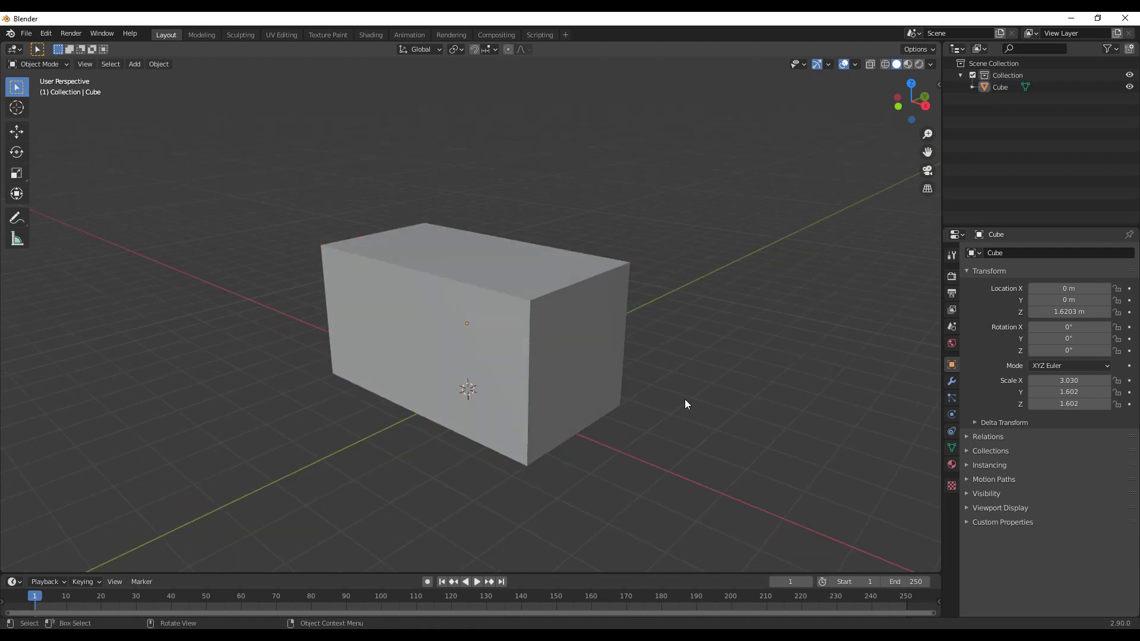
click(596, 365)
scroll(642, 425, up, 2)
middle_drag(643, 425, 687, 411)
key(Tab)
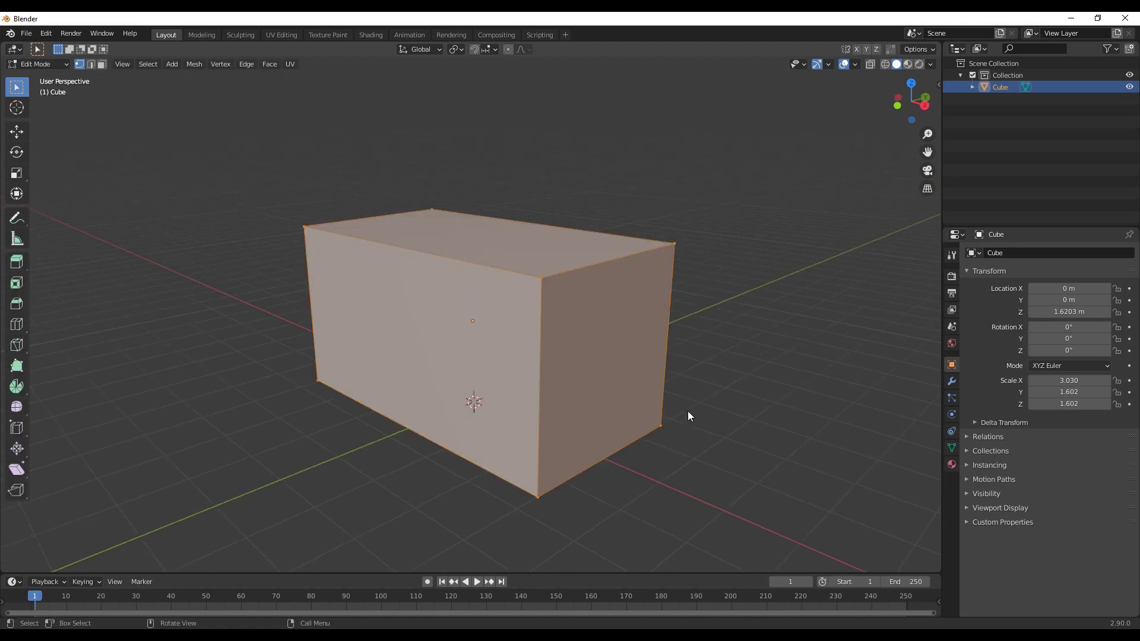
click(744, 382)
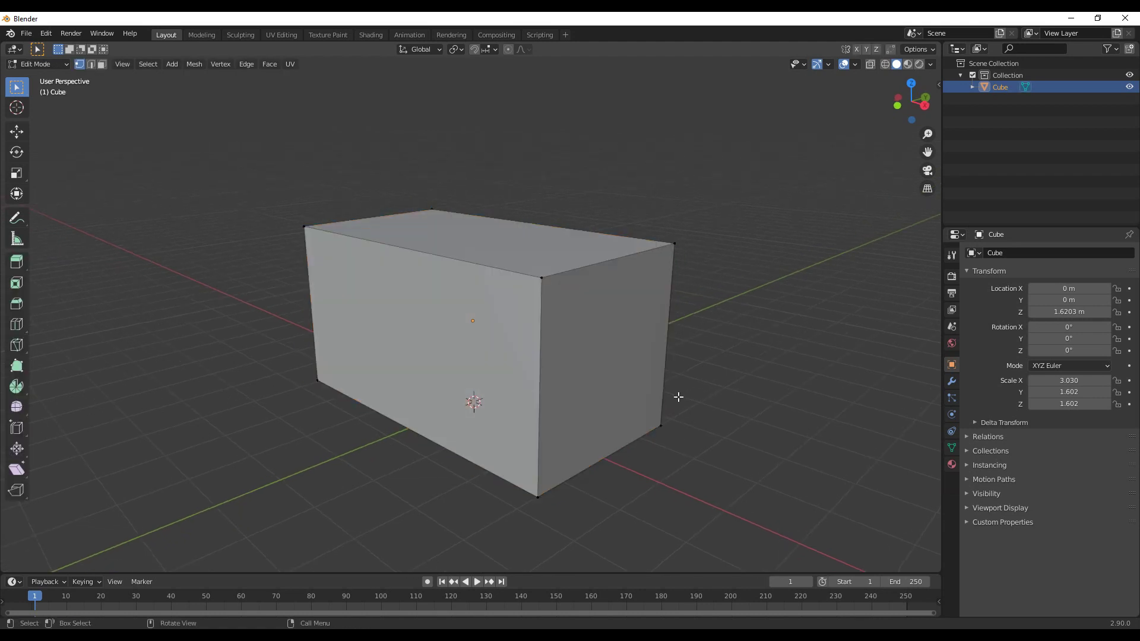
click(542, 384)
shift+click(664, 356)
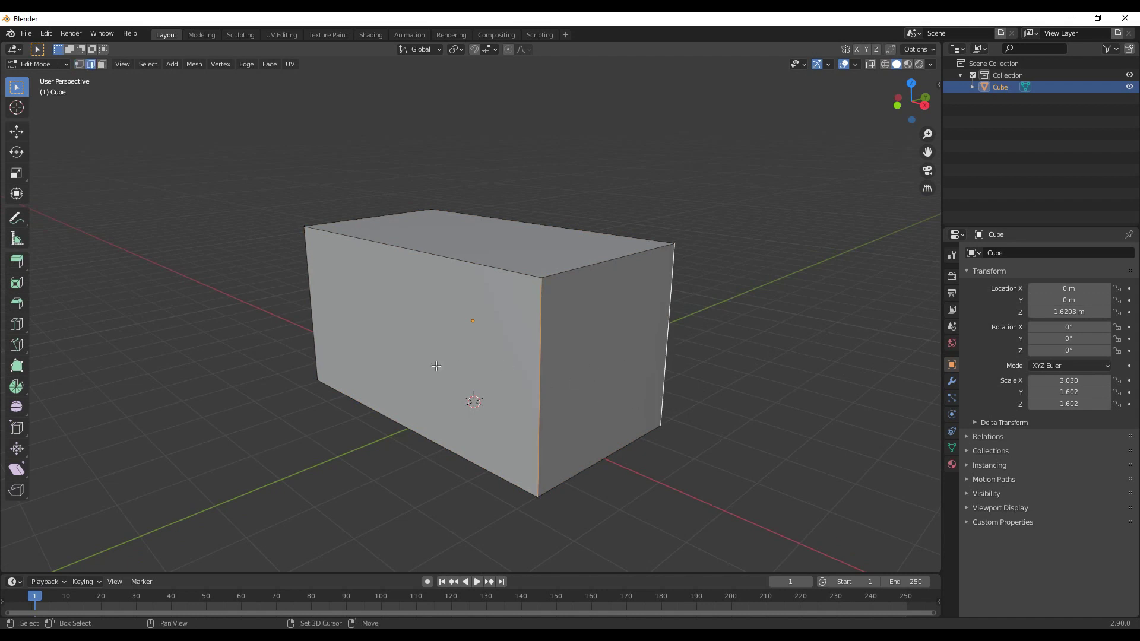
middle_drag(315, 334, 362, 353)
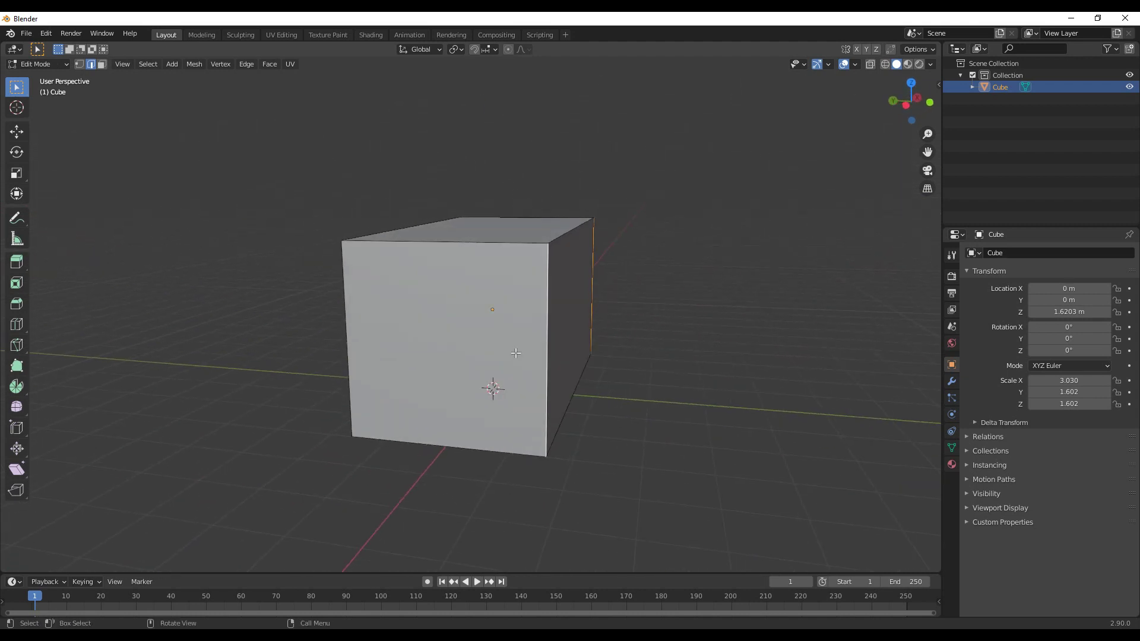
middle_drag(631, 308, 488, 333)
key(ctrl)
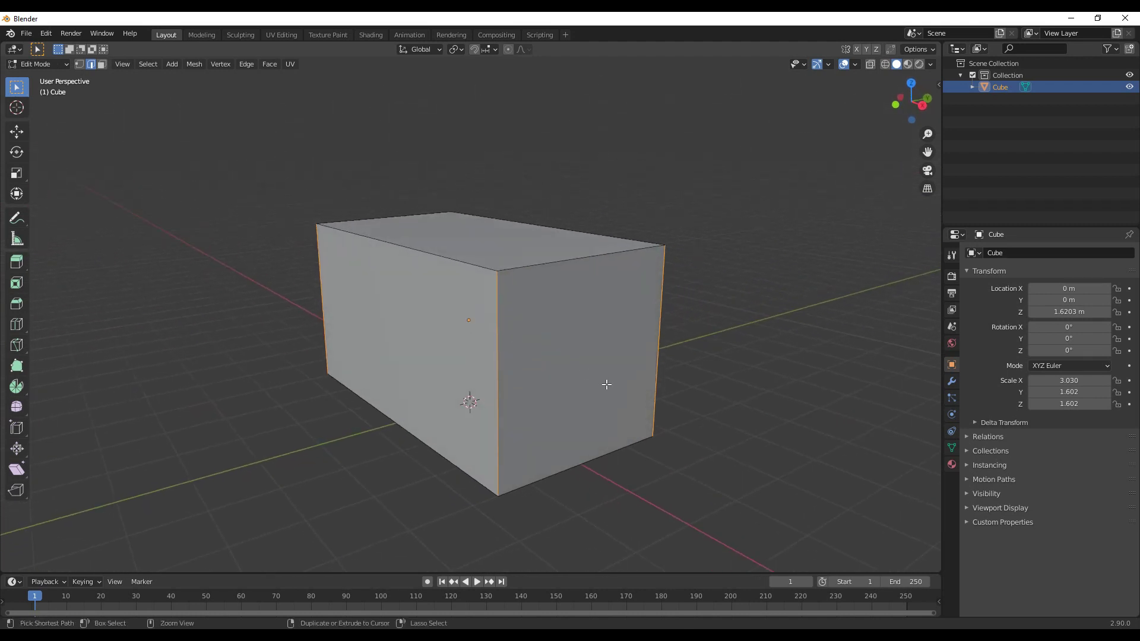
key(ctrl+b)
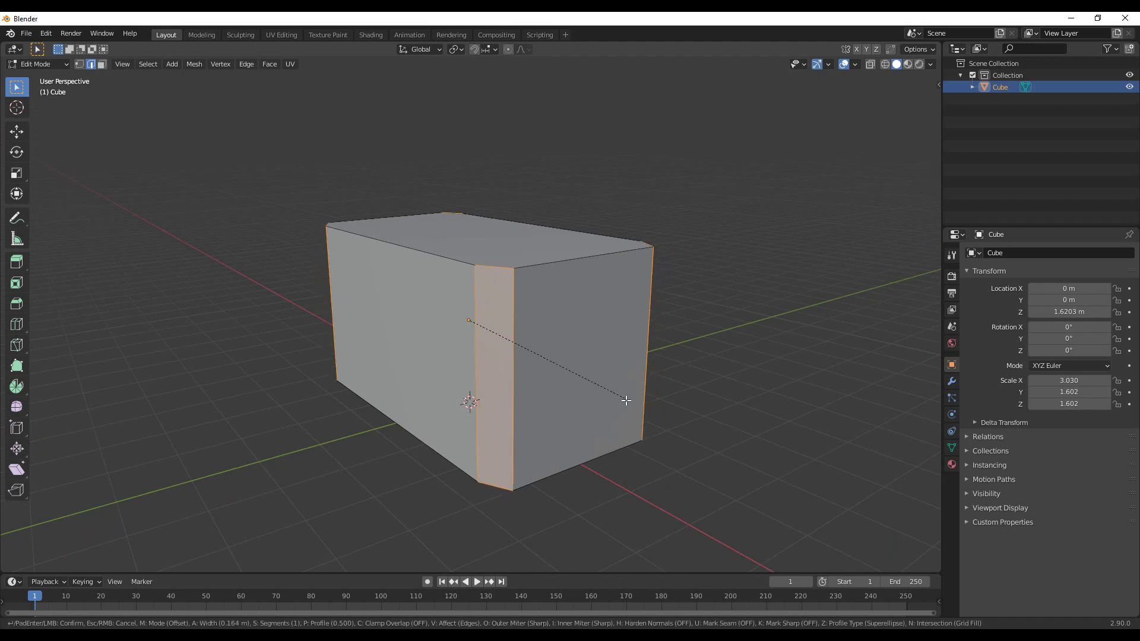
click(628, 404)
middle_drag(623, 395, 691, 411)
scroll(603, 420, up, 3)
key(ctrl+z)
click(708, 416)
key(Tab)
click(722, 392)
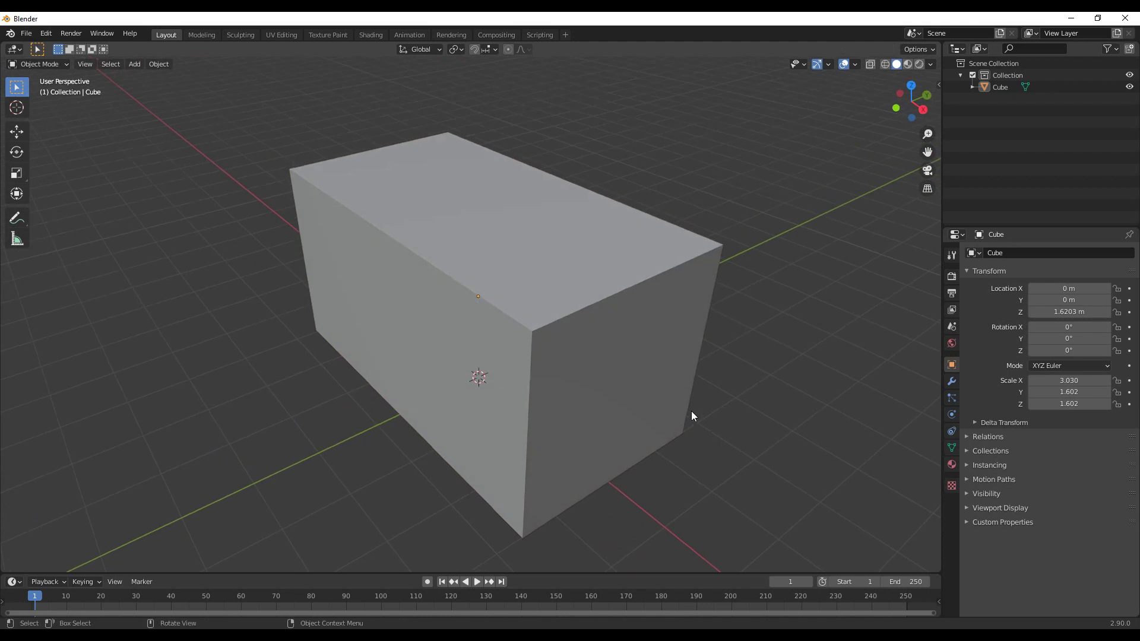
- Apply the box's scale so it reads 1.000 on every axis
click(600, 369)
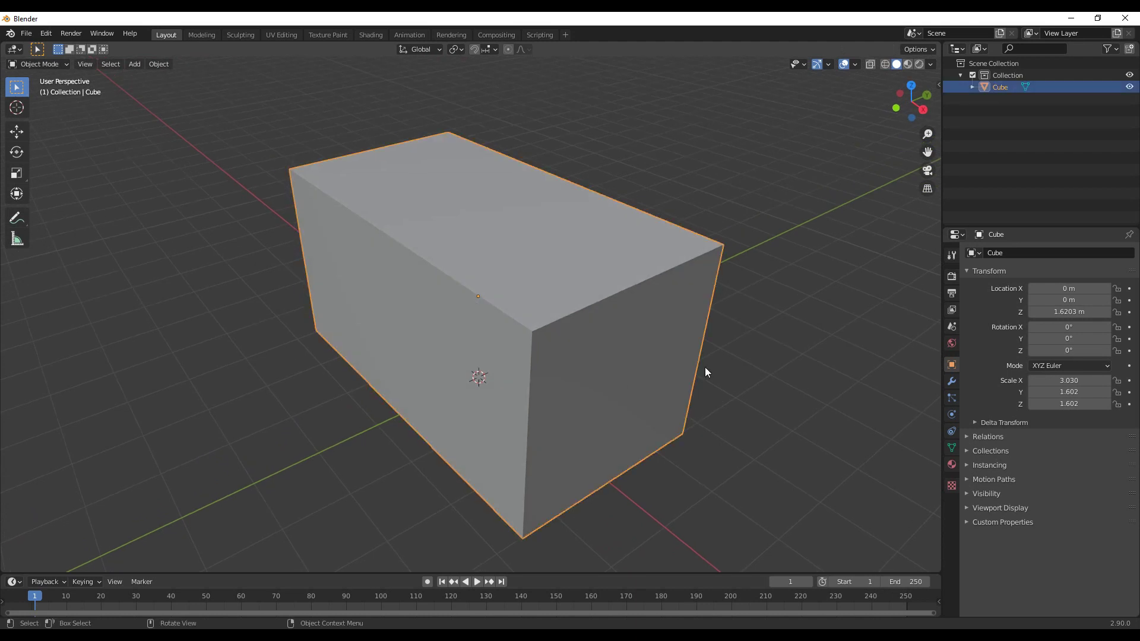
key(ctrl)
key(ctrl+a)
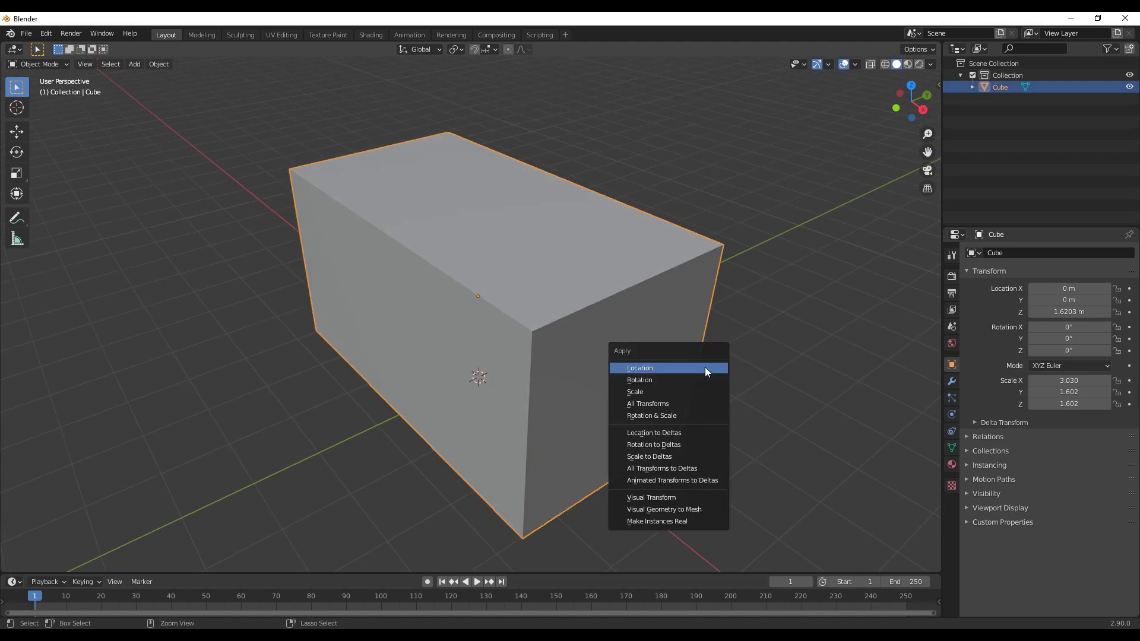
click(669, 390)
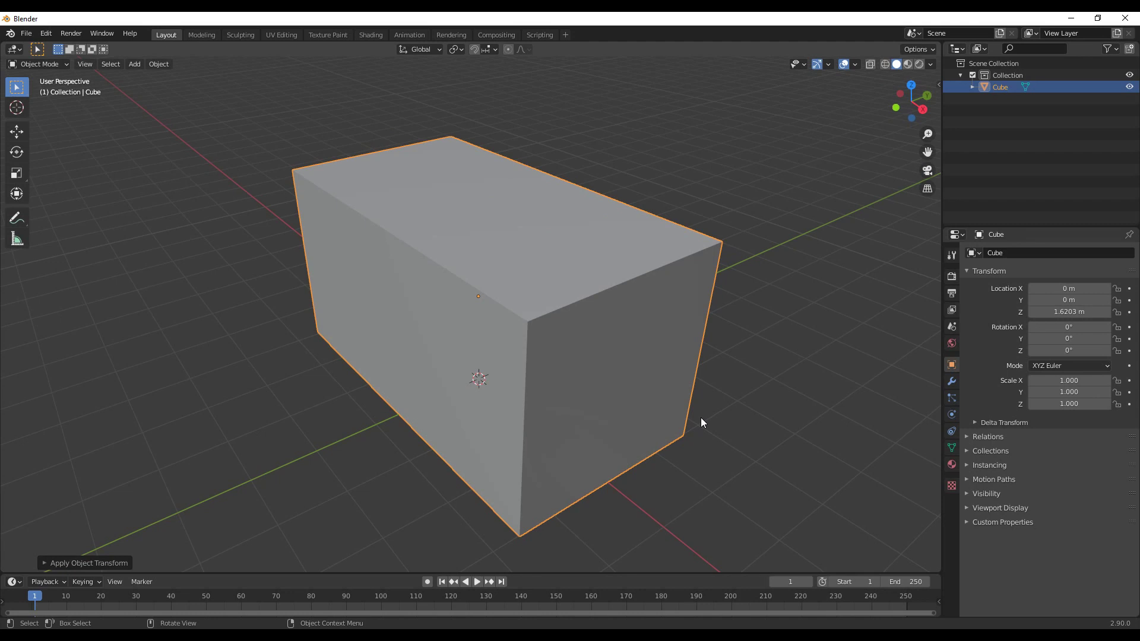
- In Edit Mode, bevel the four vertical corner edges into single-segment chamfers
key(Tab)
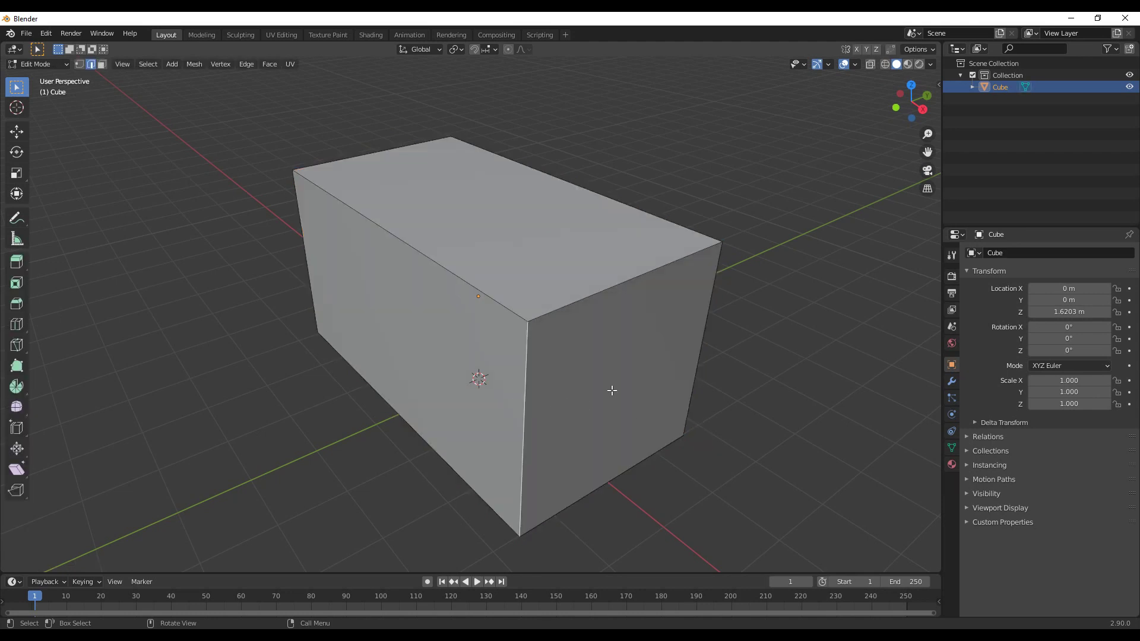
middle_drag(679, 374, 615, 438)
key(ctrl)
key(ctrl+b)
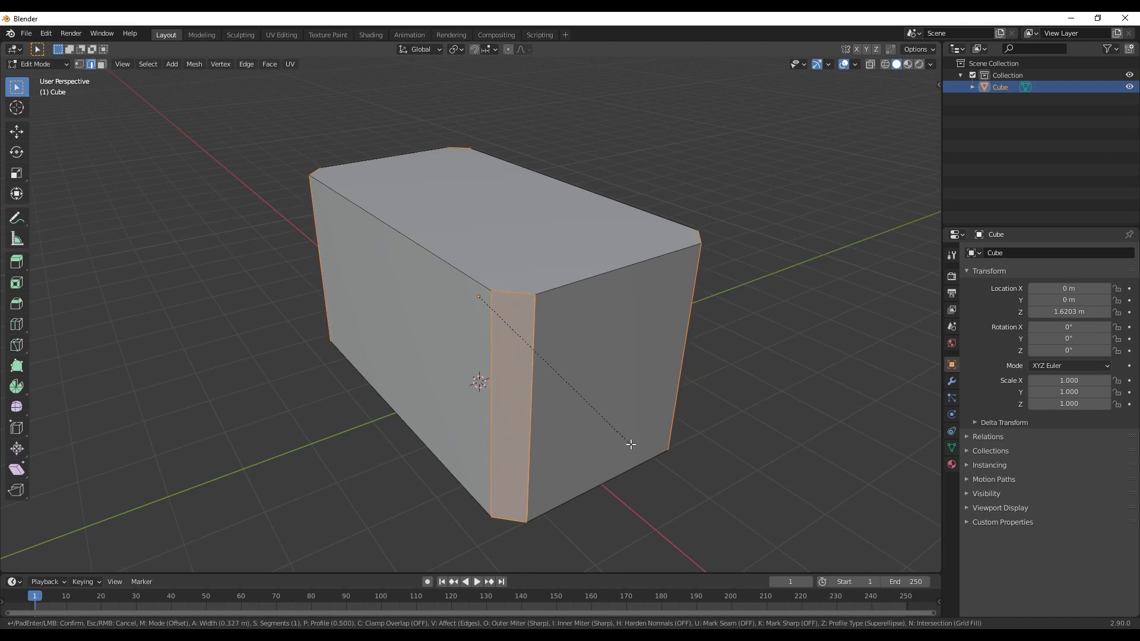
click(628, 446)
click(733, 372)
middle_drag(733, 371, 614, 372)
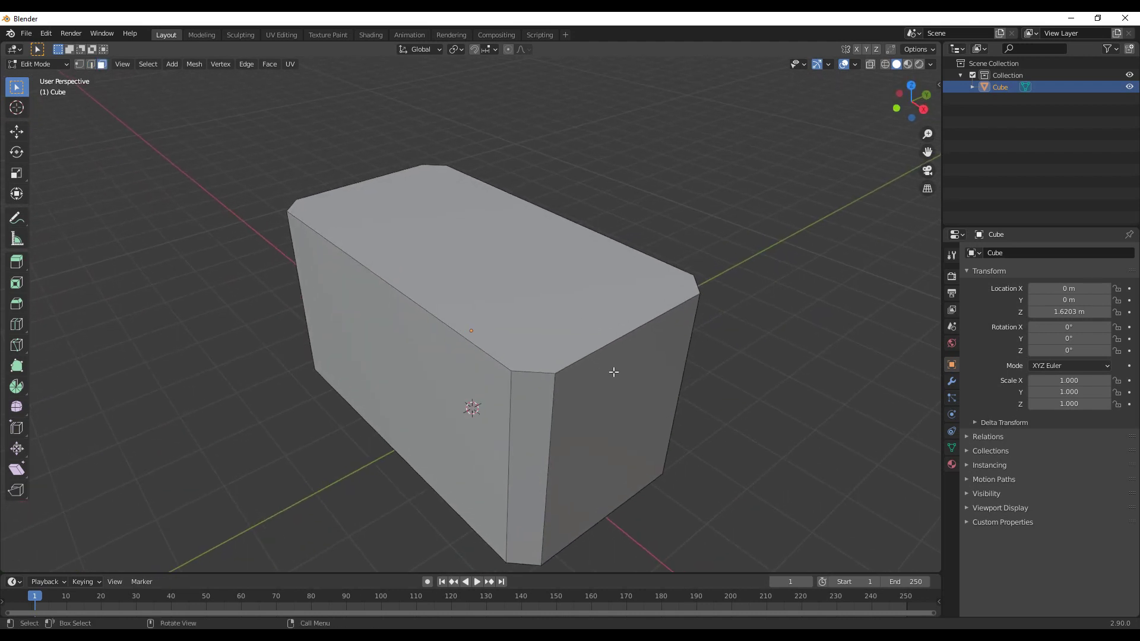
- Inset the top face and raise it along Z to form the chamfered lid
click(548, 298)
middle_drag(590, 400, 565, 359)
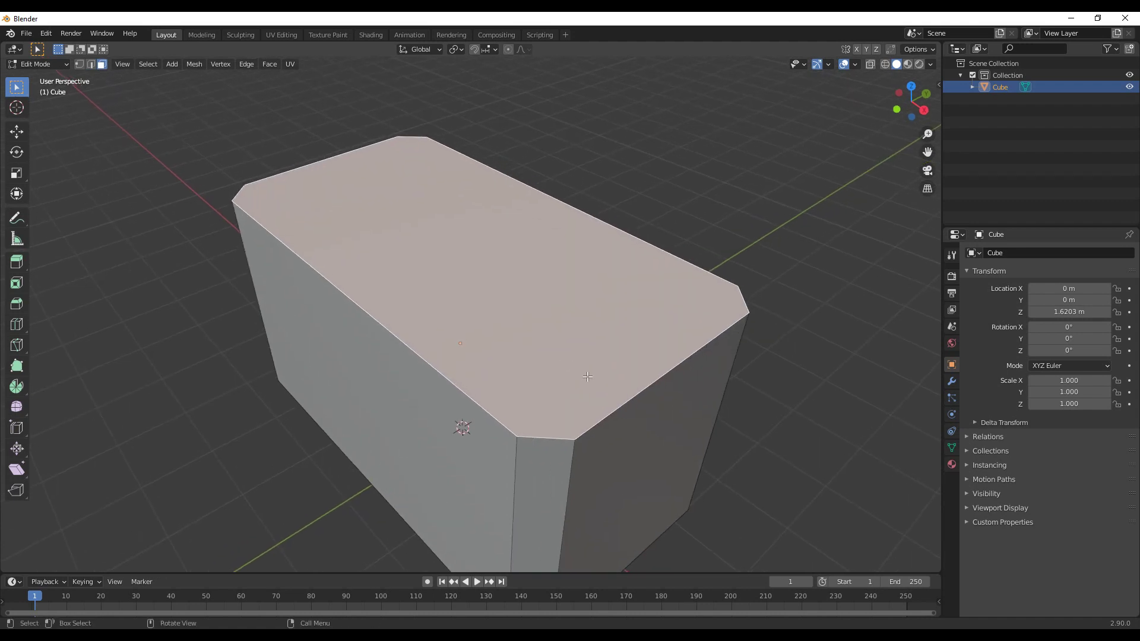
key(i)
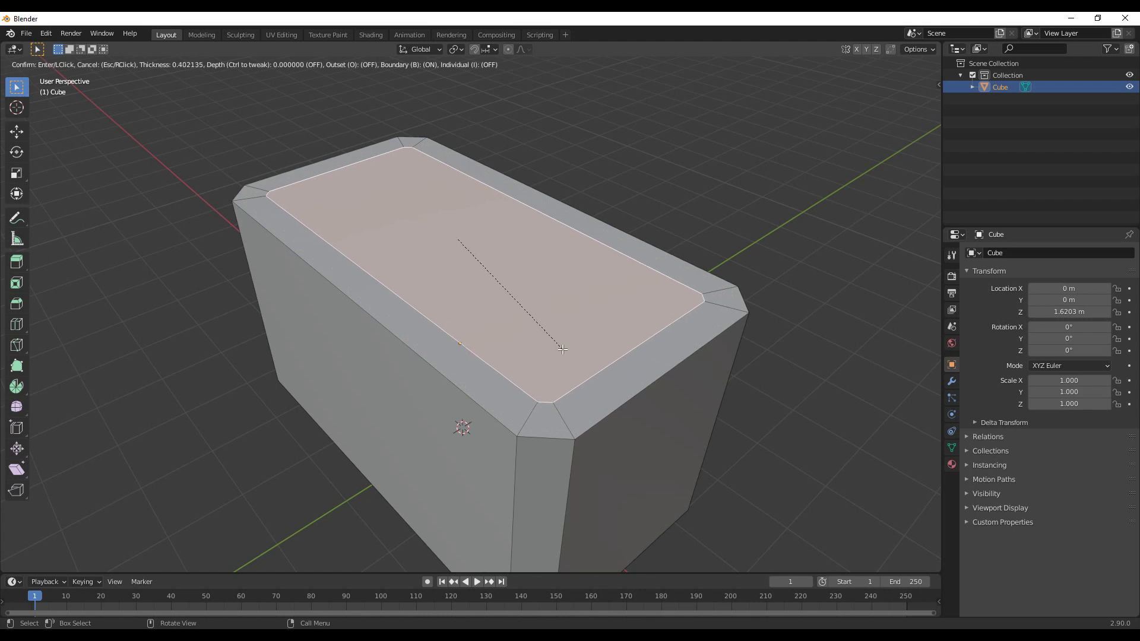
click(590, 369)
mouse_move(590, 370)
middle_down()
mouse_move(597, 380)
mouse_move(584, 369)
middle_up()
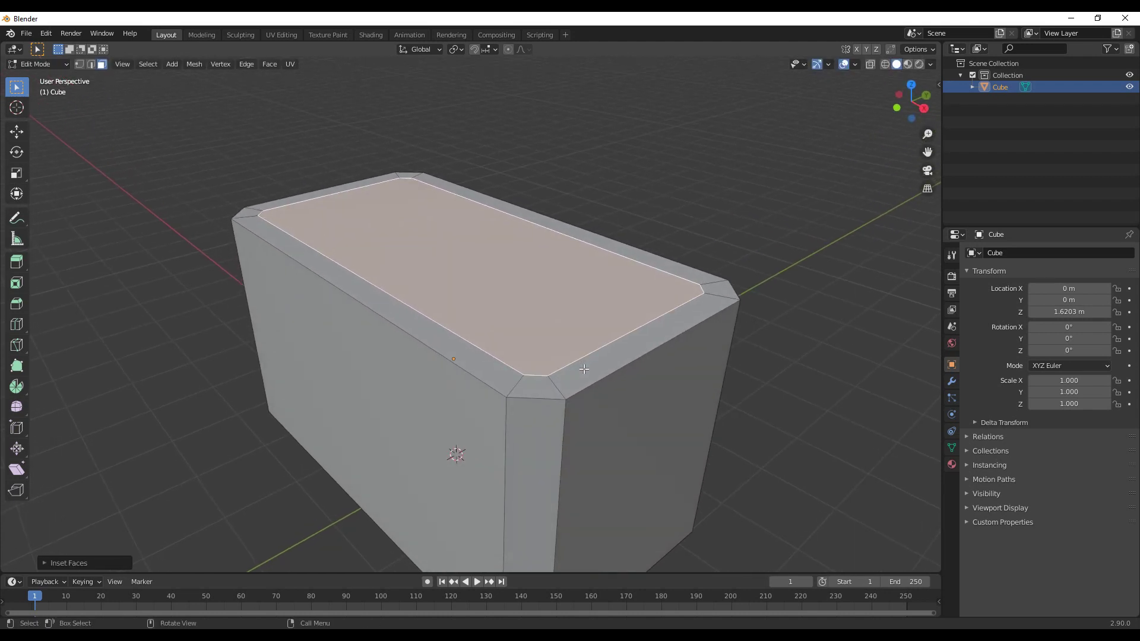
key(g)
key(z)
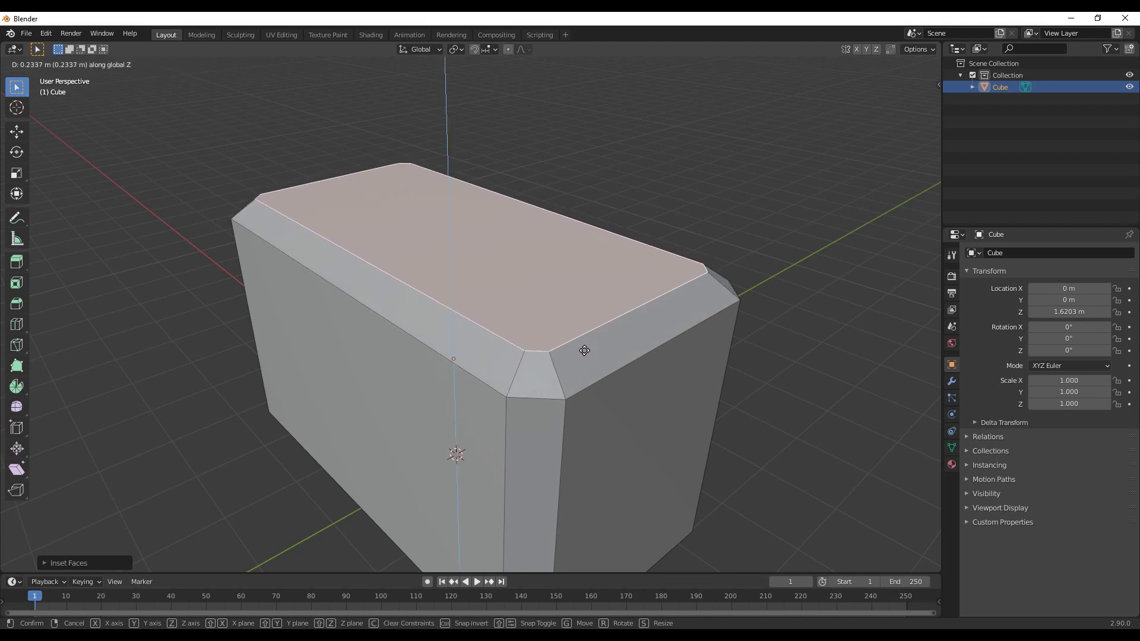
click(585, 351)
scroll(587, 351, down, 3)
- Inset the bottom face and shift it 0.1276 m down along Z for a bevelled base
middle_drag(587, 351, 554, 344)
click(561, 343)
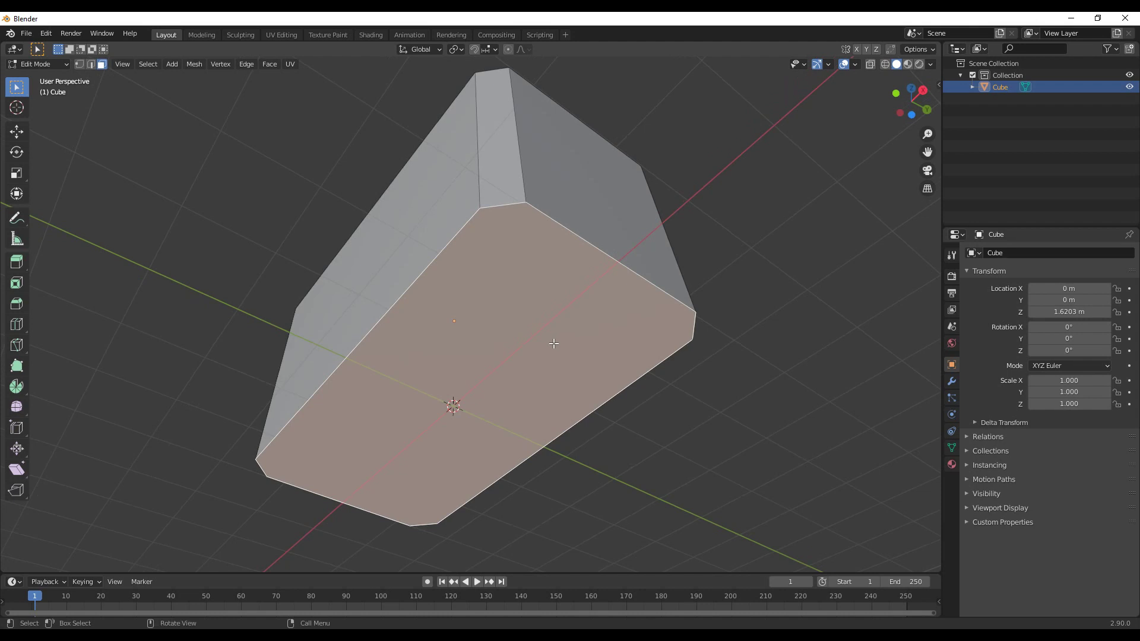
key(i)
click(539, 356)
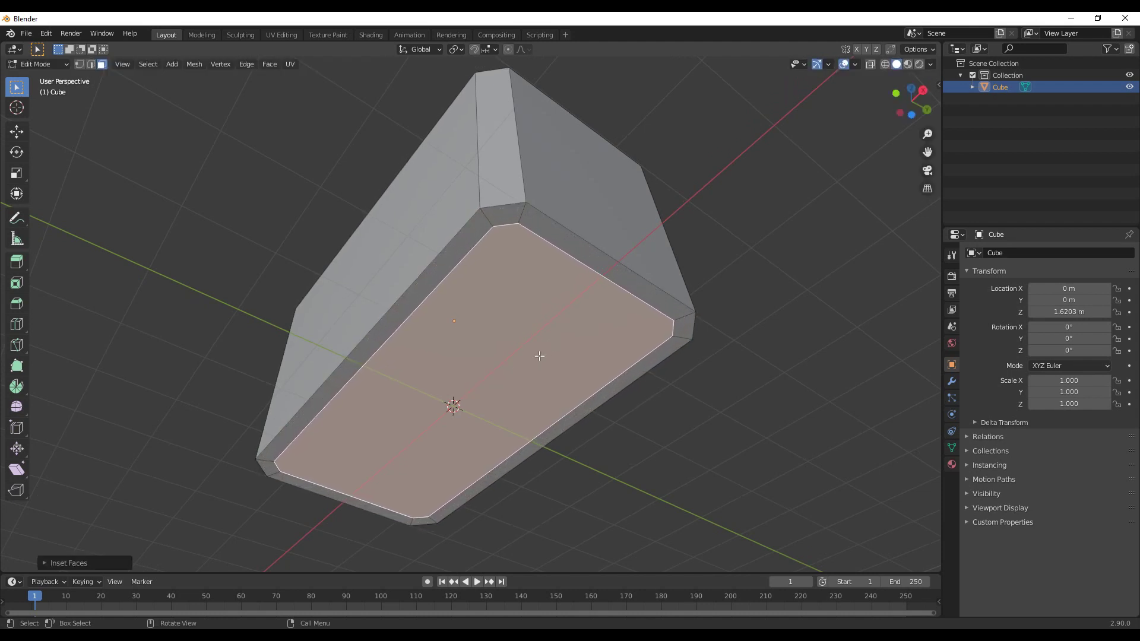
key(g)
key(z)
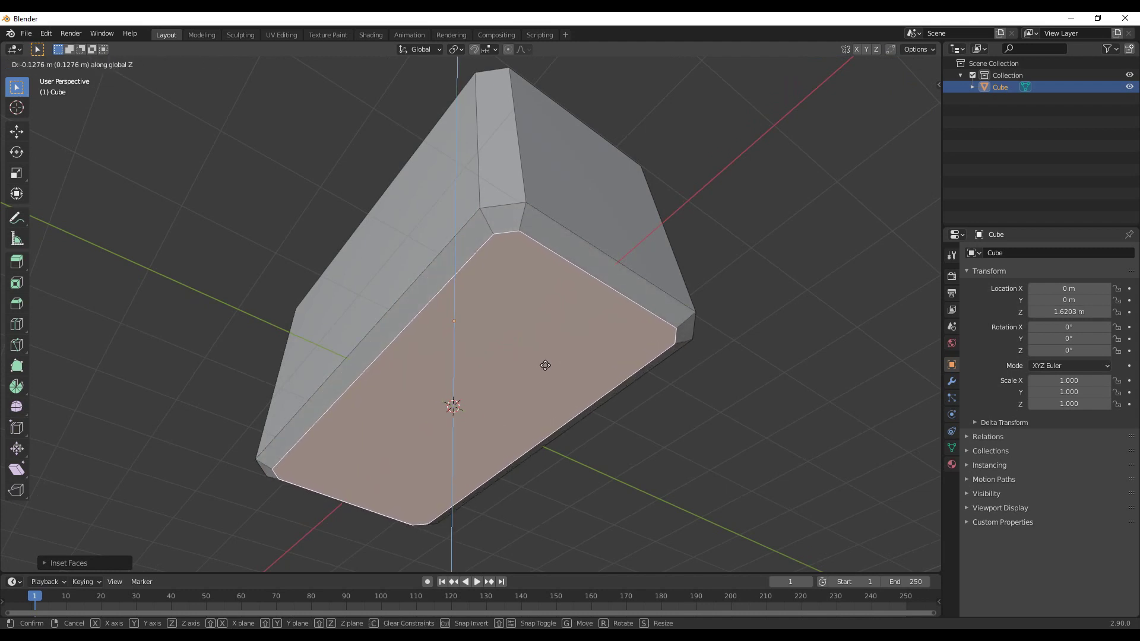
click(545, 365)
middle_drag(545, 365, 606, 378)
scroll(623, 386, up, 2)
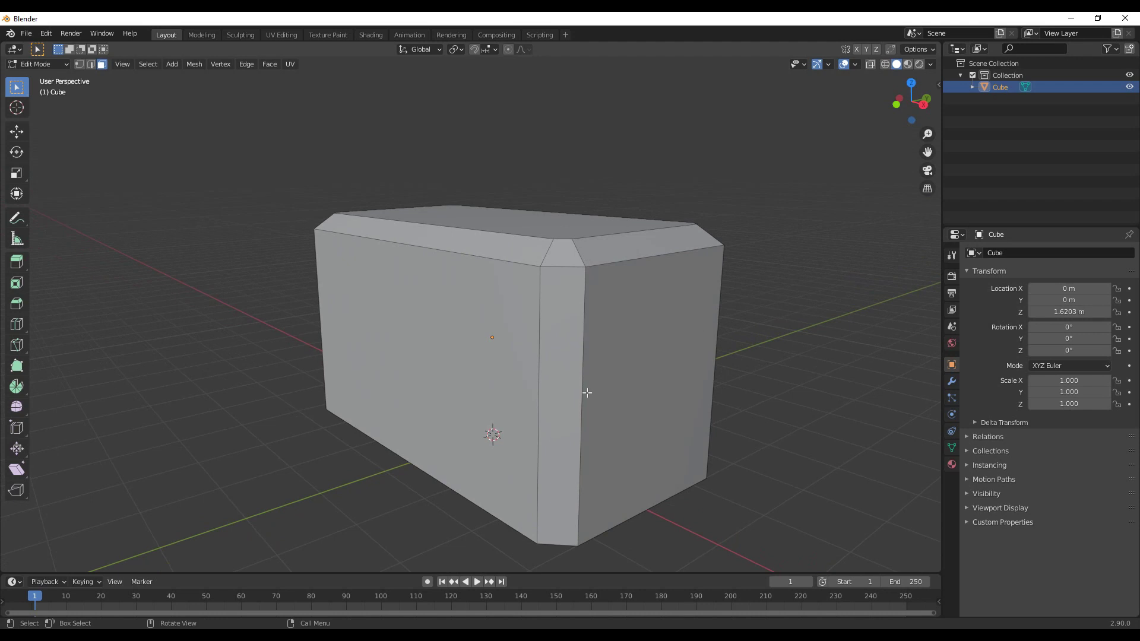
- Add a loop cut around the box's middle and bevel it into a narrow band
key(ctrl+r)
click(586, 393)
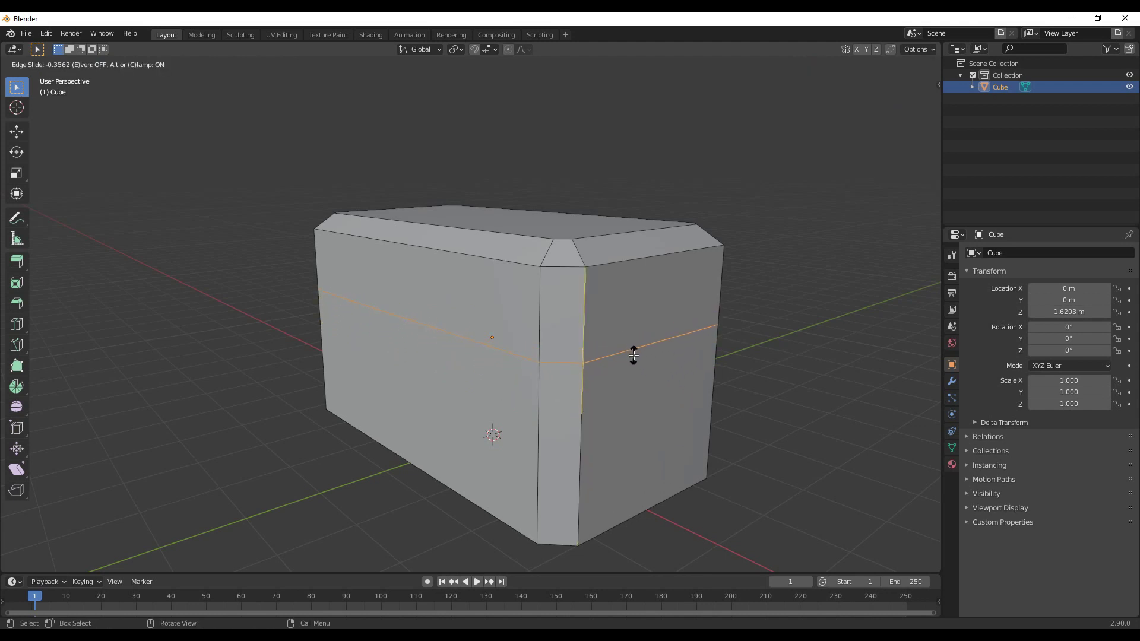
click(635, 352)
key(ctrl)
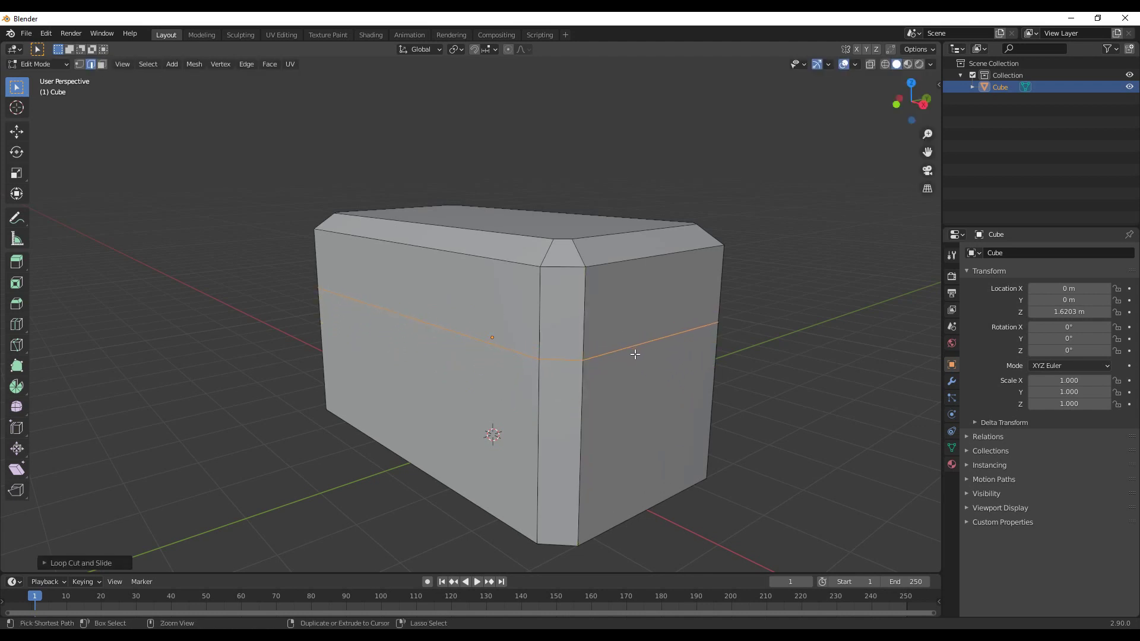
key(ctrl+b)
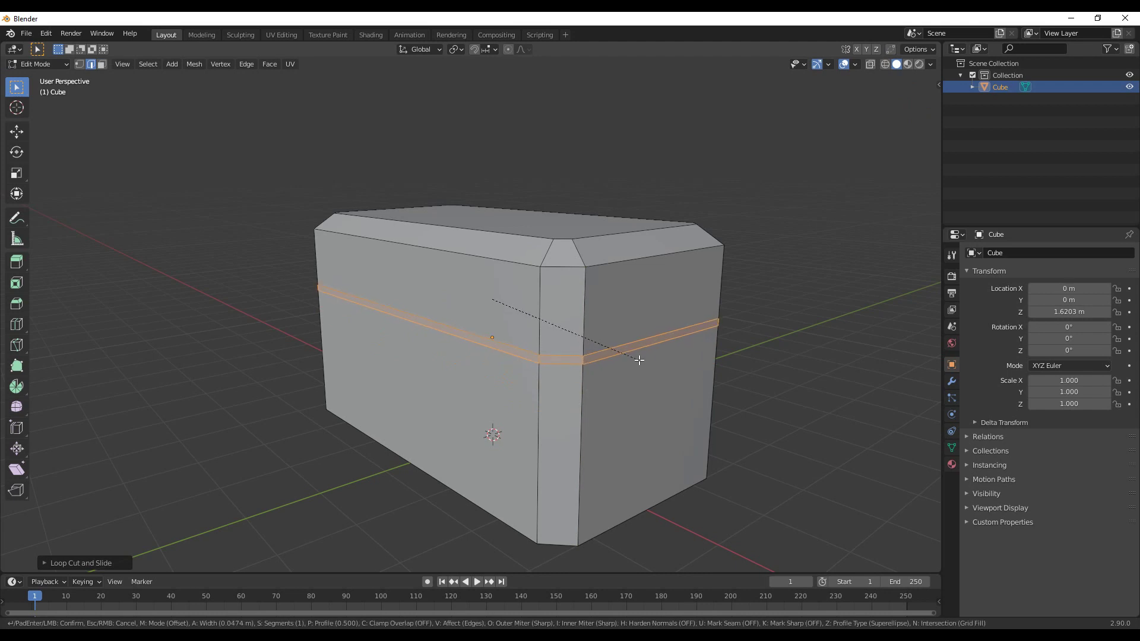
click(639, 360)
middle_drag(641, 382, 644, 406)
scroll(638, 425, up, 3)
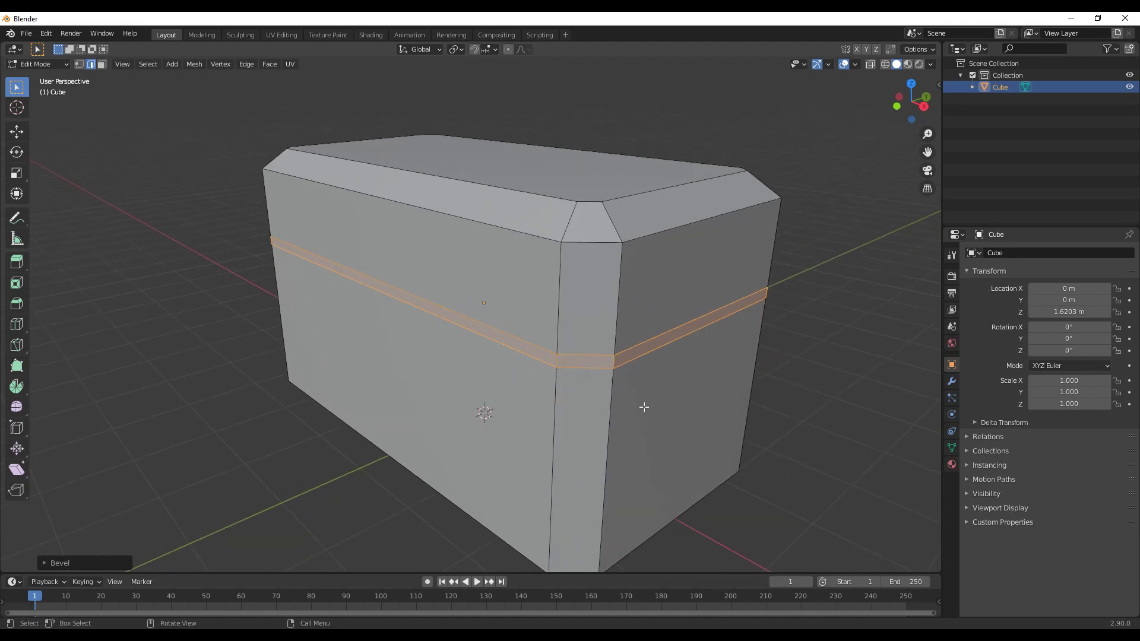
- Extrude the band inward along its normals to form the recessed groove
key(alt+e)
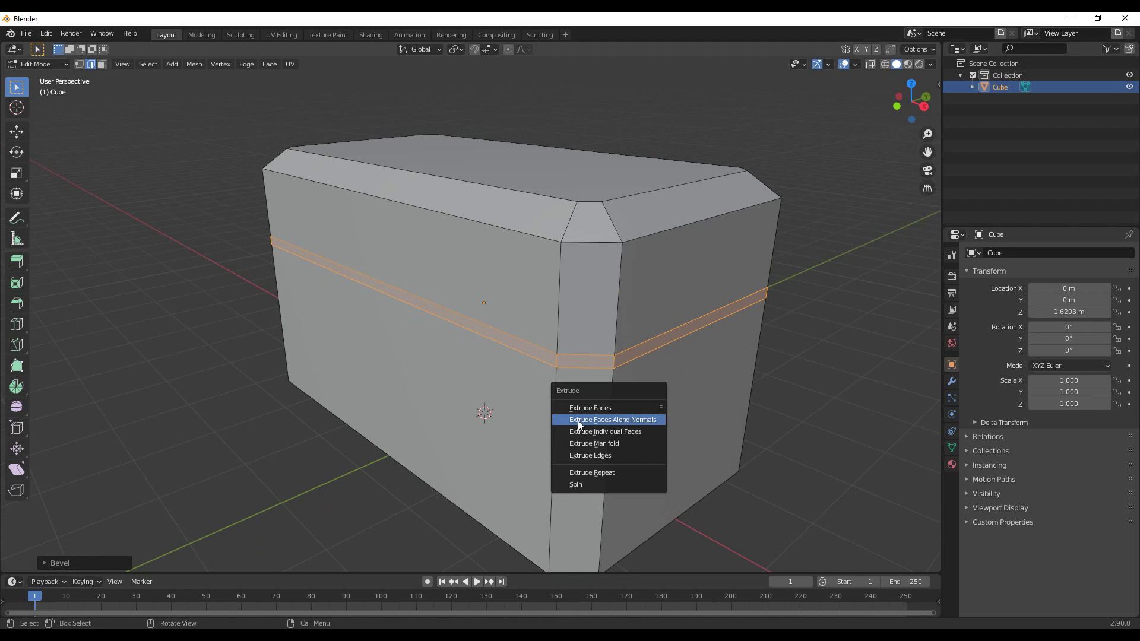
click(635, 422)
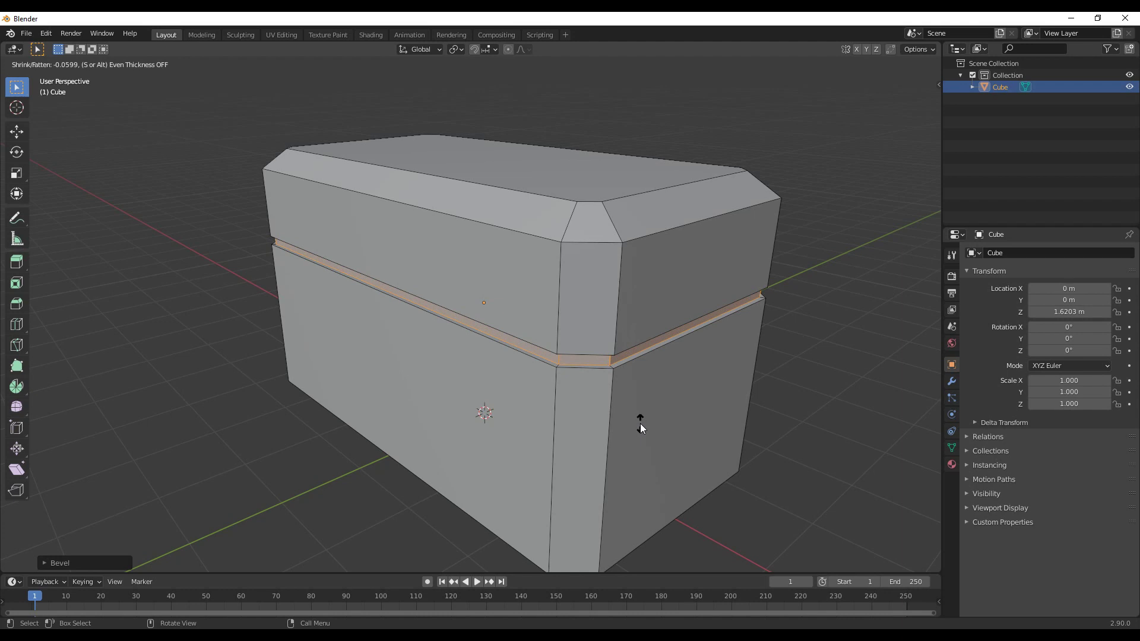
click(640, 422)
scroll(647, 423, down, 3)
middle_drag(654, 423, 762, 381)
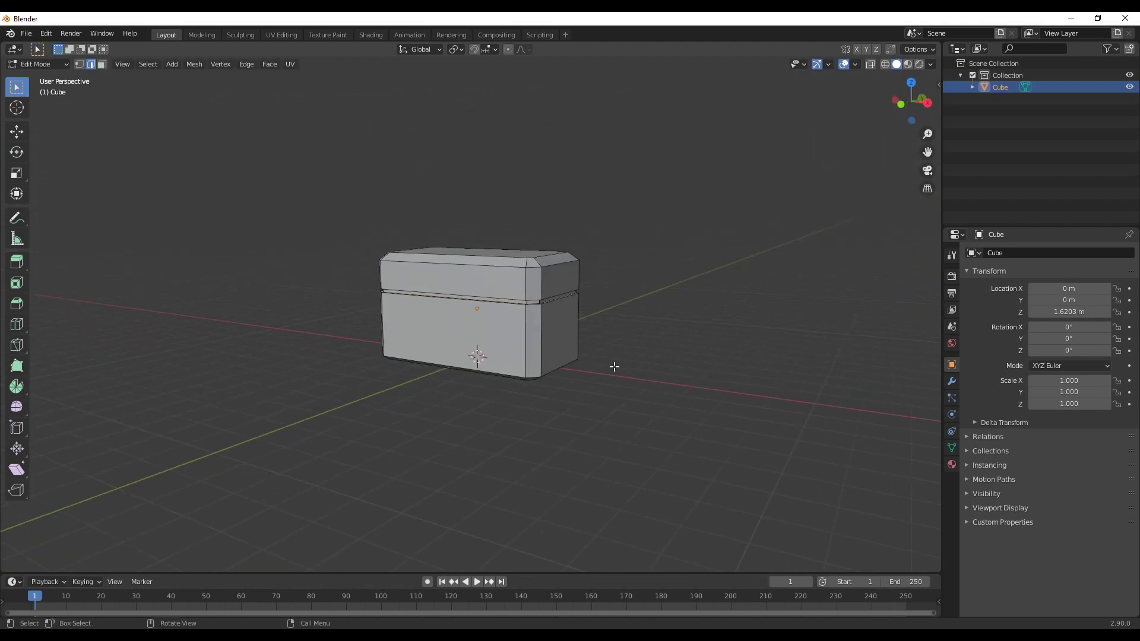
scroll(614, 374, up, 3)
scroll(616, 380, up, 2)
middle_drag(617, 376, 550, 257)
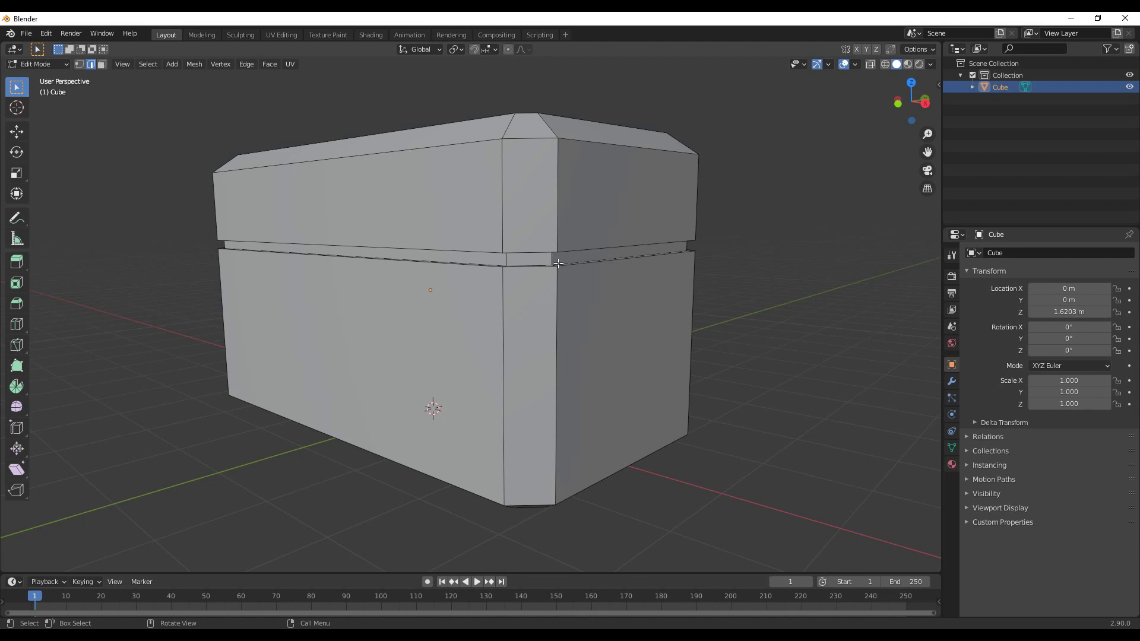
- Switch to the front view with X-ray enabled
key(KP_1)
scroll(639, 339, up, 1)
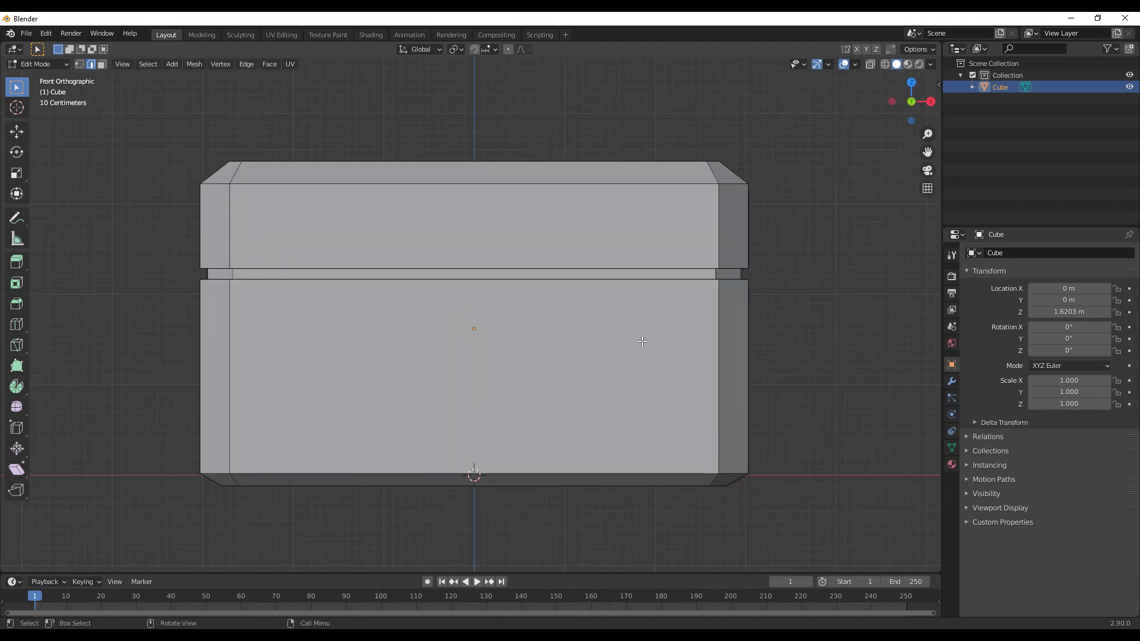
key(alt+z)
scroll(659, 346, up, 1)
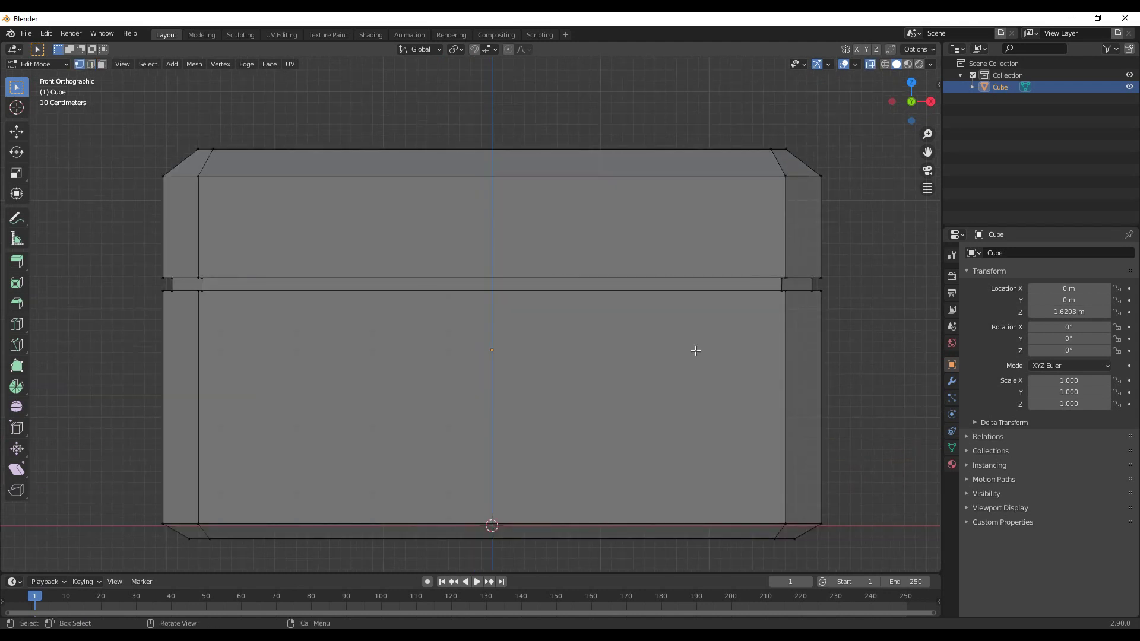
- In front view, select the groove's middle edge loop and raise it slightly
scroll(831, 339, down, 2)
middle_drag(831, 338, 779, 349)
alt+click(785, 322)
alt+click(692, 316)
key(KP_1)
drag(815, 347, 152, 272)
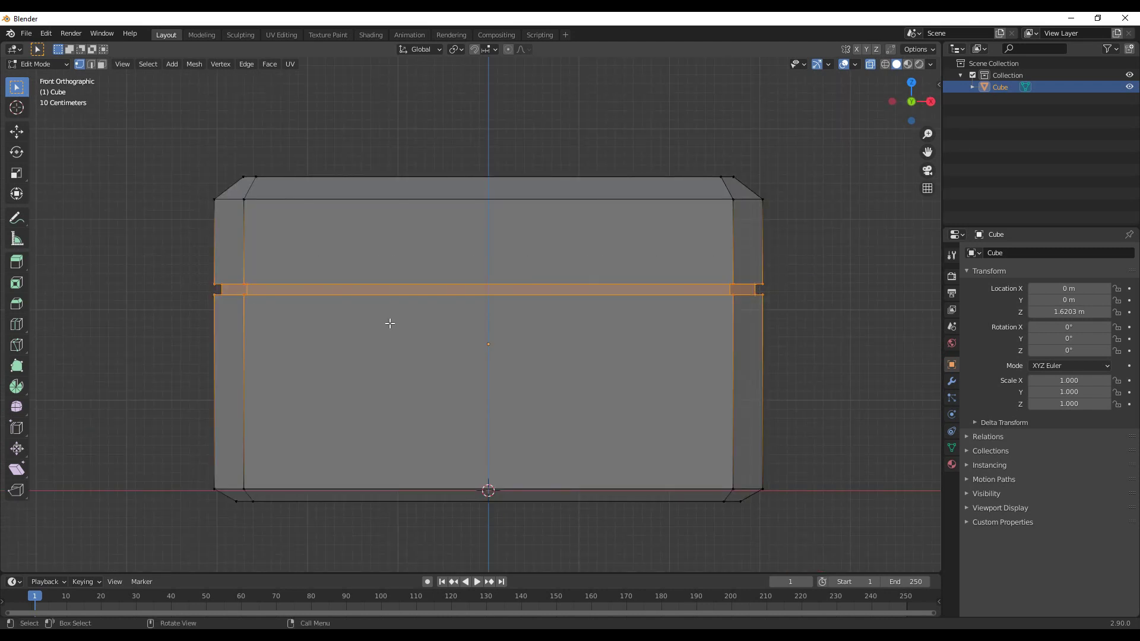
key(g)
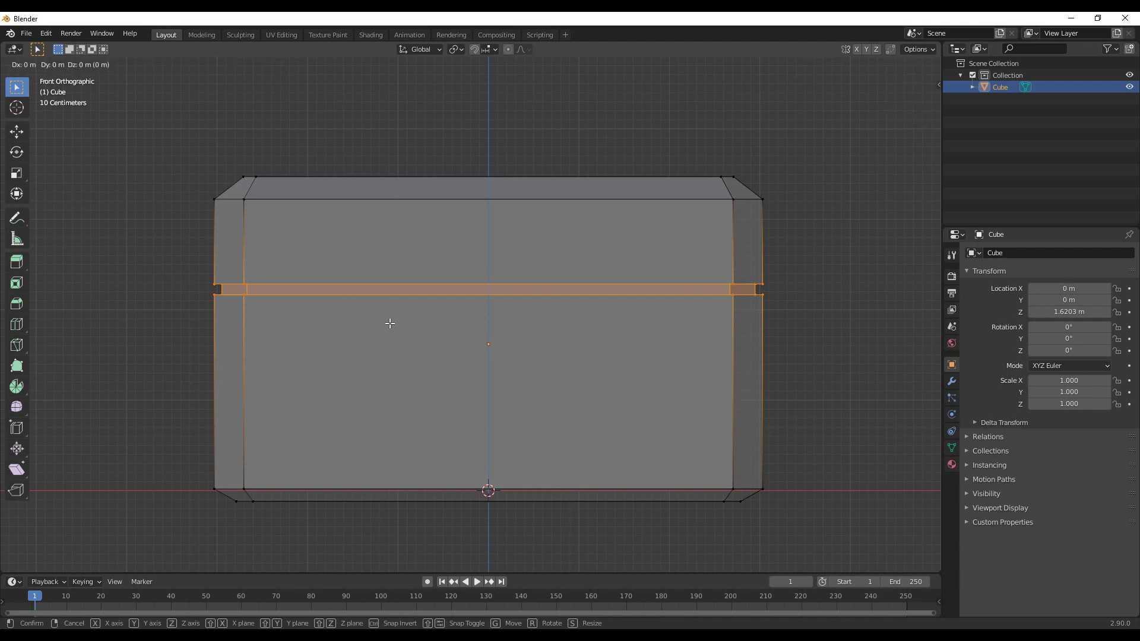
click(389, 310)
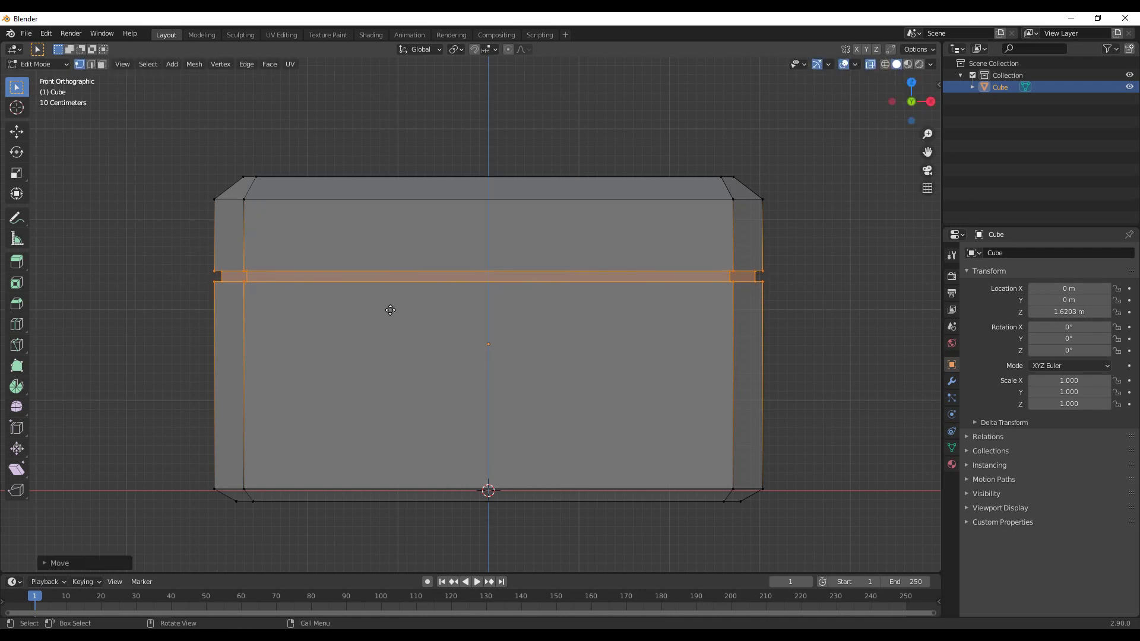
- Raise the groove's lower edge loop about 0.0525 m along Z
drag(832, 336, 178, 272)
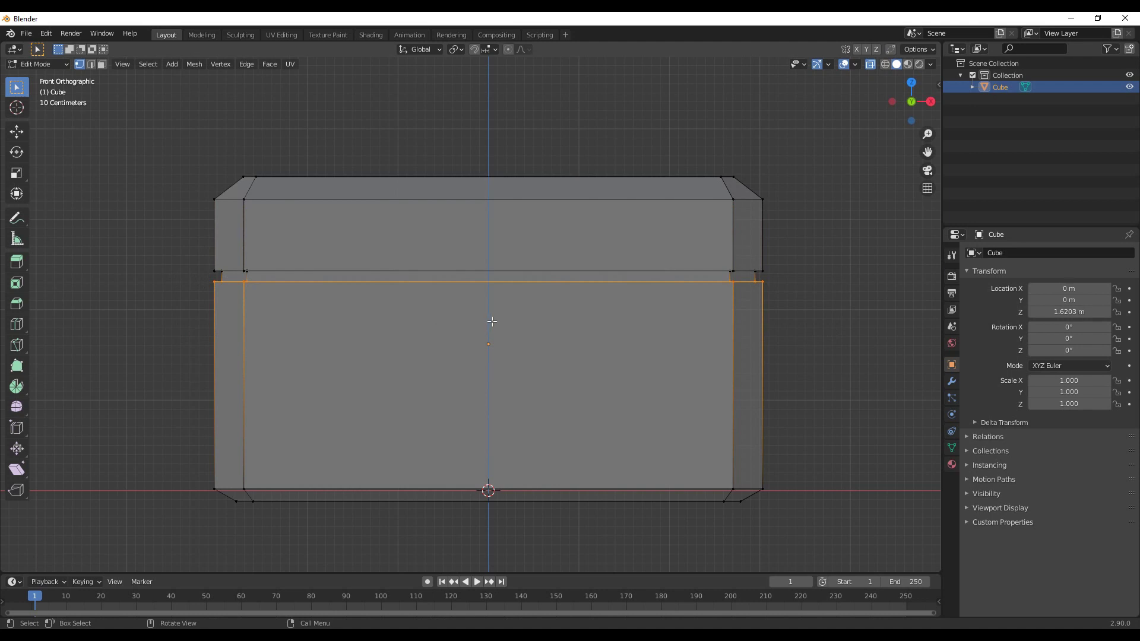
key(g)
key(z)
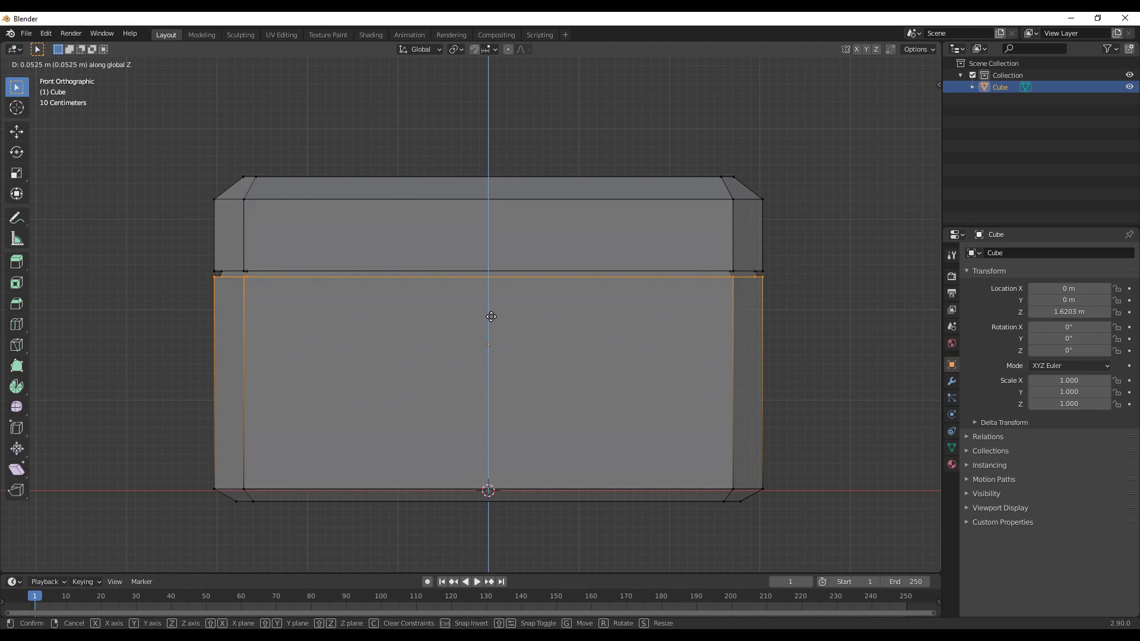
click(491, 317)
scroll(700, 333, down, 3)
click(707, 347)
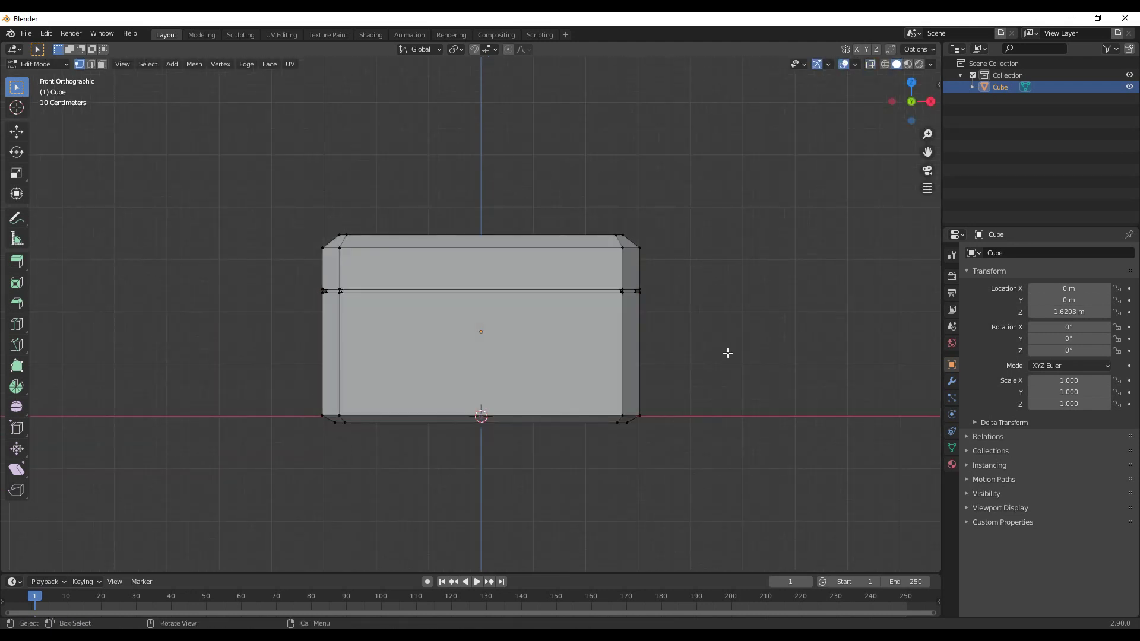
middle_drag(736, 355, 657, 387)
scroll(659, 379, up, 3)
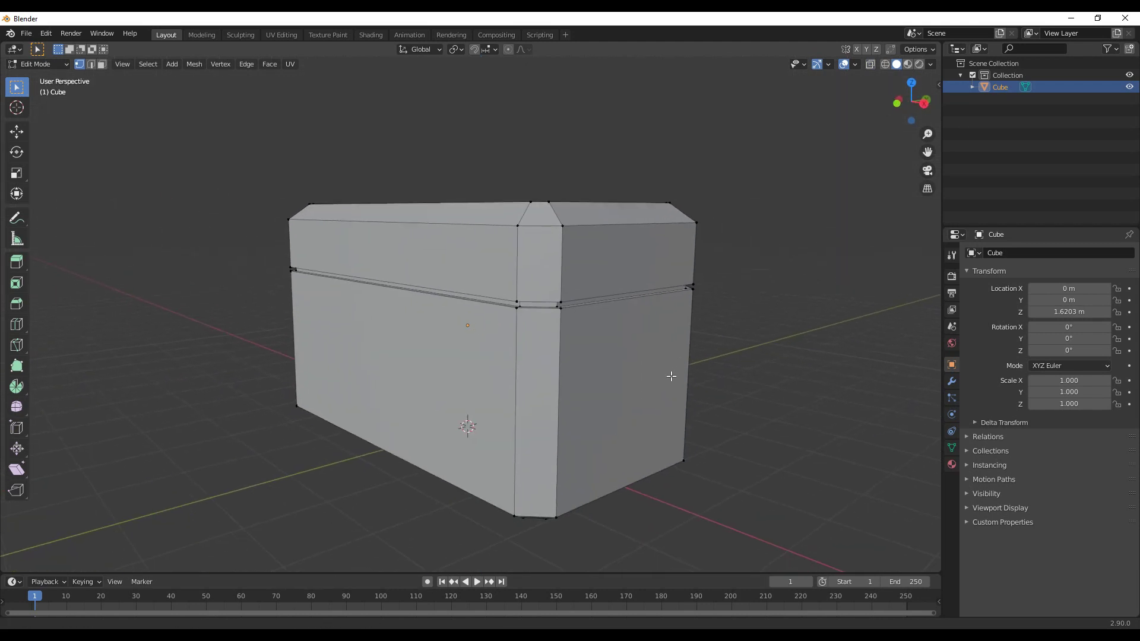
mouse_move(766, 336)
middle_down()
mouse_move(775, 328)
mouse_move(781, 339)
middle_up()
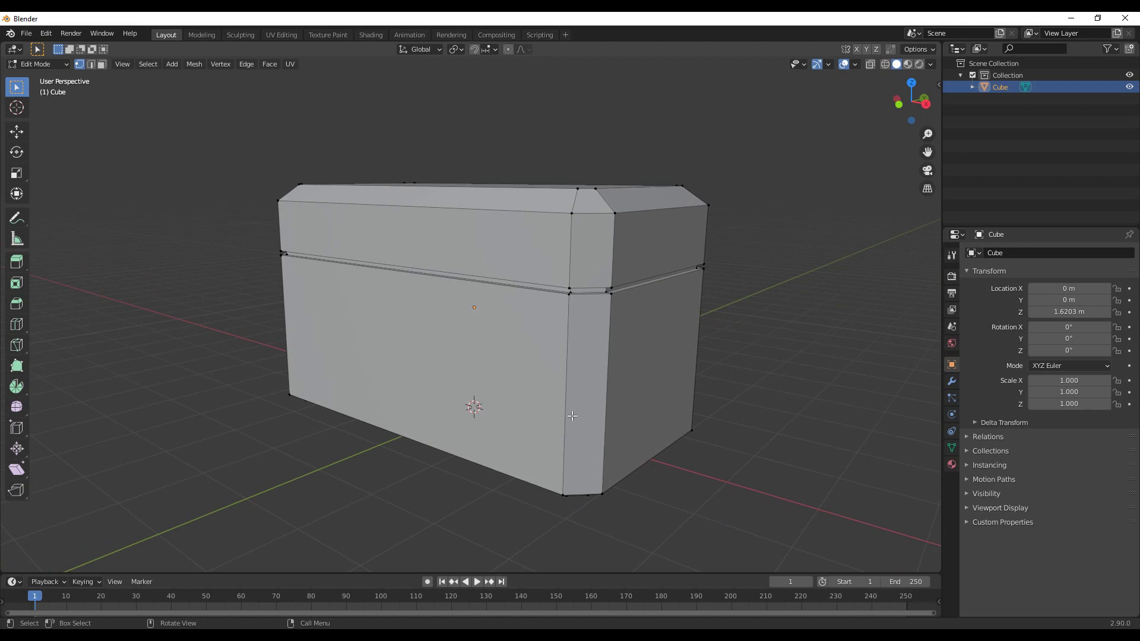
scroll(532, 378, up, 2)
scroll(516, 386, up, 1)
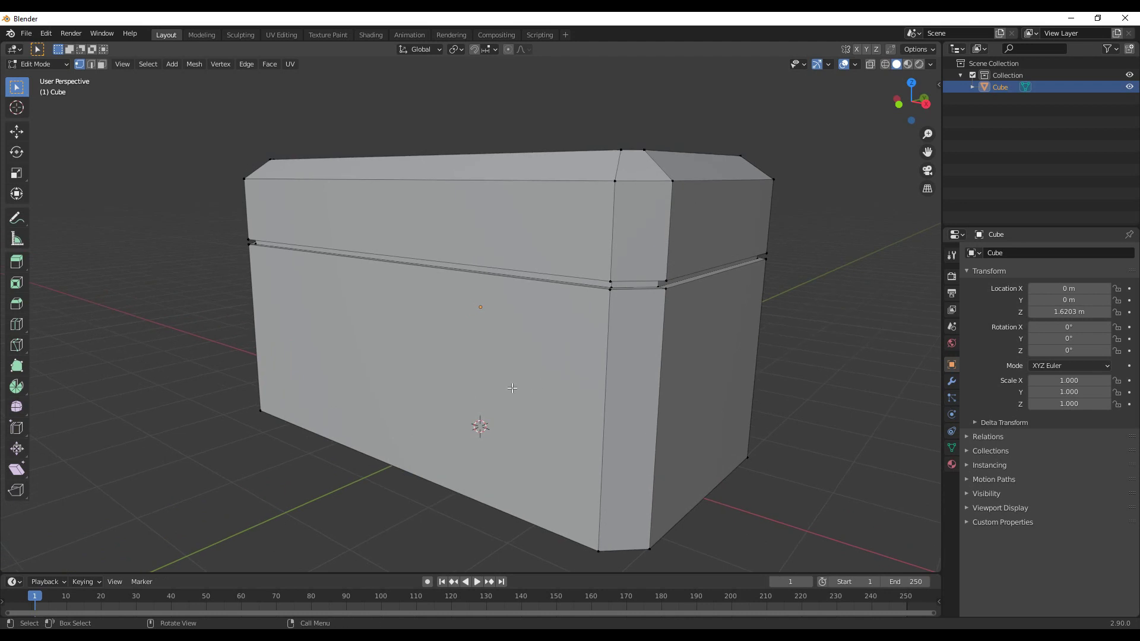
middle_drag(512, 387, 600, 301)
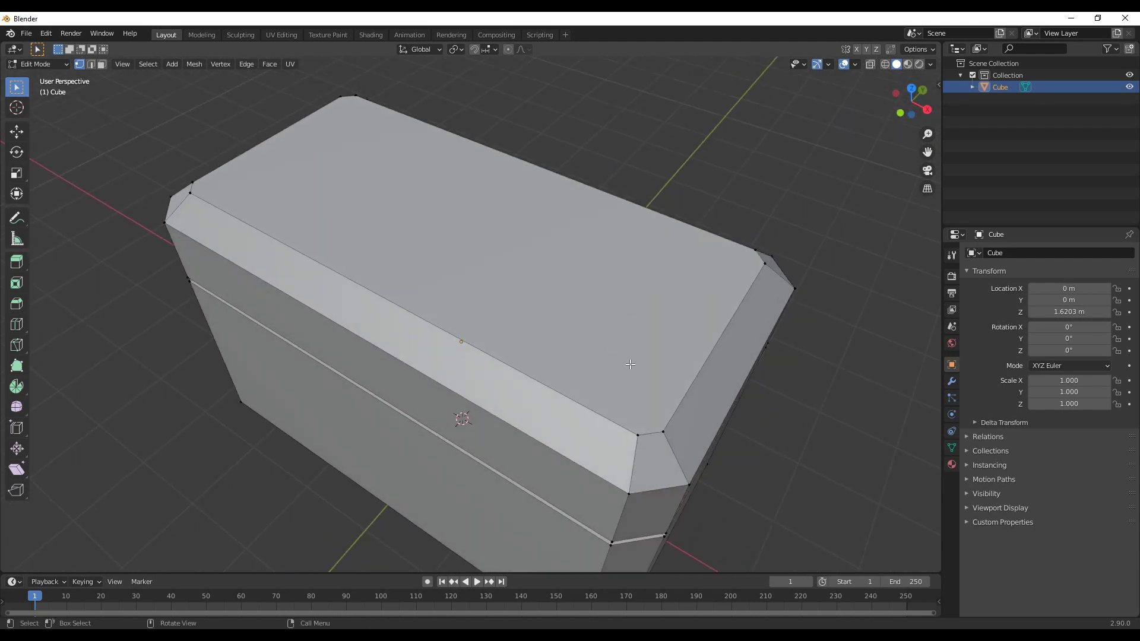
middle_drag(630, 363, 675, 391)
middle_drag(720, 290, 678, 335)
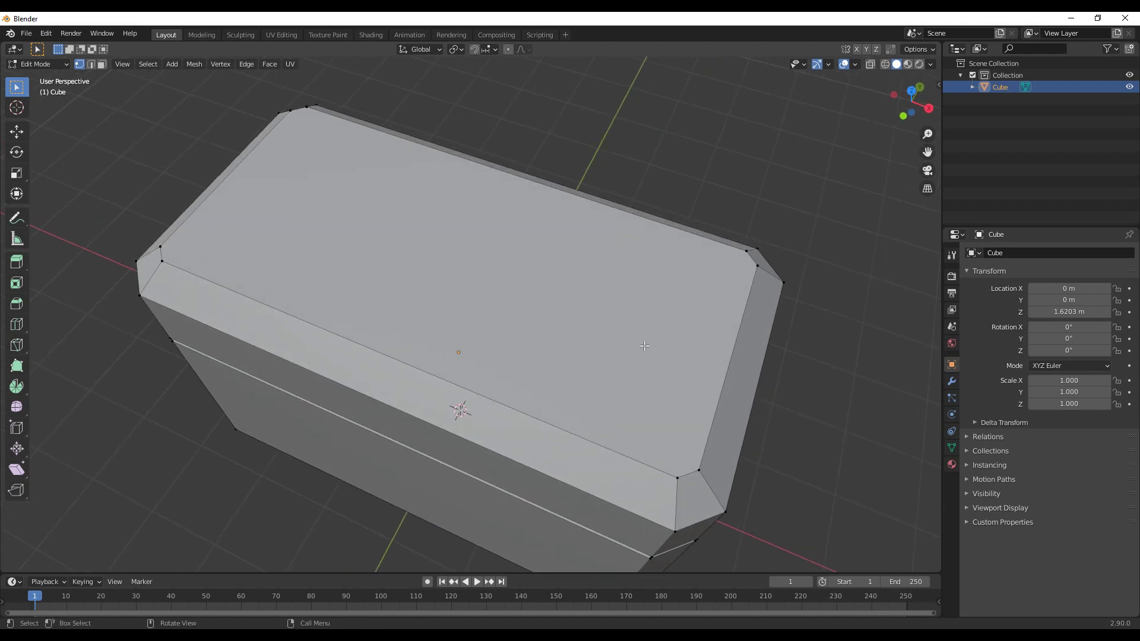
click(743, 254)
shift+click(683, 468)
middle_drag(380, 178, 348, 159)
shift+click(299, 126)
shift+click(190, 279)
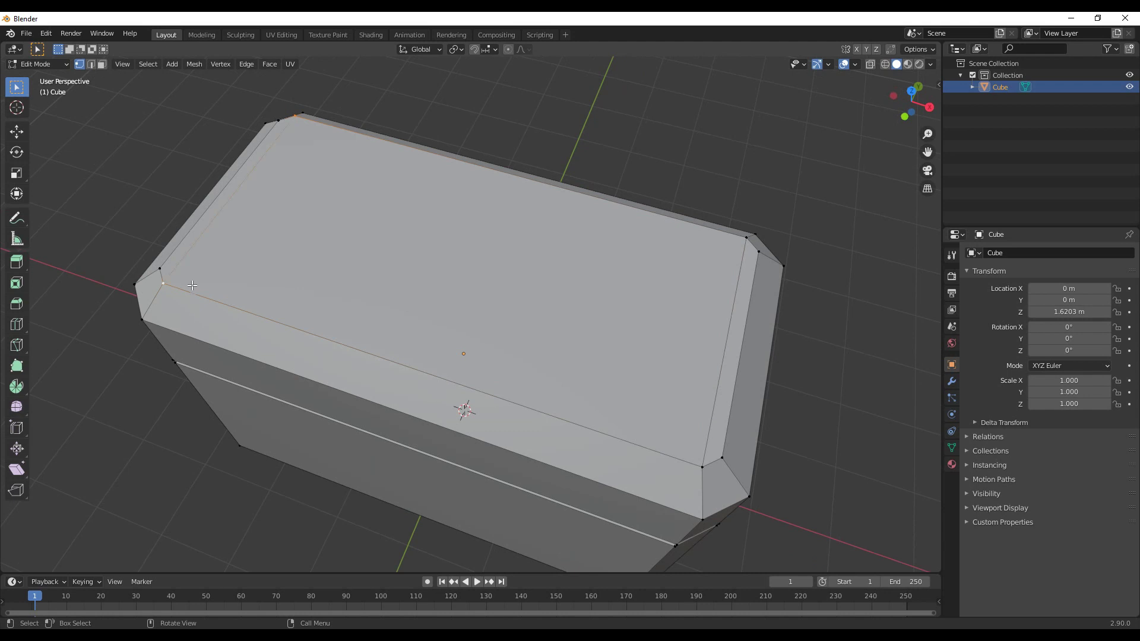
middle_drag(467, 134, 303, 257)
middle_drag(623, 351, 674, 253)
alt+click(713, 365)
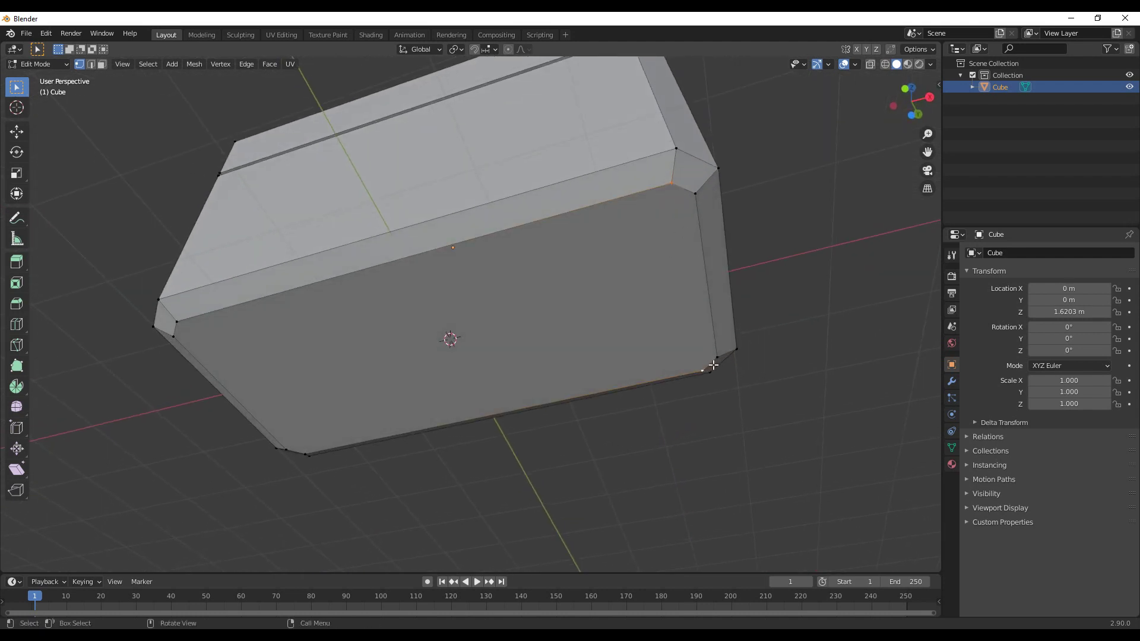
click(176, 322)
shift+click(308, 453)
middle_drag(582, 253, 476, 352)
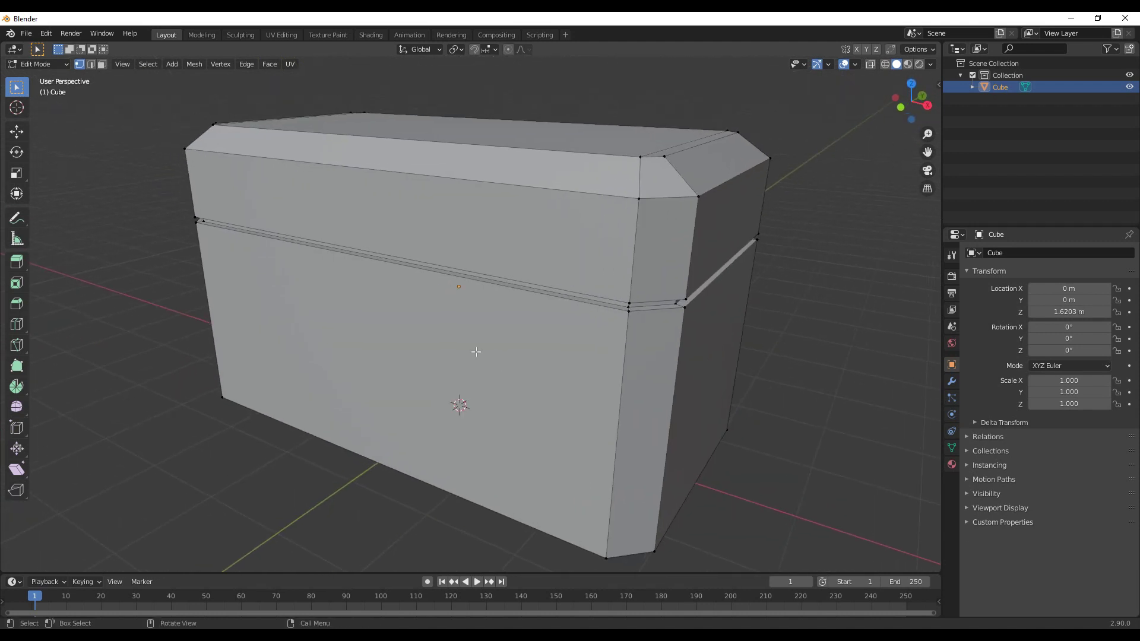
- Add a vertical loop cut left of centre and bevel it into a broad front panel
key(ctrl+r)
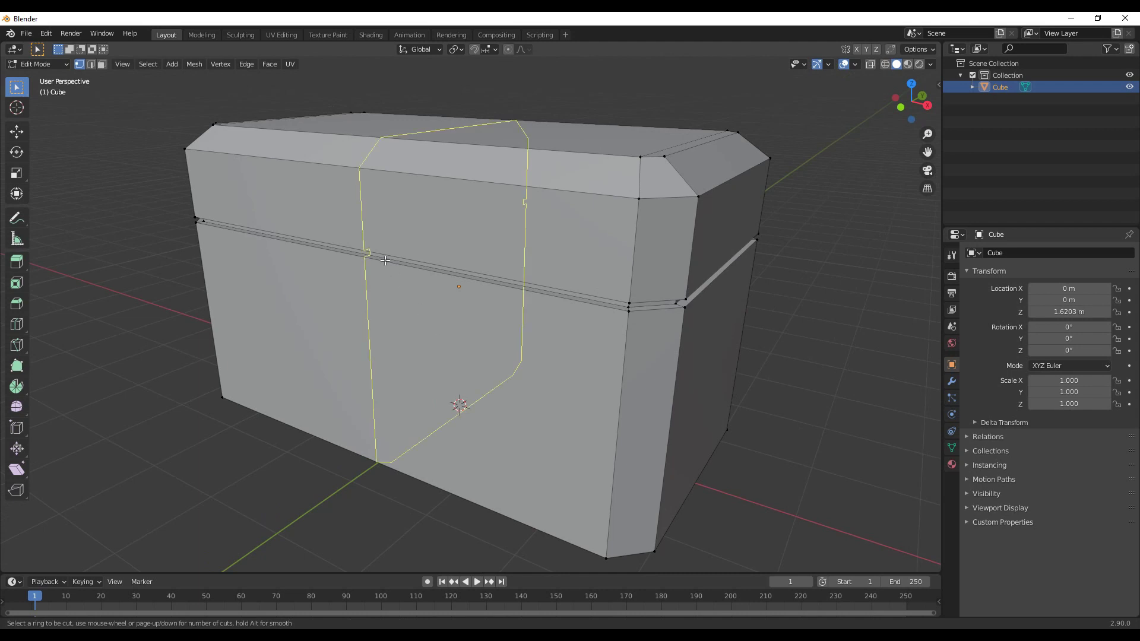
click(383, 258)
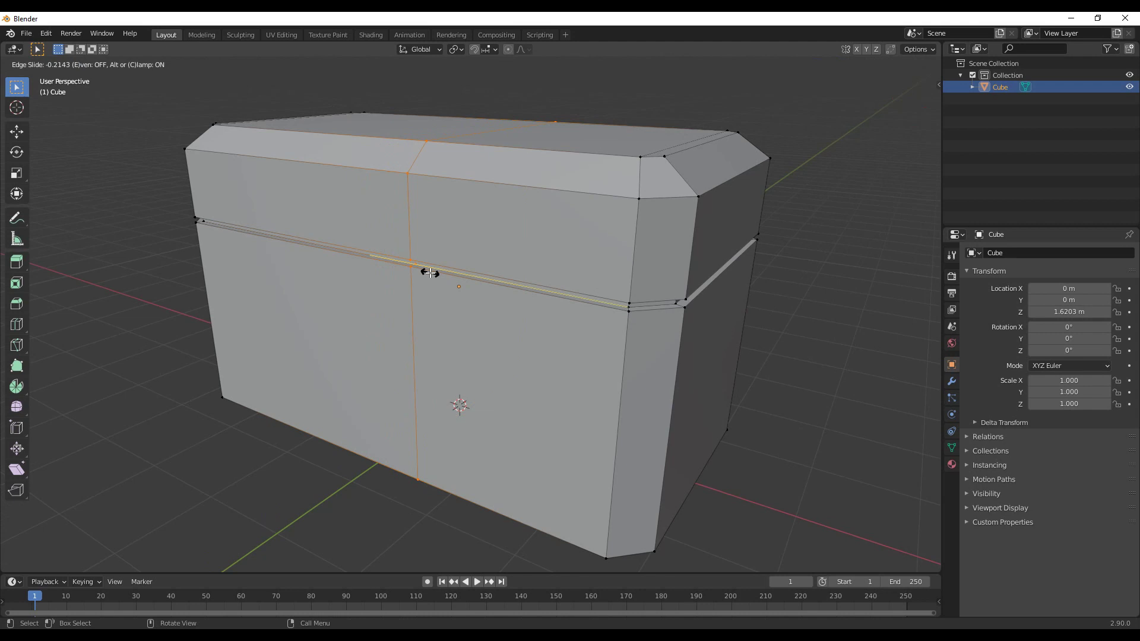
click(442, 279)
key(ctrl)
key(ctrl+b)
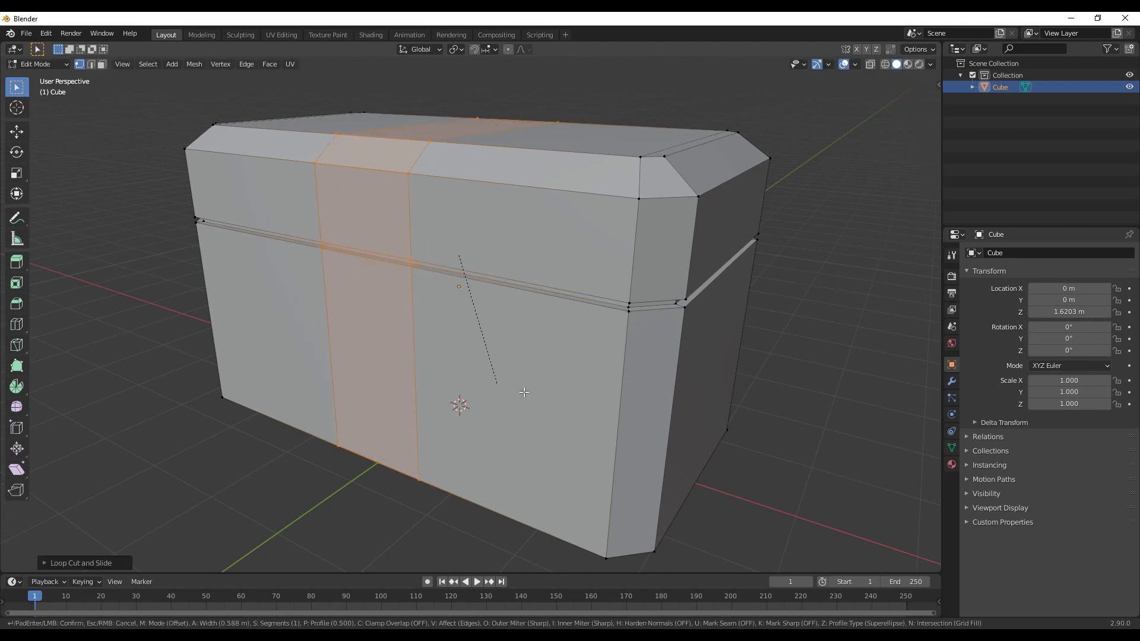
click(637, 421)
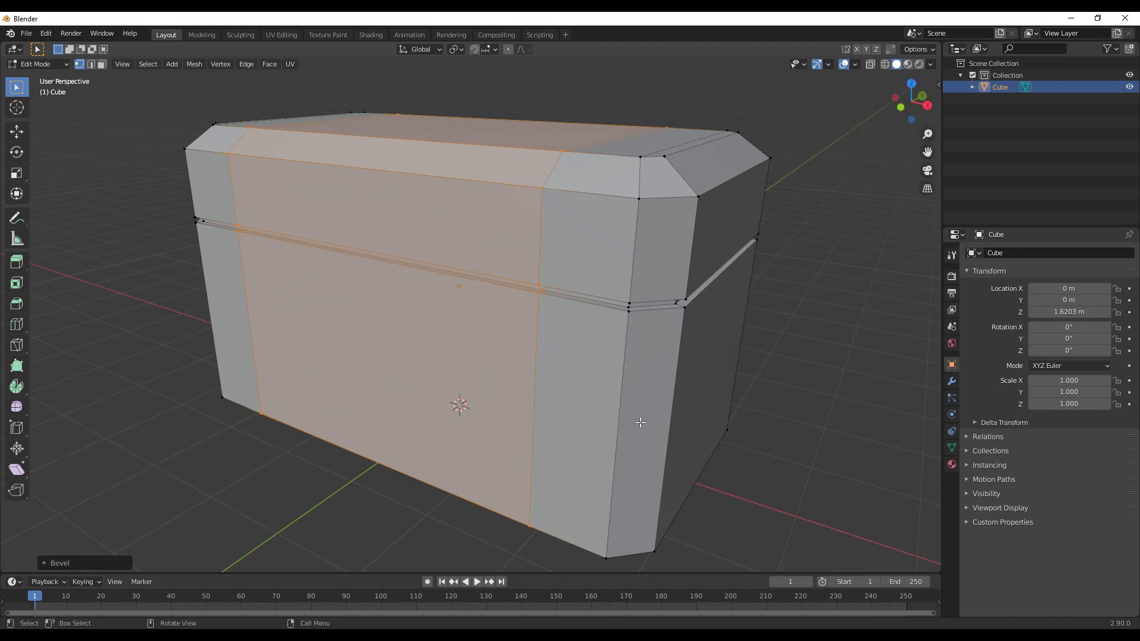
middle_drag(596, 425, 587, 409)
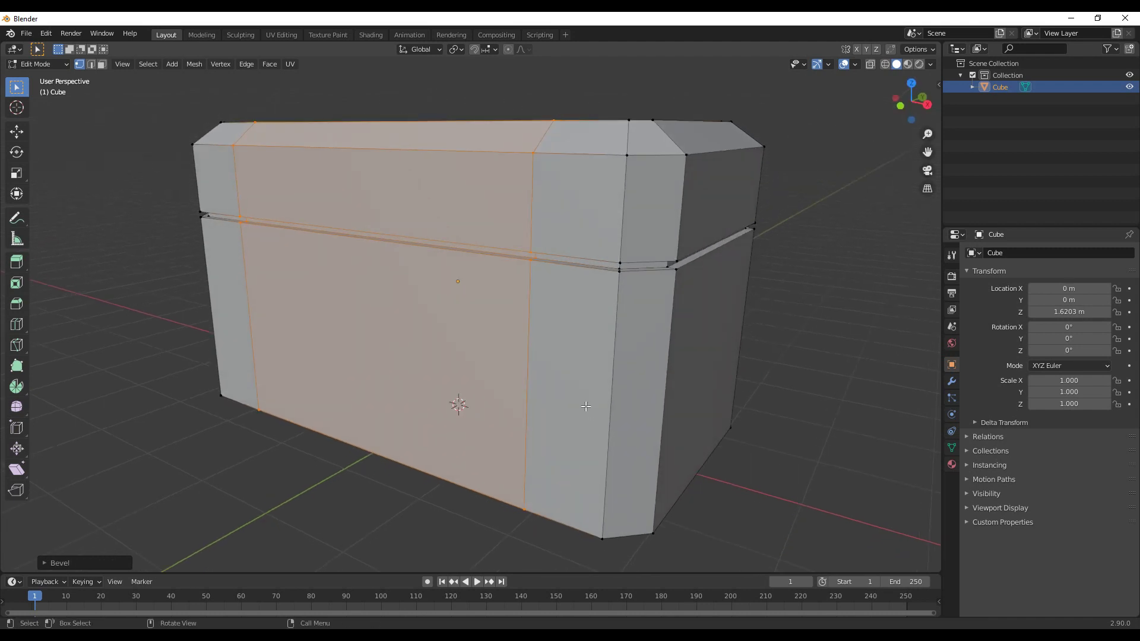
- Bevel the two vertical edge loops beside the panel into bands about 0.127 m wide
key(2)
key(alt+a)
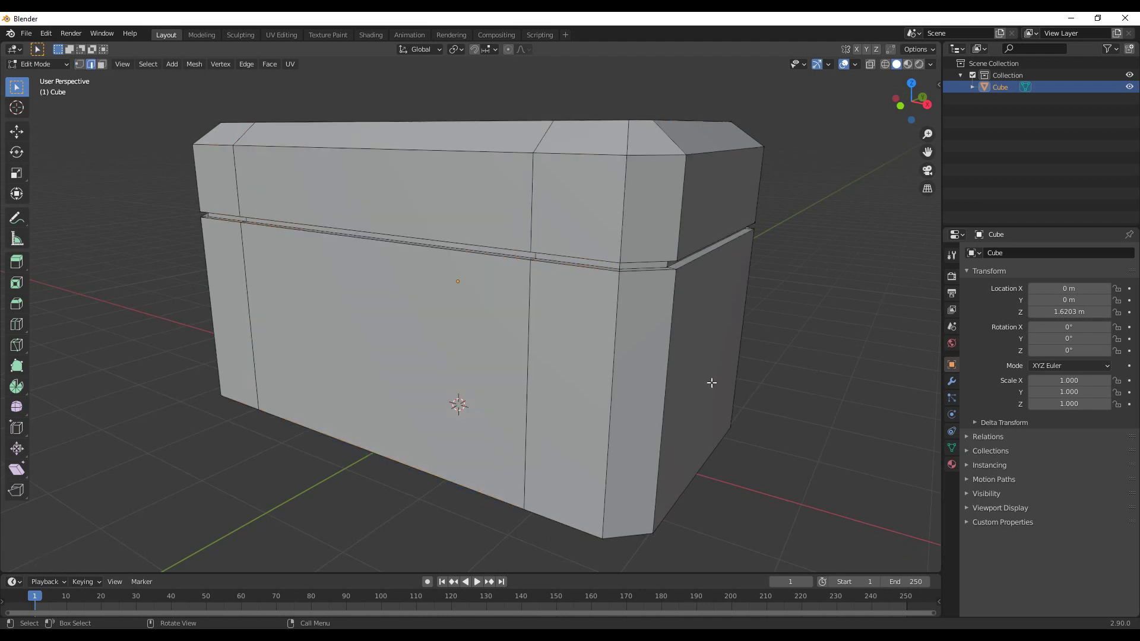
key(alt)
alt+click(528, 378)
alt+shift+click(250, 327)
middle_drag(255, 333, 436, 359)
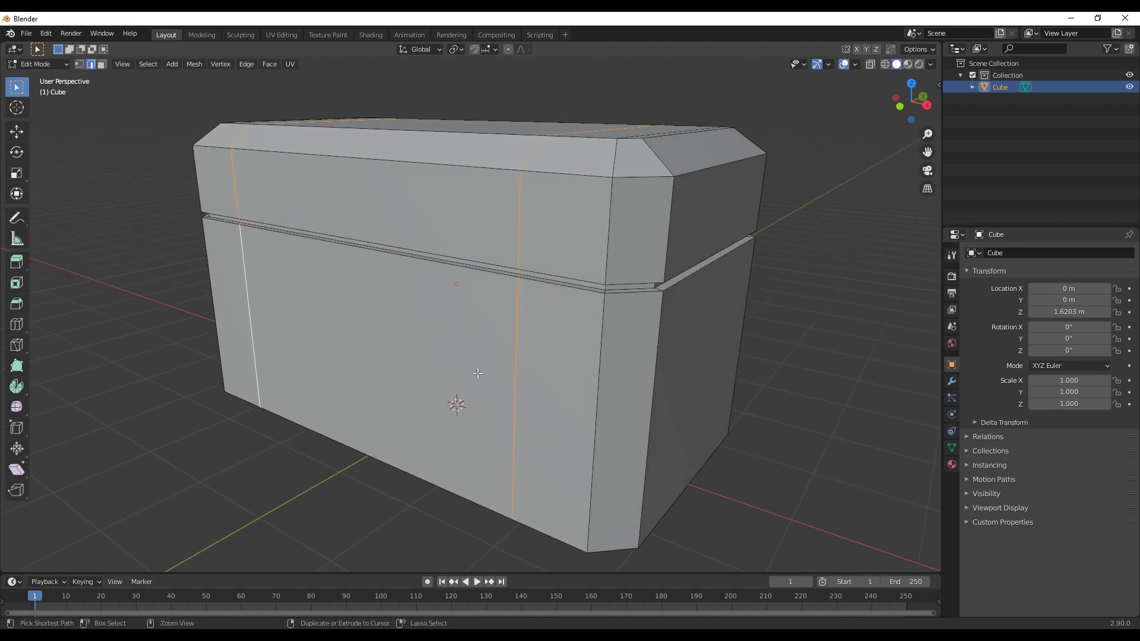
key(ctrl+b)
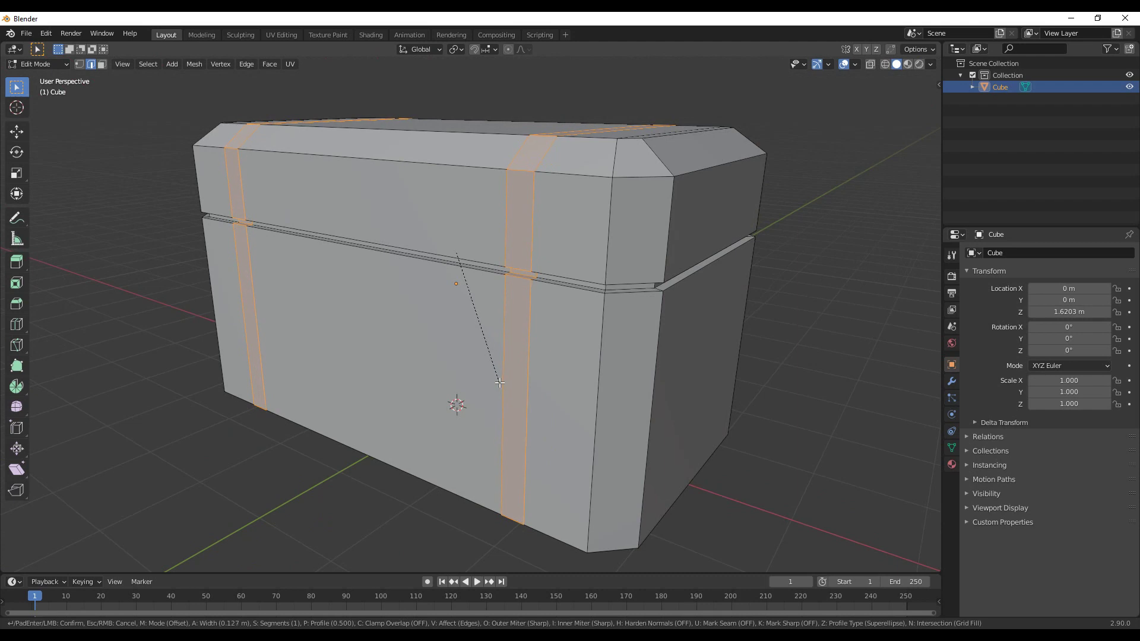
click(500, 383)
key(alt+a)
middle_drag(822, 369, 618, 364)
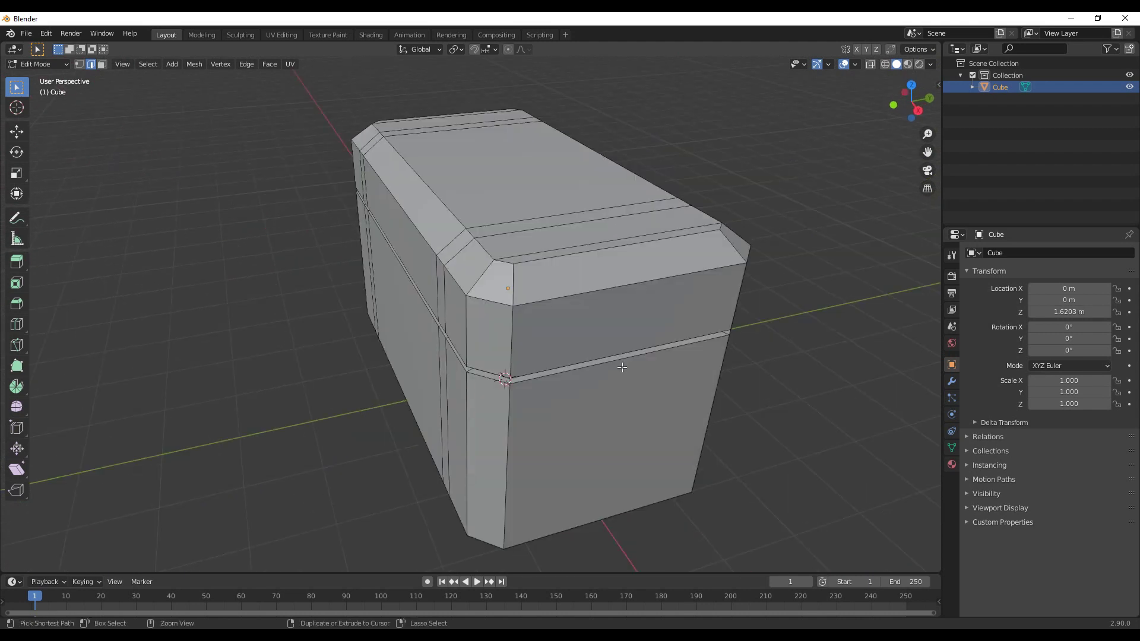
- Add an edge loop across the lid and down the box end, slid off-centre
key(ctrl+r)
click(624, 361)
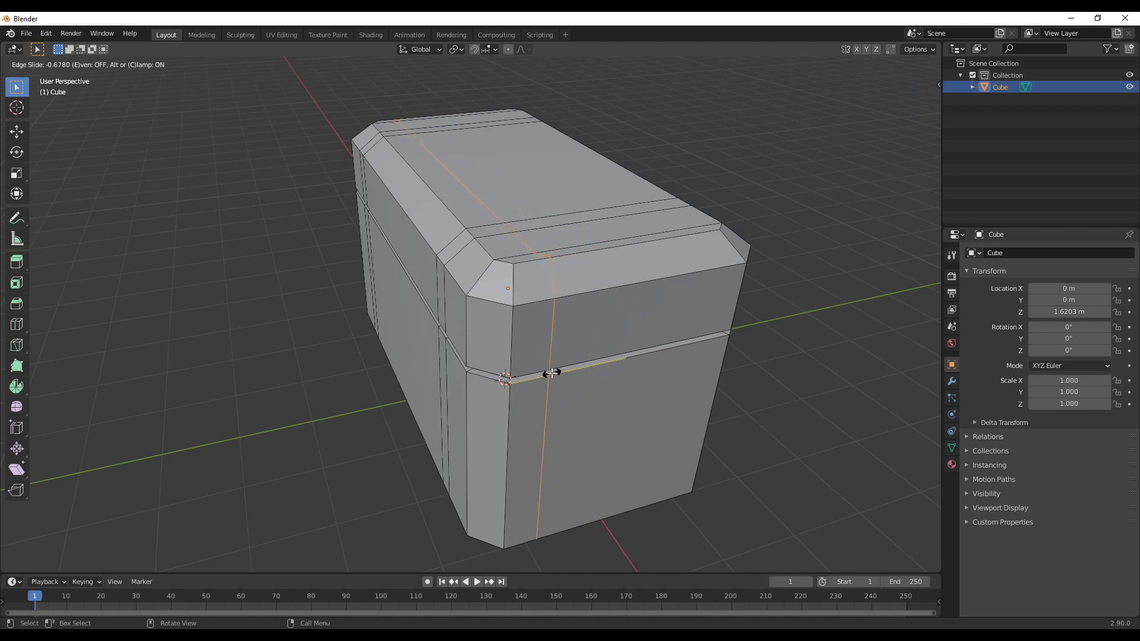
click(552, 373)
middle_drag(840, 289, 572, 453)
middle_drag(525, 314, 544, 351)
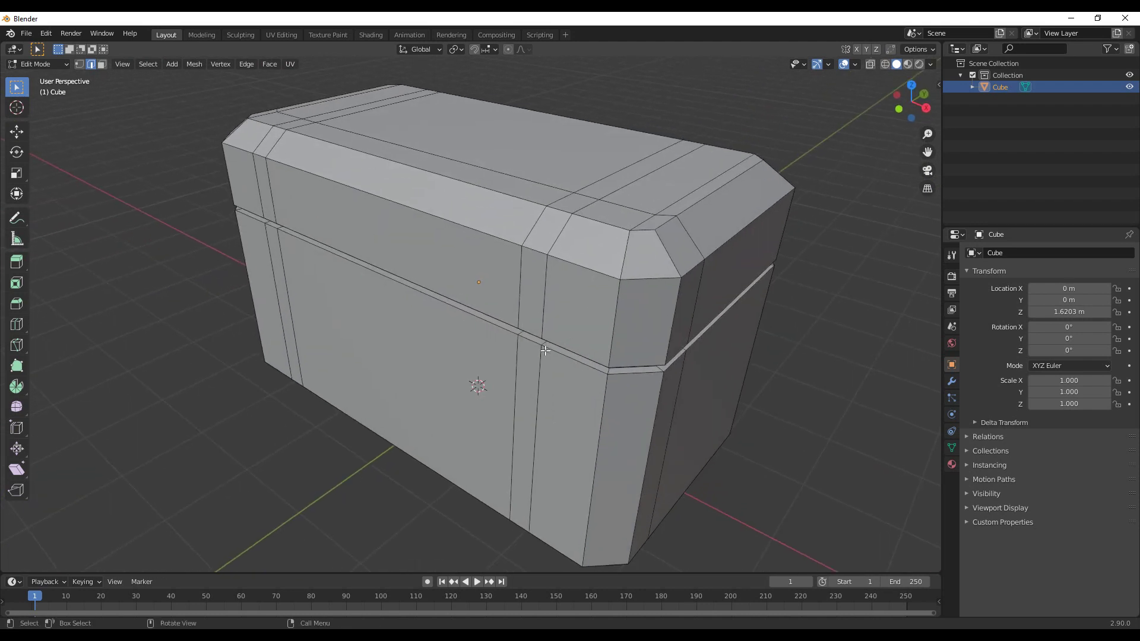
- Switch to face select and pick a small face on the lid top
key(3)
click(569, 203)
middle_drag(540, 308, 560, 209)
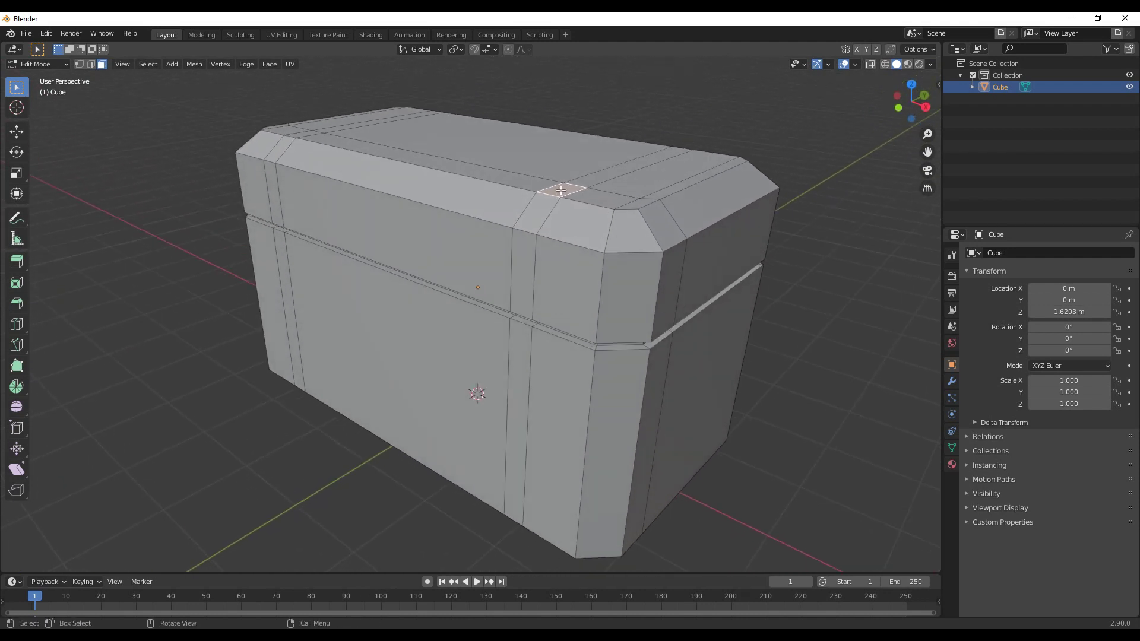
- Select the face strips of both strap bands across the bottom, lid and sides
middle_drag(555, 251, 555, 355)
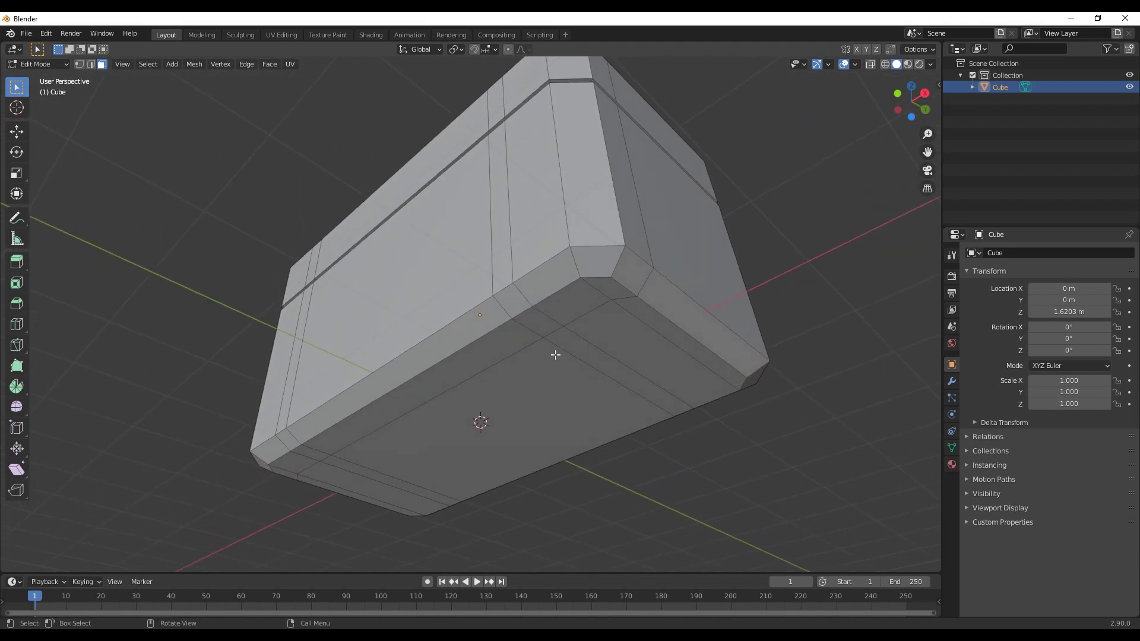
ctrl+click(542, 324)
middle_drag(543, 320, 573, 368)
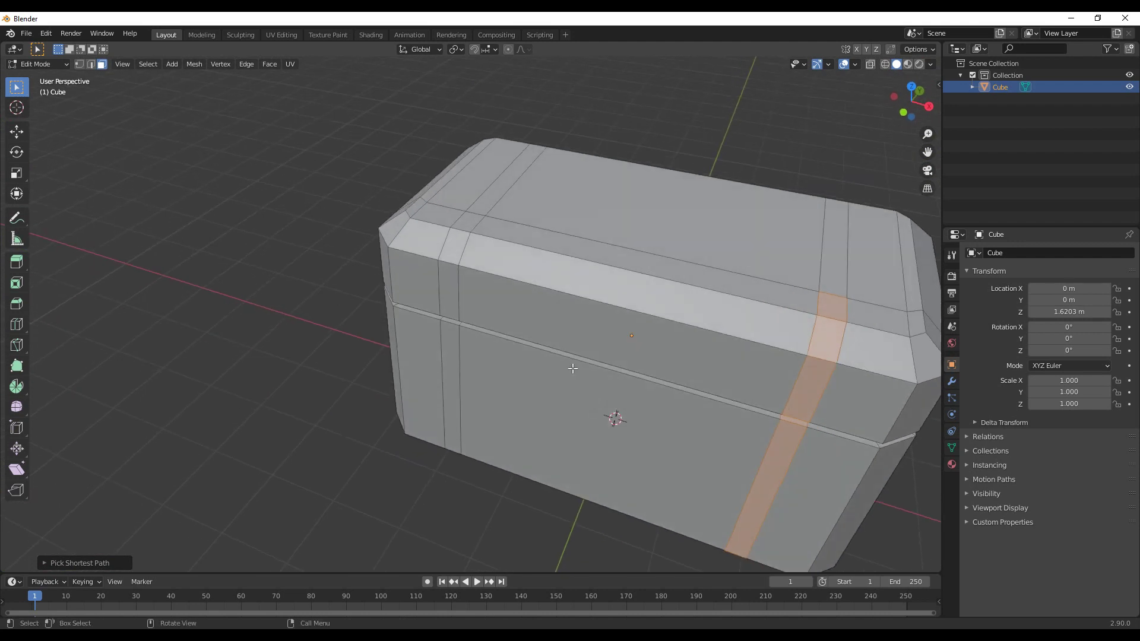
shift+click(467, 226)
middle_drag(467, 227, 433, 374)
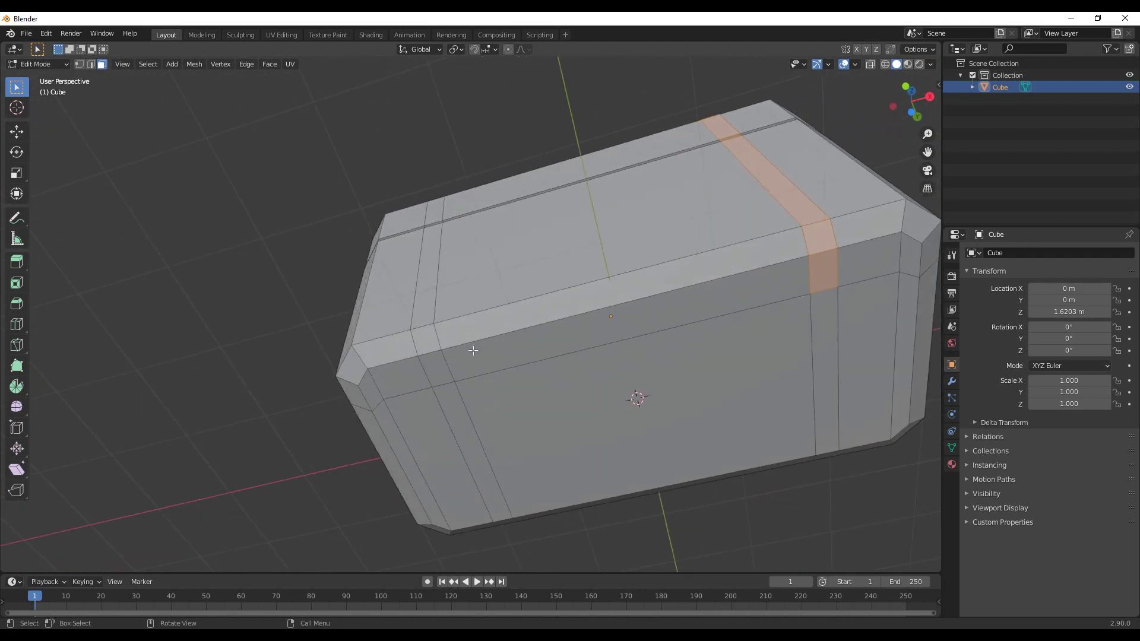
ctrl+click(434, 374)
middle_drag(435, 374, 566, 376)
- Inset the strap faces about 0.0268 m with roughly 0.061 m depth, then deselect
key(i)
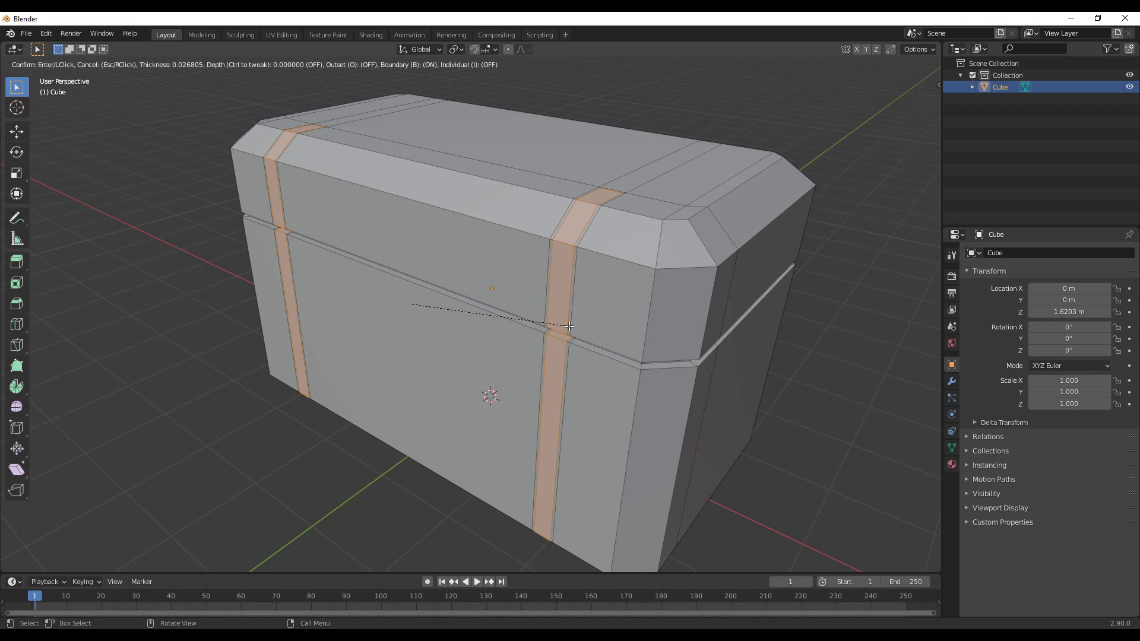
key(ctrl)
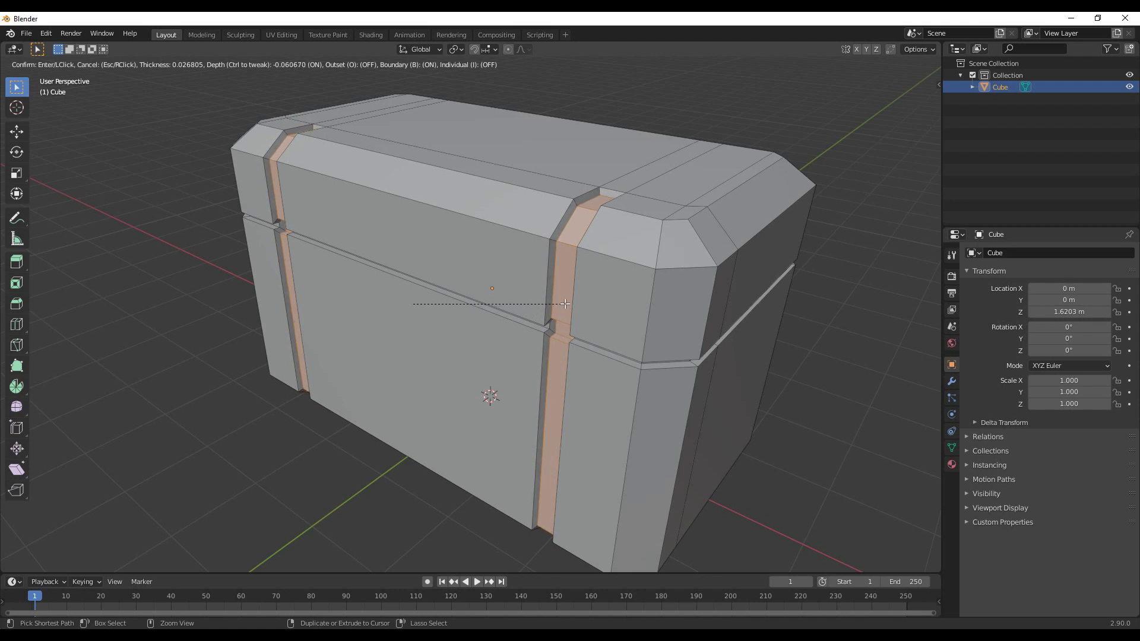
click(565, 304)
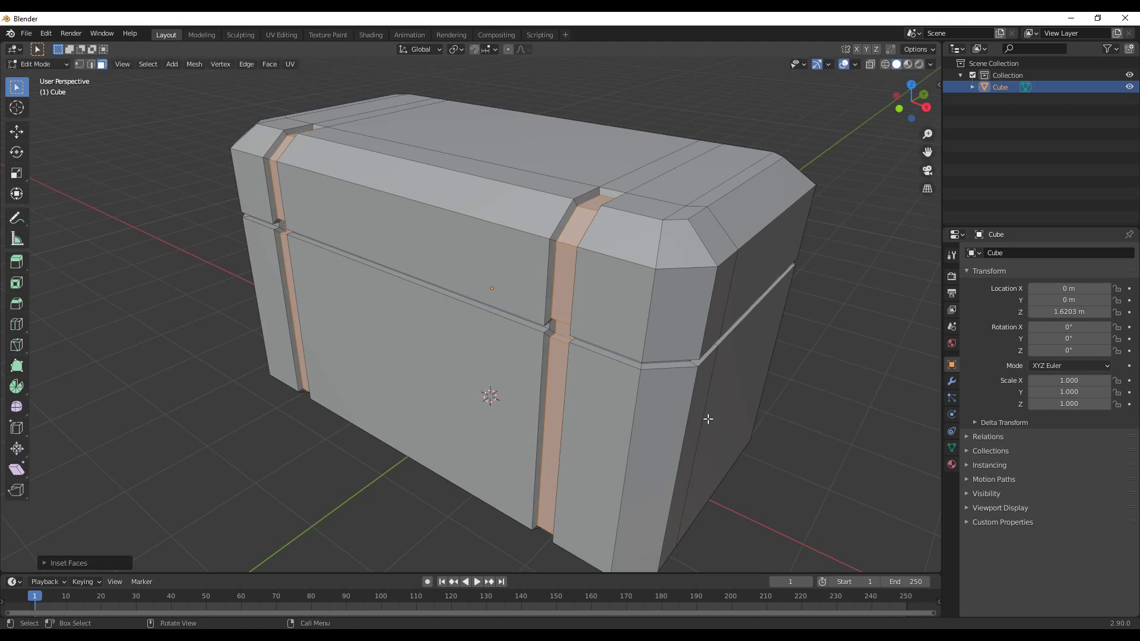
click(826, 406)
scroll(629, 389, up, 5)
middle_drag(629, 388, 562, 387)
- Turn on vertex snapping and raise the narrow strap-joint face along Z to a vertex
shift+middle_drag(564, 342, 537, 273)
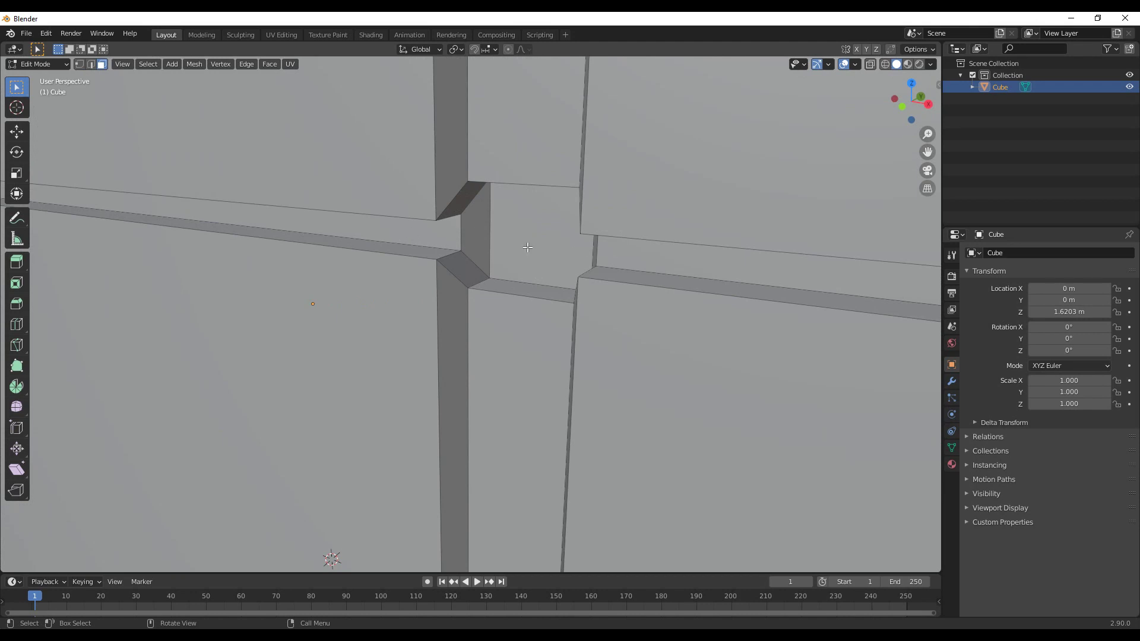
click(492, 49)
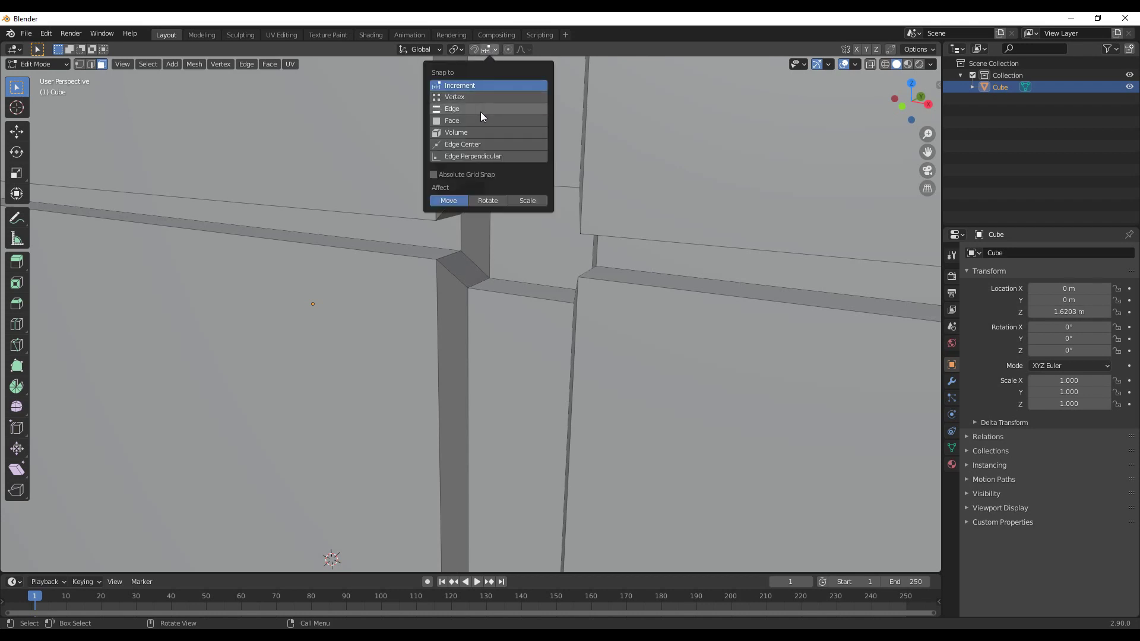
click(454, 96)
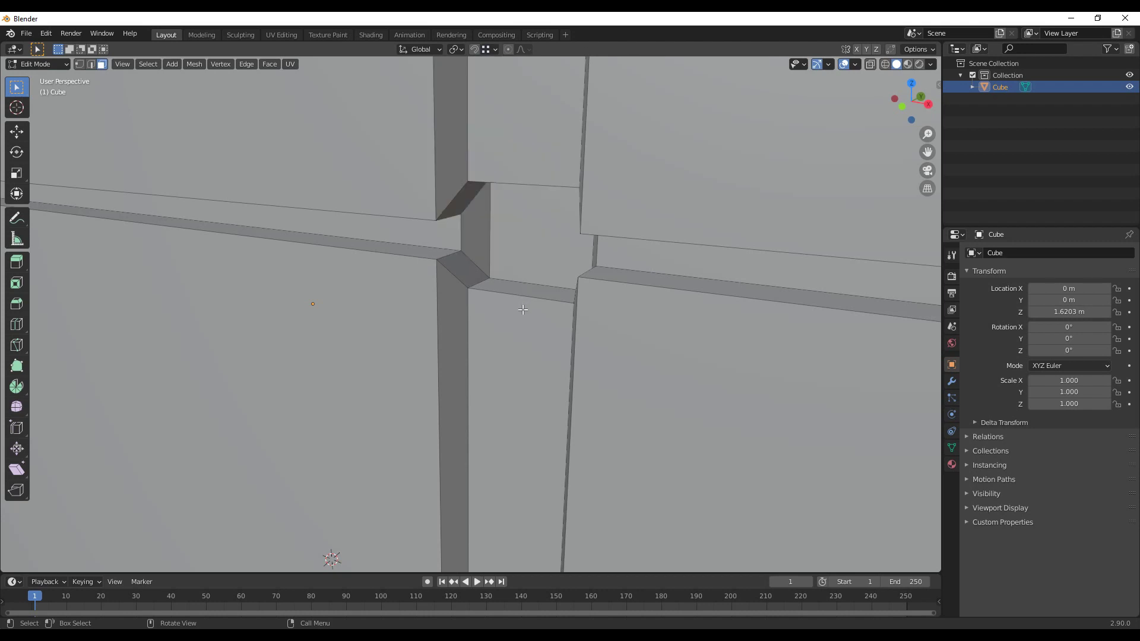
click(524, 290)
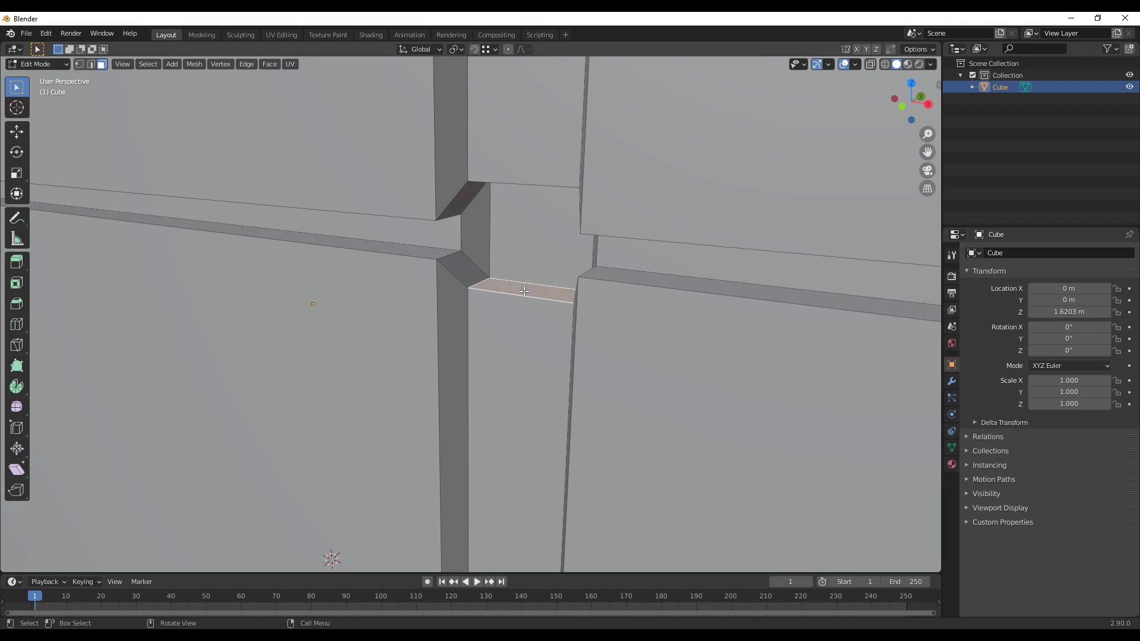
key(g)
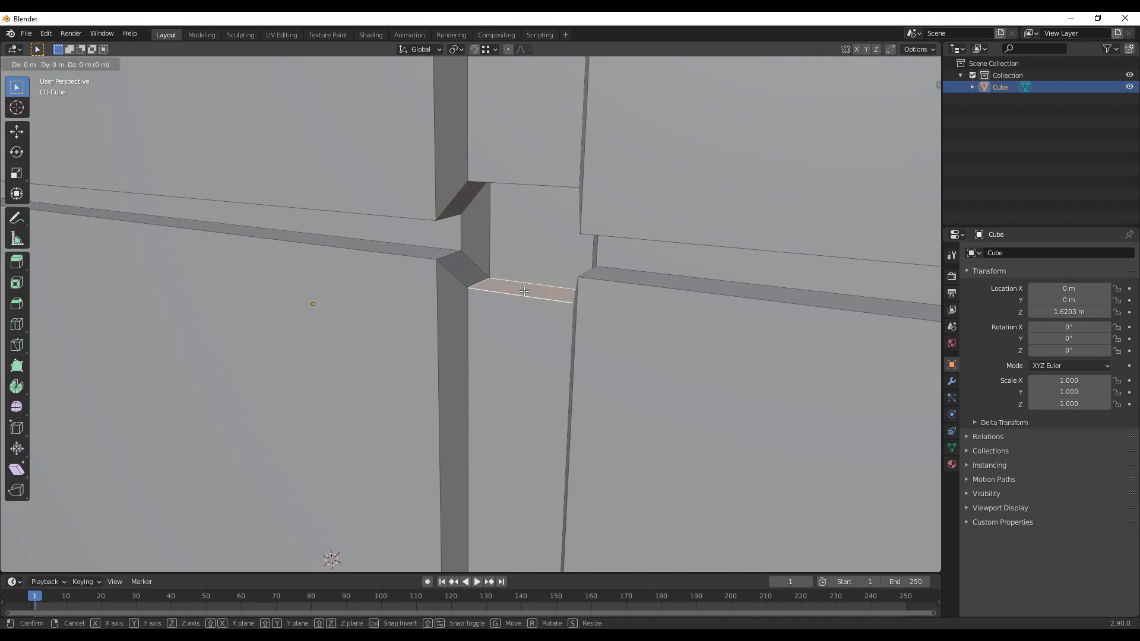
key(z)
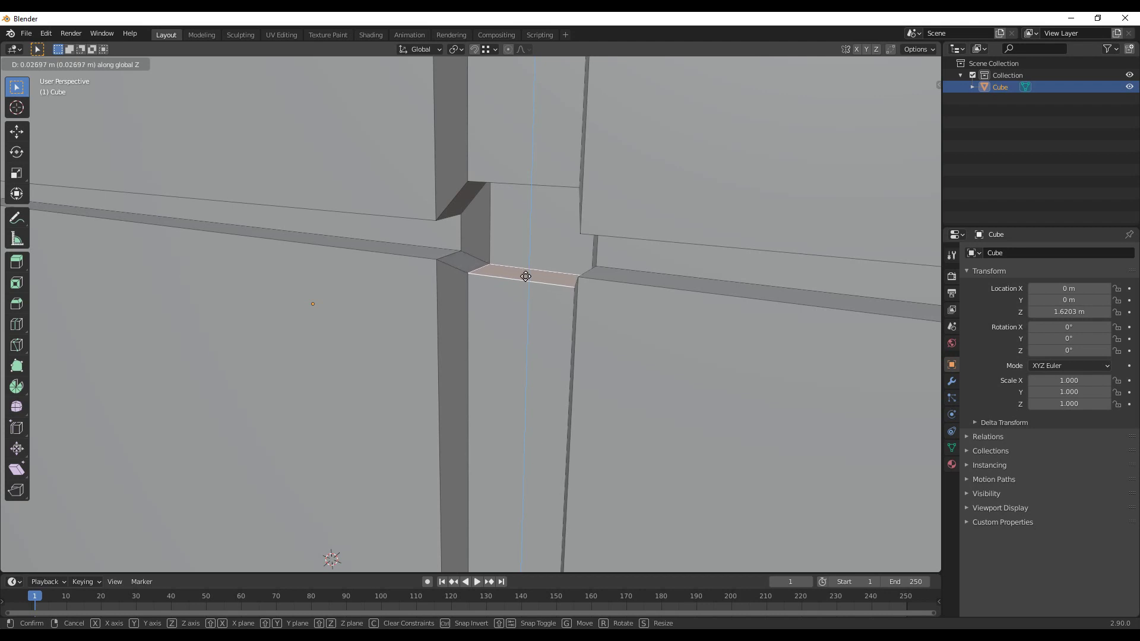
key(ctrl)
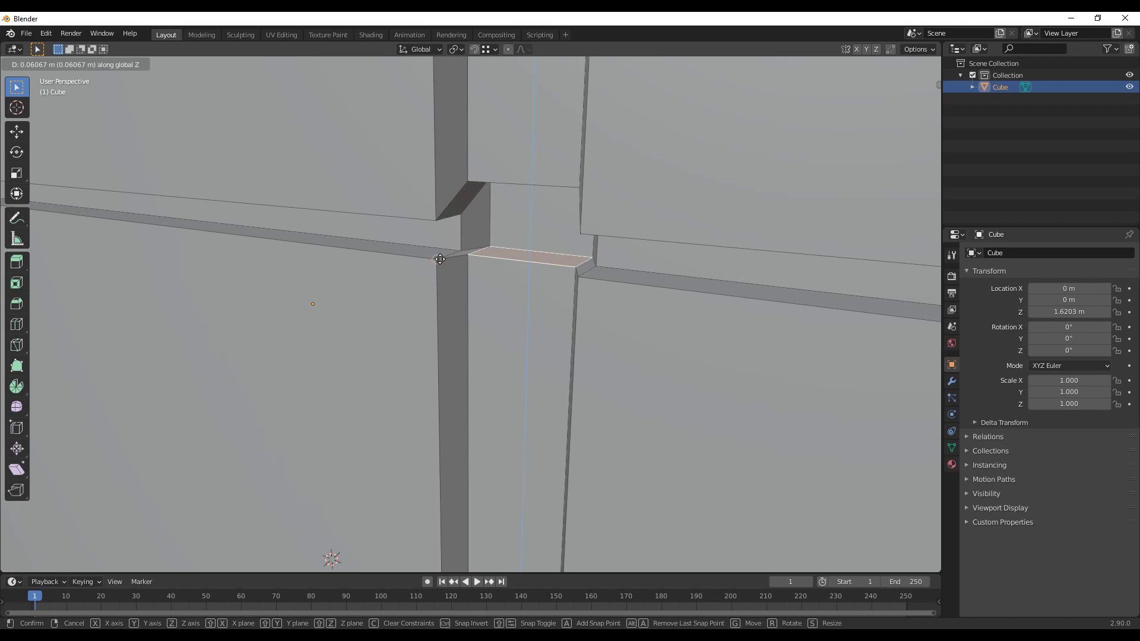
click(440, 259)
- Lower the thin top face strip at the strap joint along Z
mouse_move(505, 266)
middle_down()
mouse_move(682, 262)
mouse_move(498, 267)
middle_up()
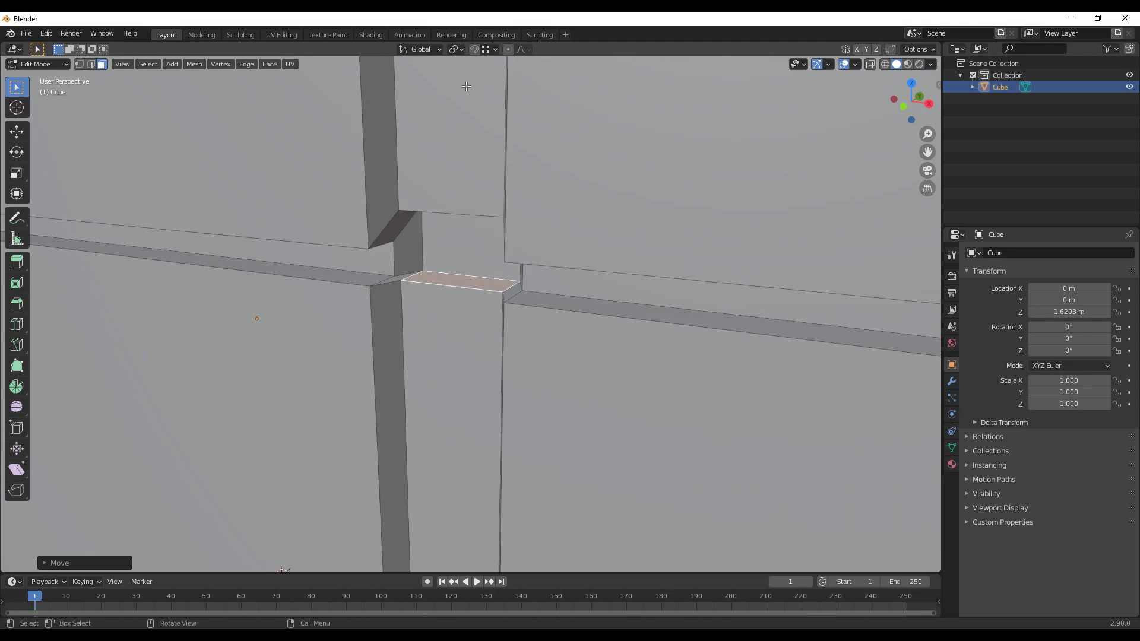
click(474, 50)
click(474, 52)
middle_drag(479, 65, 479, 100)
click(480, 100)
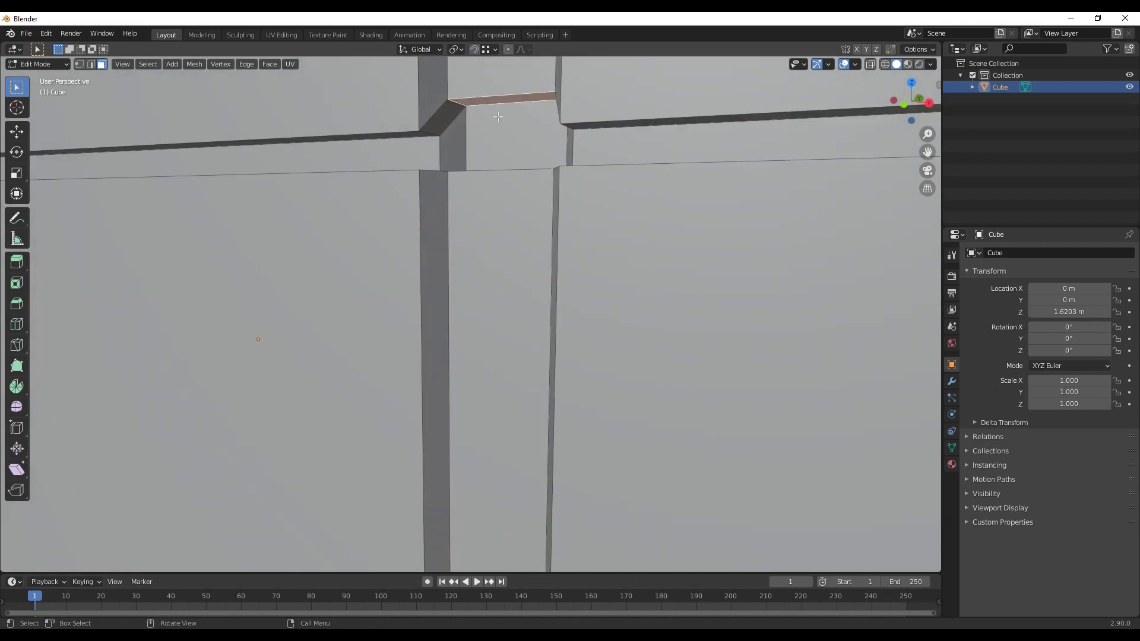
key(g)
key(z)
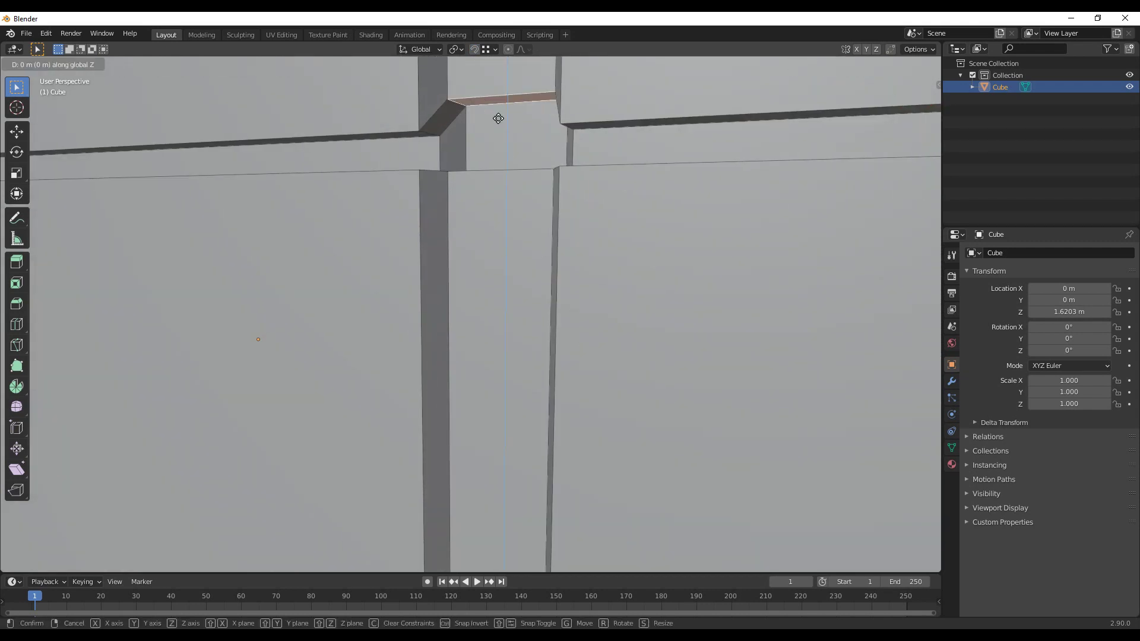
click(419, 130)
- Raise the thin strip at the top of the strap along Z
scroll(436, 257, down, 5)
scroll(435, 256, up, 3)
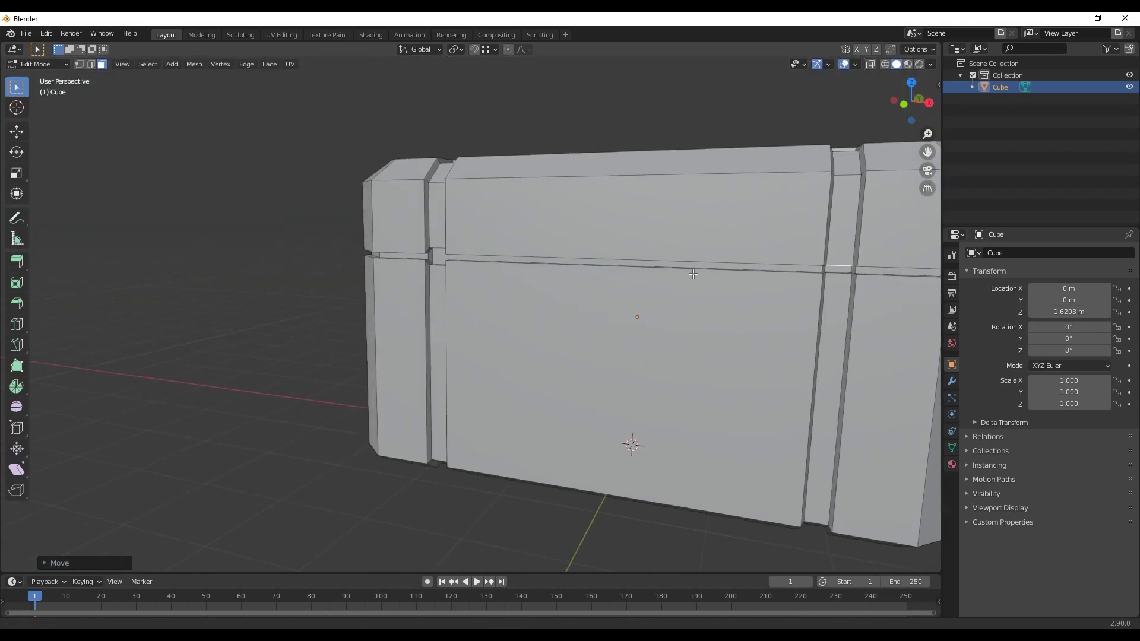
scroll(435, 256, up, 3)
scroll(435, 257, down, 2)
scroll(519, 289, up, 3)
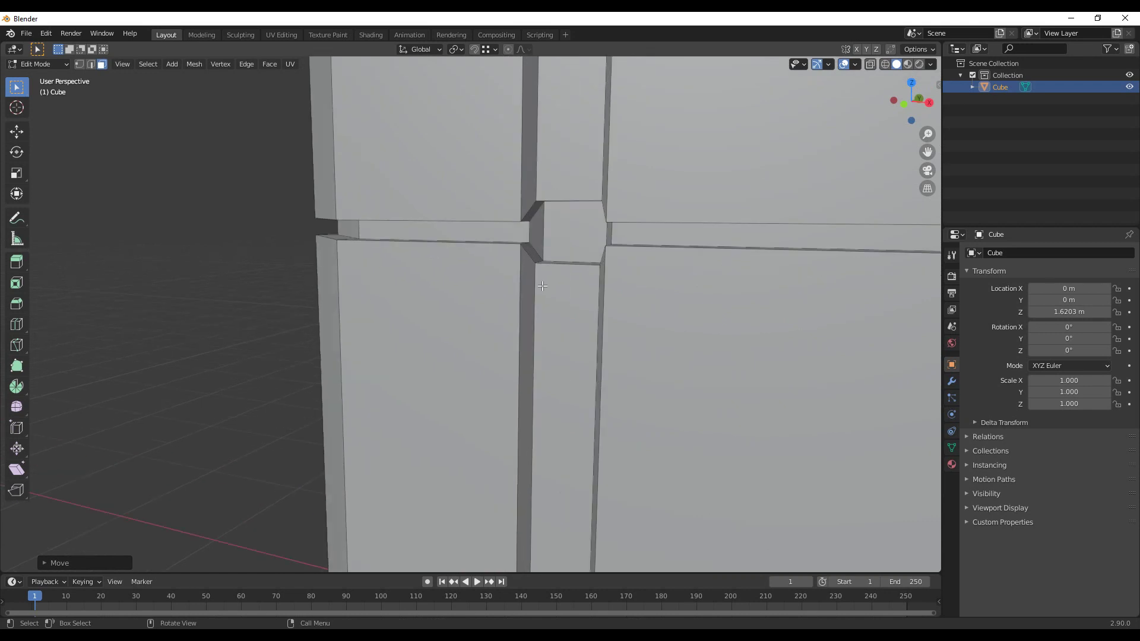
scroll(519, 289, up, 1)
shift+middle_drag(519, 289, 489, 325)
shift+click(567, 289)
shift+middle_drag(567, 289, 528, 313)
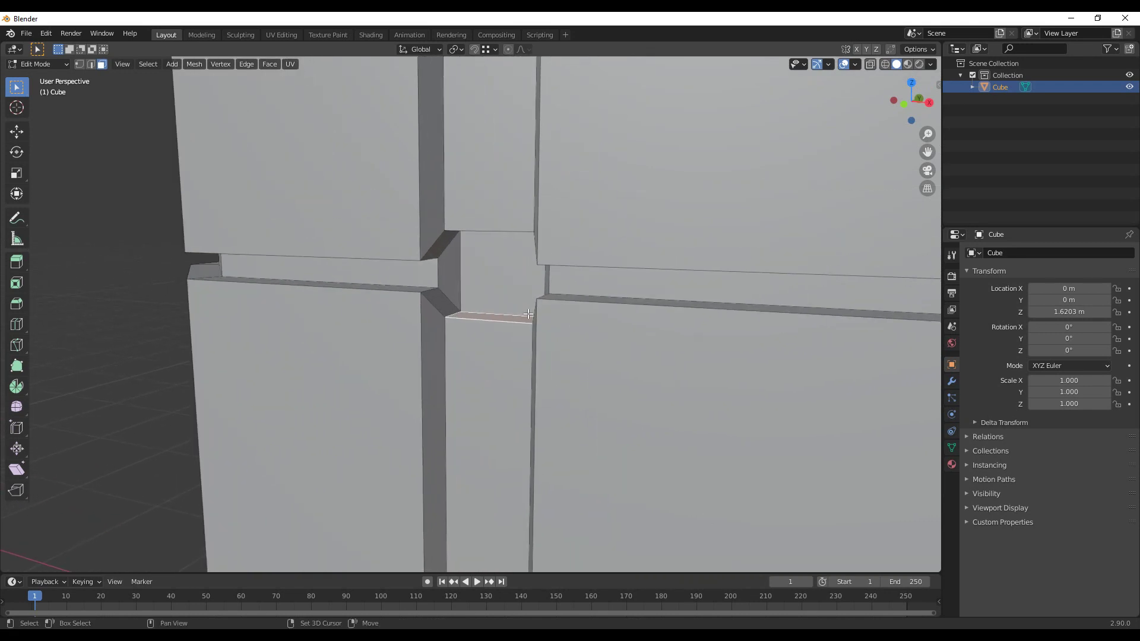
key(g)
key(z)
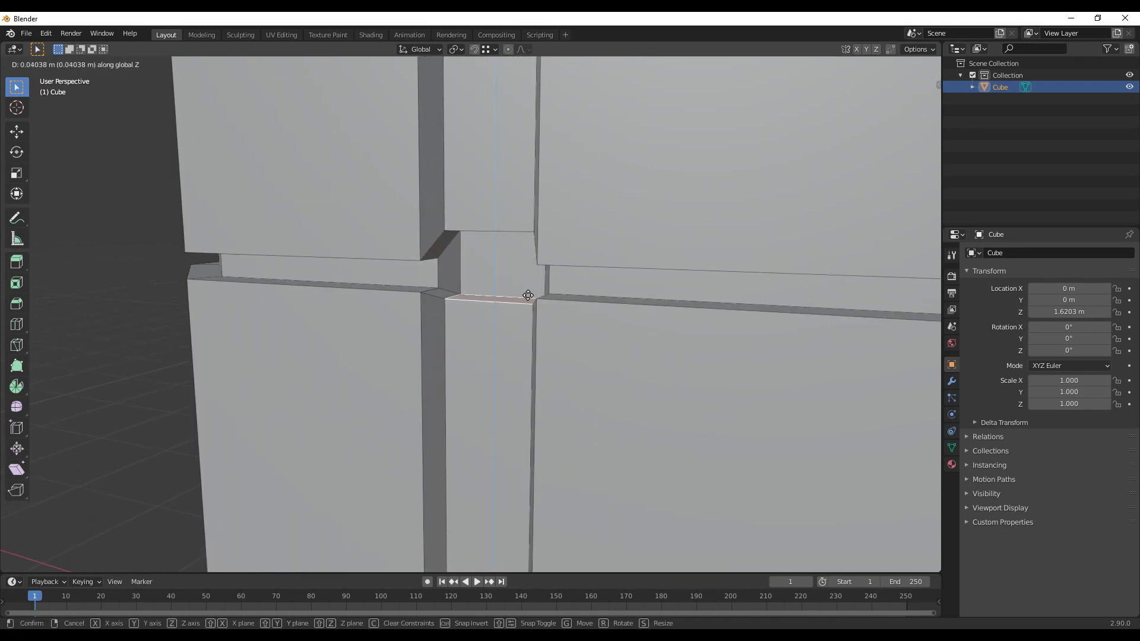
click(472, 295)
- Lower the thin edge above the strap joint along Z
middle_drag(472, 295, 508, 308)
click(484, 223)
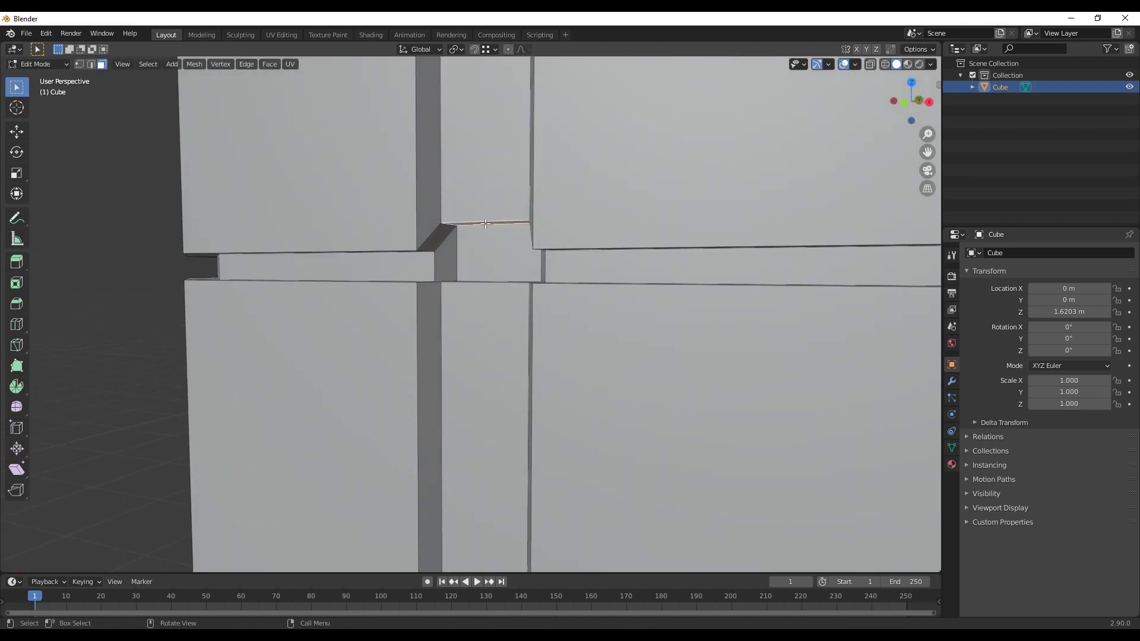
key(g)
key(z)
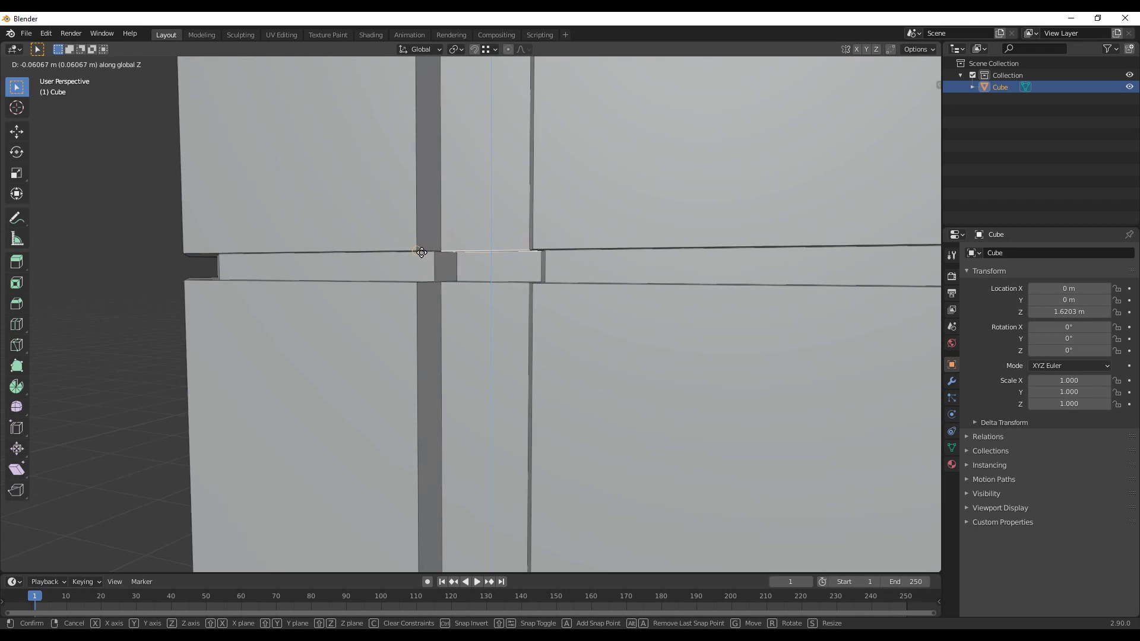
click(422, 252)
- Switch back to solid display and extrude the lid joint-gap face along Y
scroll(421, 252, down, 6)
middle_drag(371, 333, 581, 334)
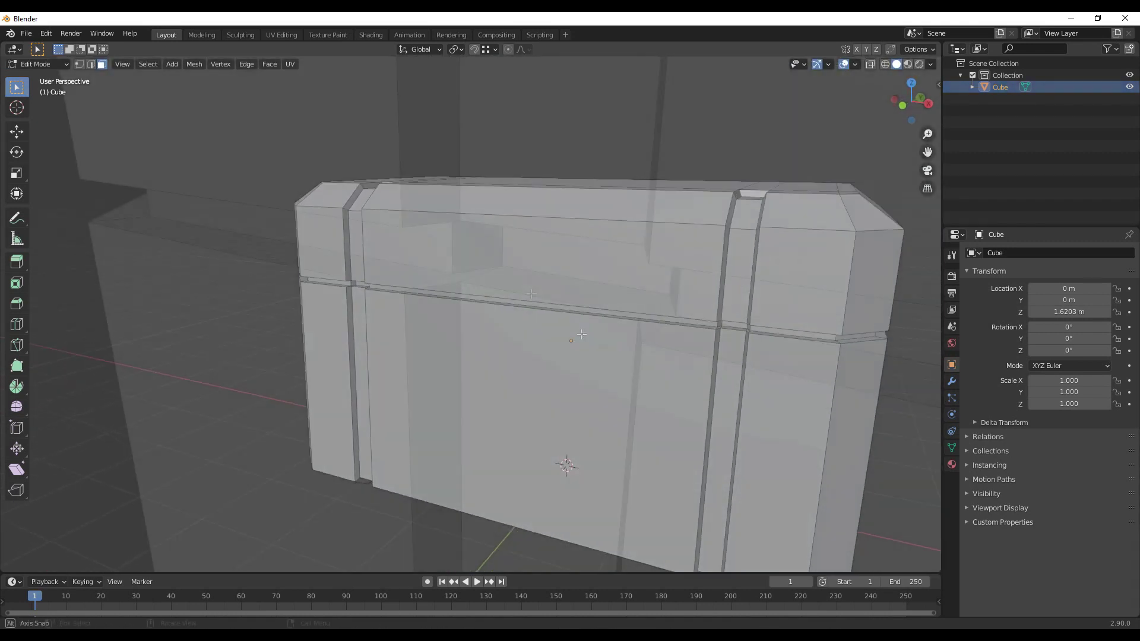
scroll(582, 334, up, 6)
key(alt+z)
click(535, 267)
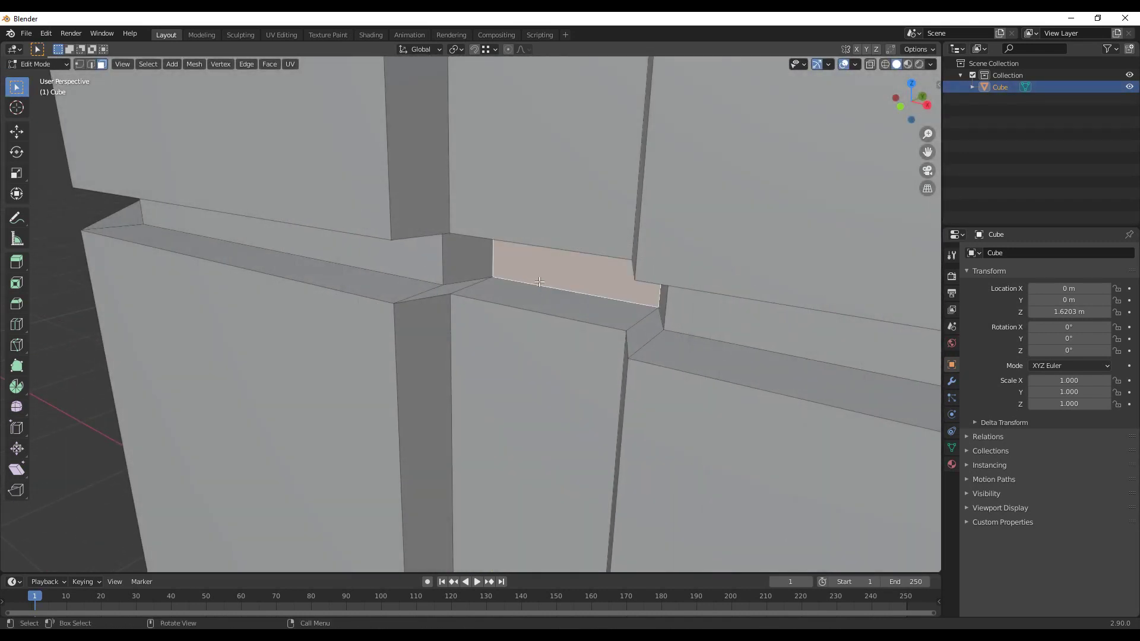
key(e)
key(y)
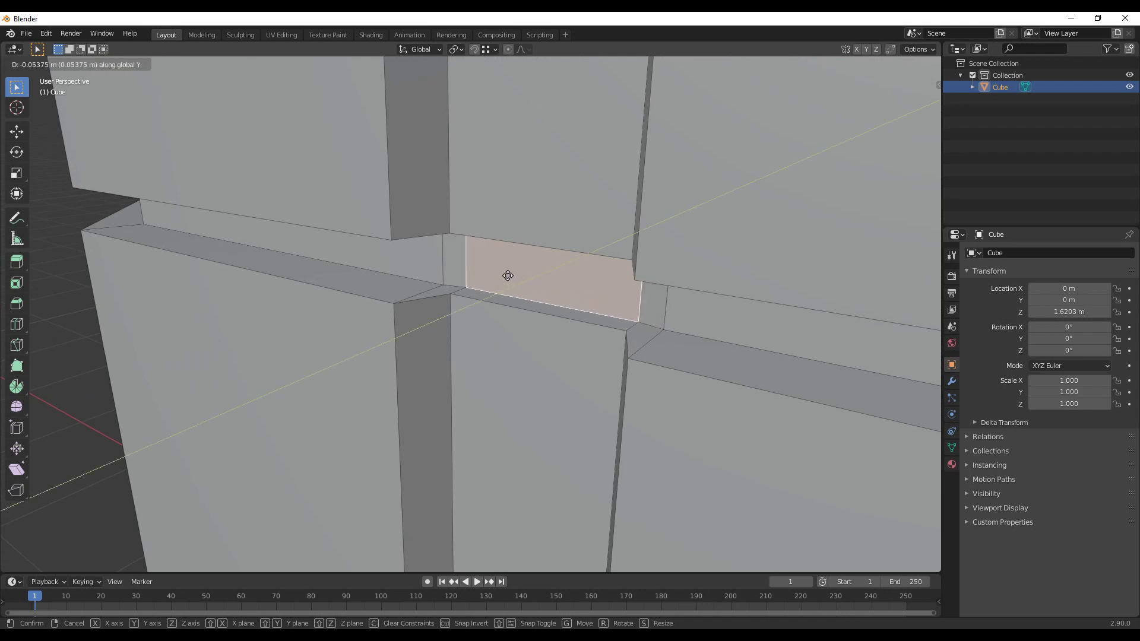
click(445, 281)
- Move the small strip-junction face about -0.06 m along Y
scroll(501, 301, down, 8)
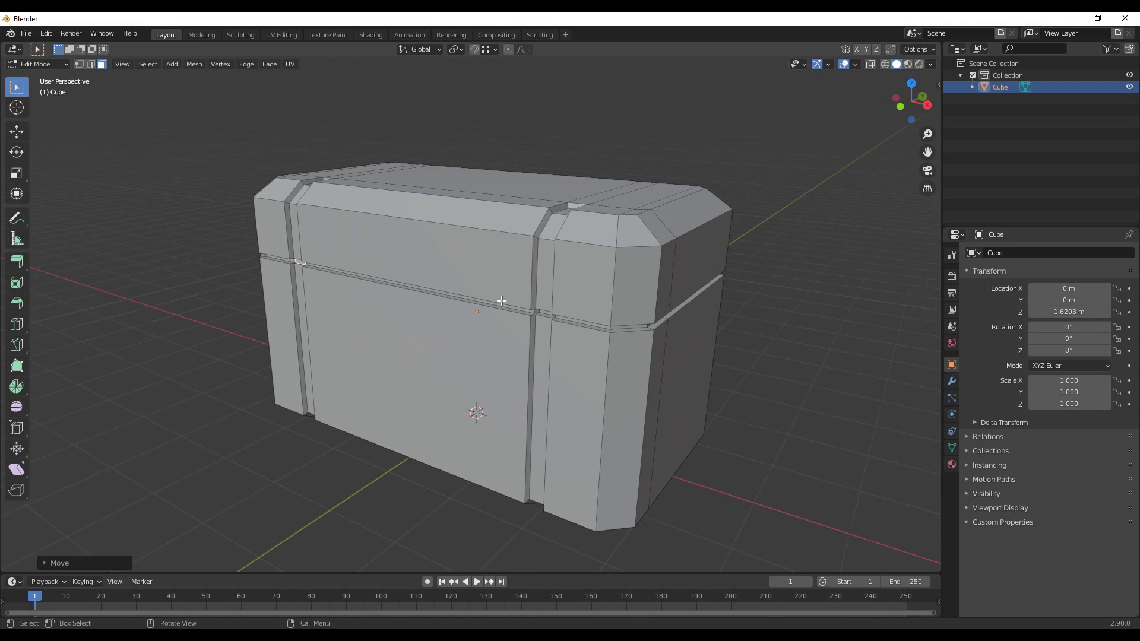
scroll(501, 301, up, 10)
middle_drag(511, 340, 594, 274)
click(605, 262)
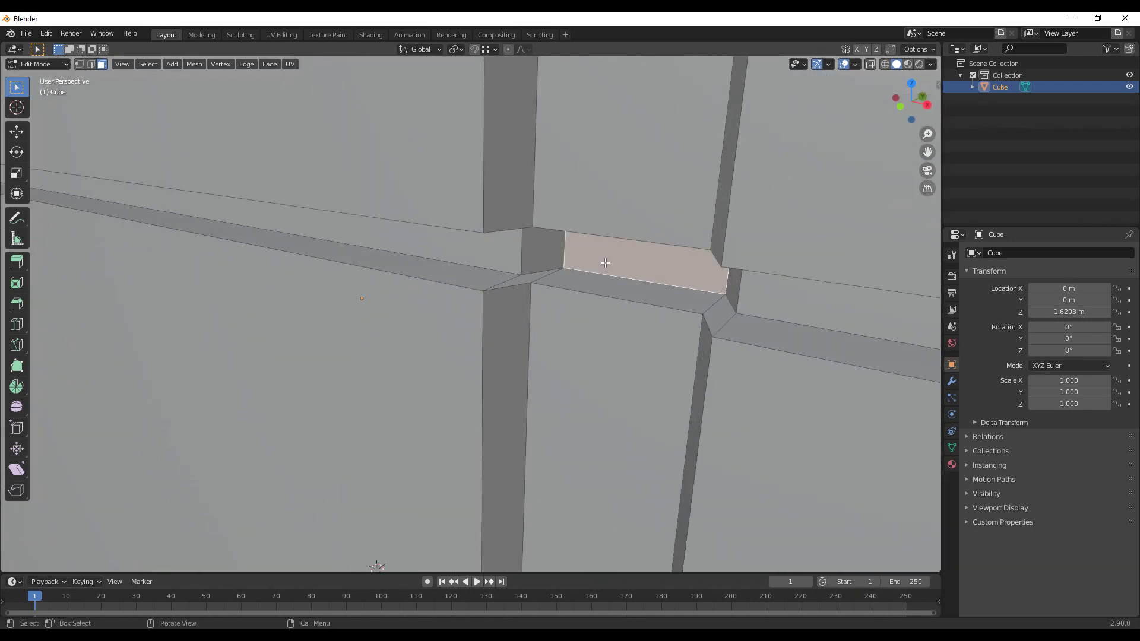
key(g)
key(y)
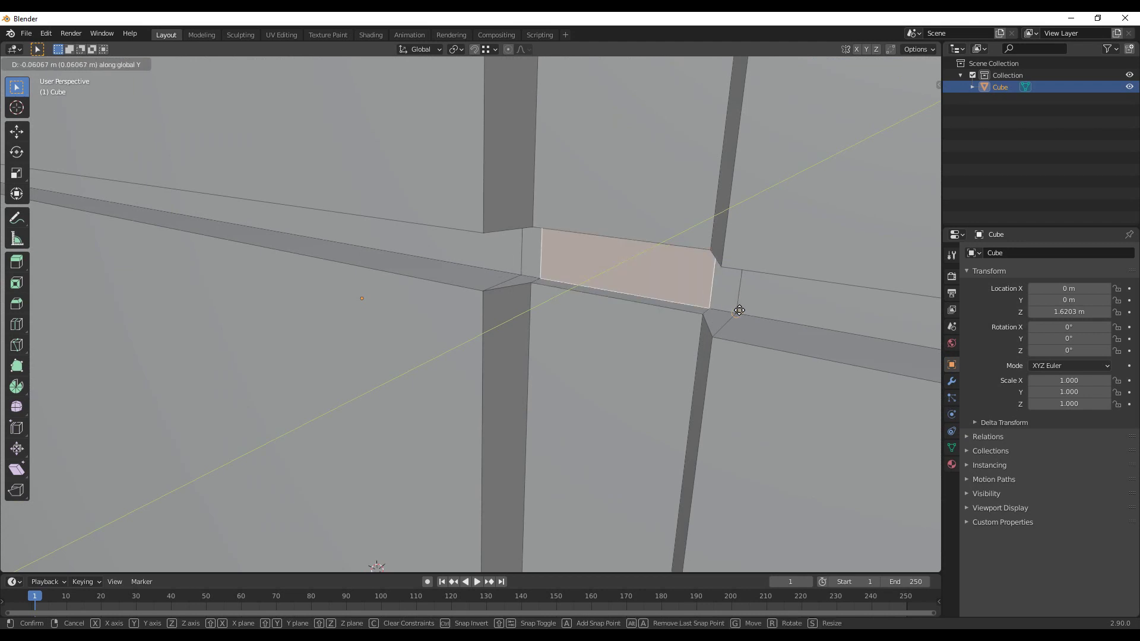
click(739, 310)
key(Home)
middle_drag(623, 375, 712, 376)
scroll(694, 370, up, 2)
scroll(591, 396, up, 2)
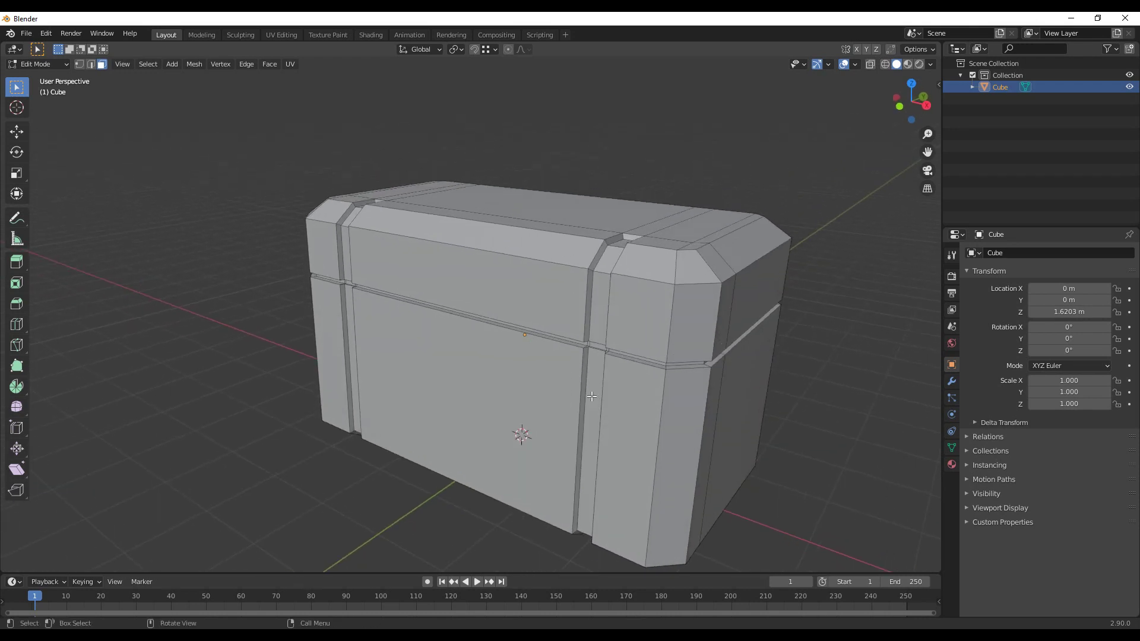
middle_drag(592, 396, 599, 336)
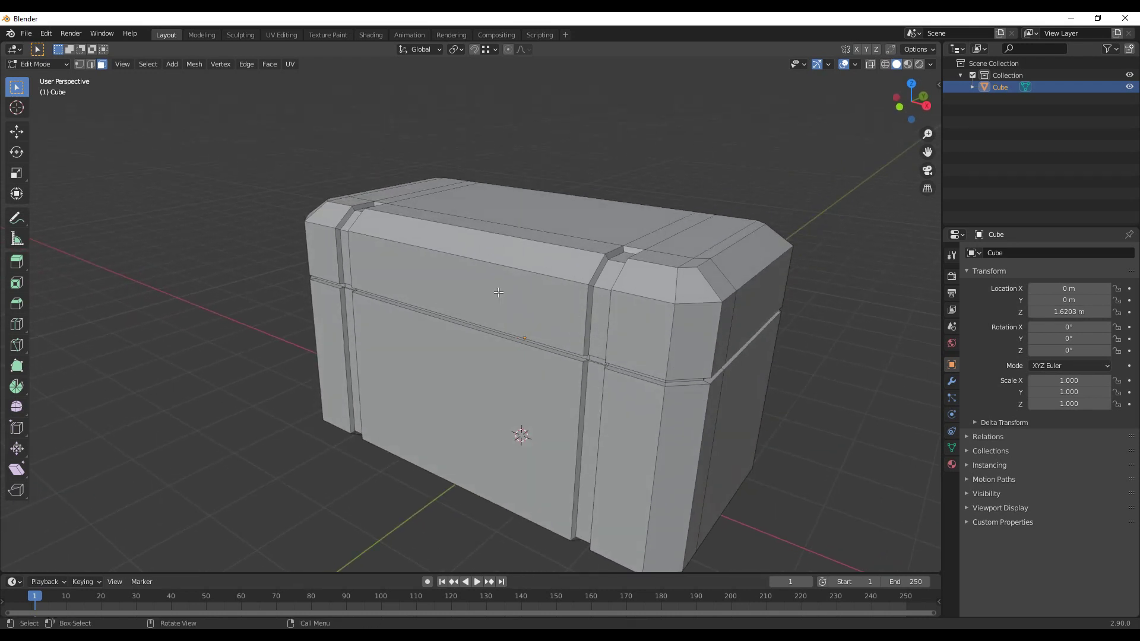
- Add a new edge loop around the lid
middle_drag(542, 314, 583, 329)
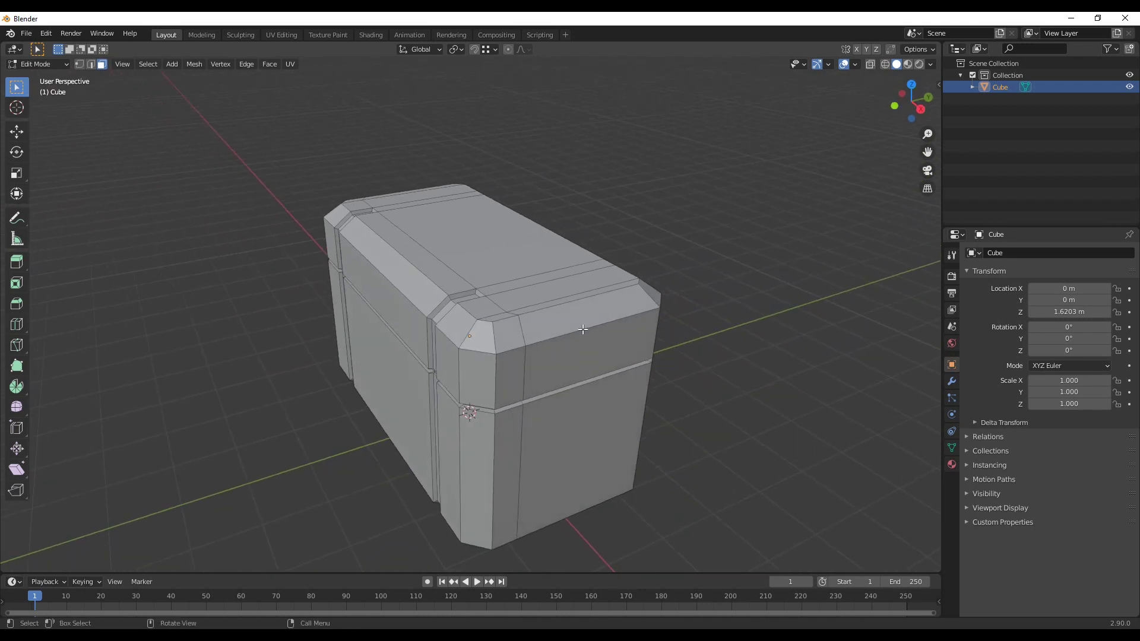
key(ctrl+r)
click(604, 326)
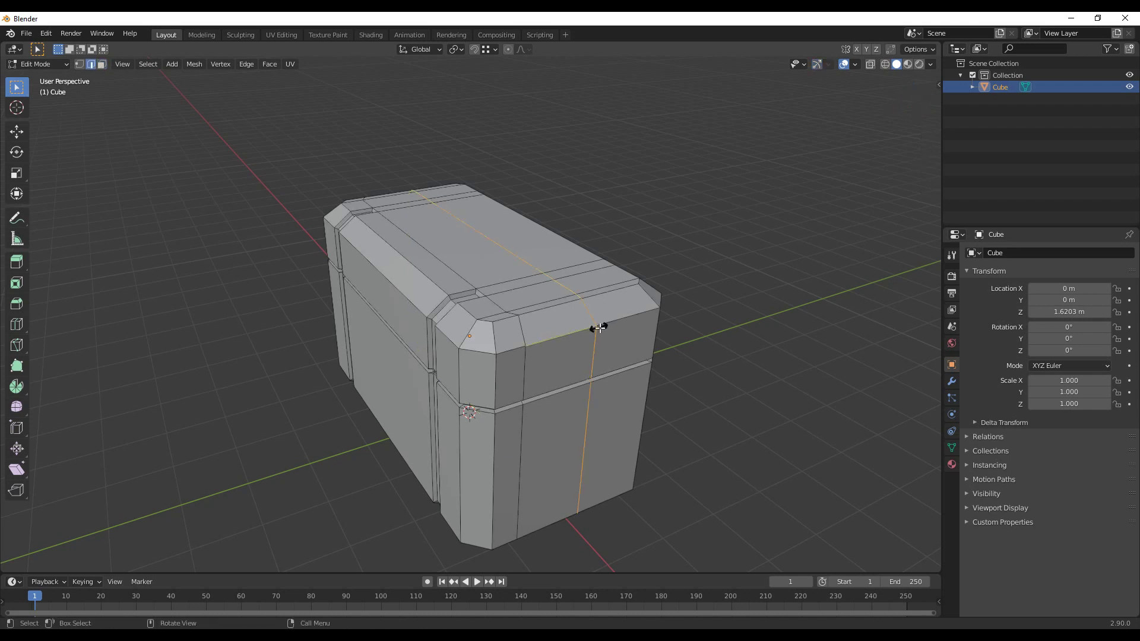
click(639, 323)
- Select the lid's front and top faces and inset them about 0.054 m
middle_drag(585, 344, 542, 252)
click(481, 346)
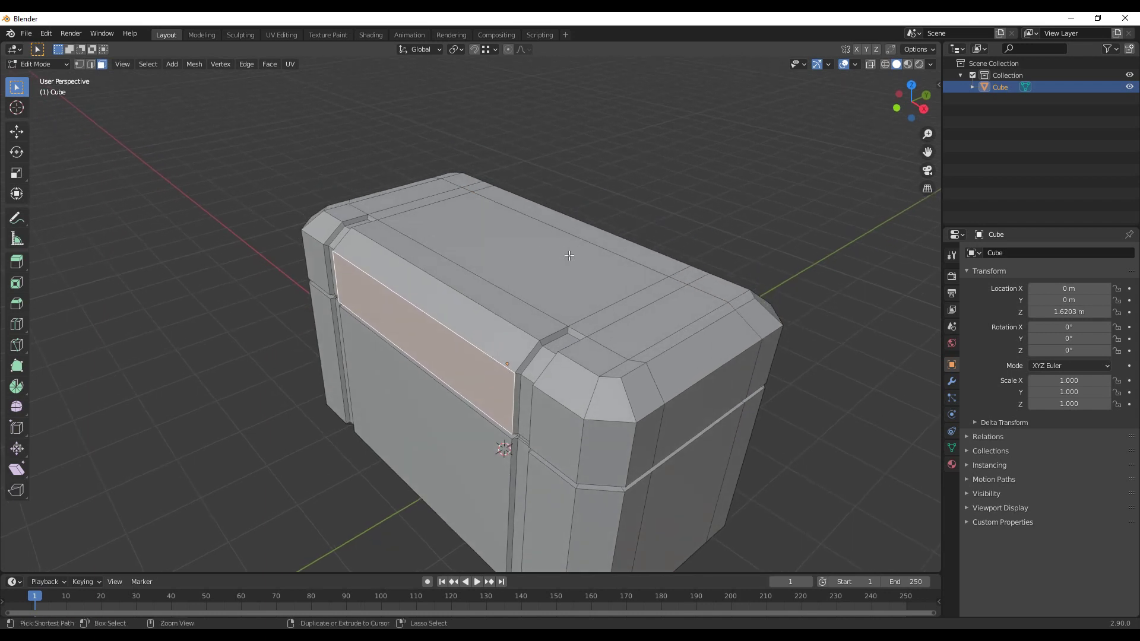
ctrl+click(567, 259)
middle_drag(552, 309, 535, 390)
key(i)
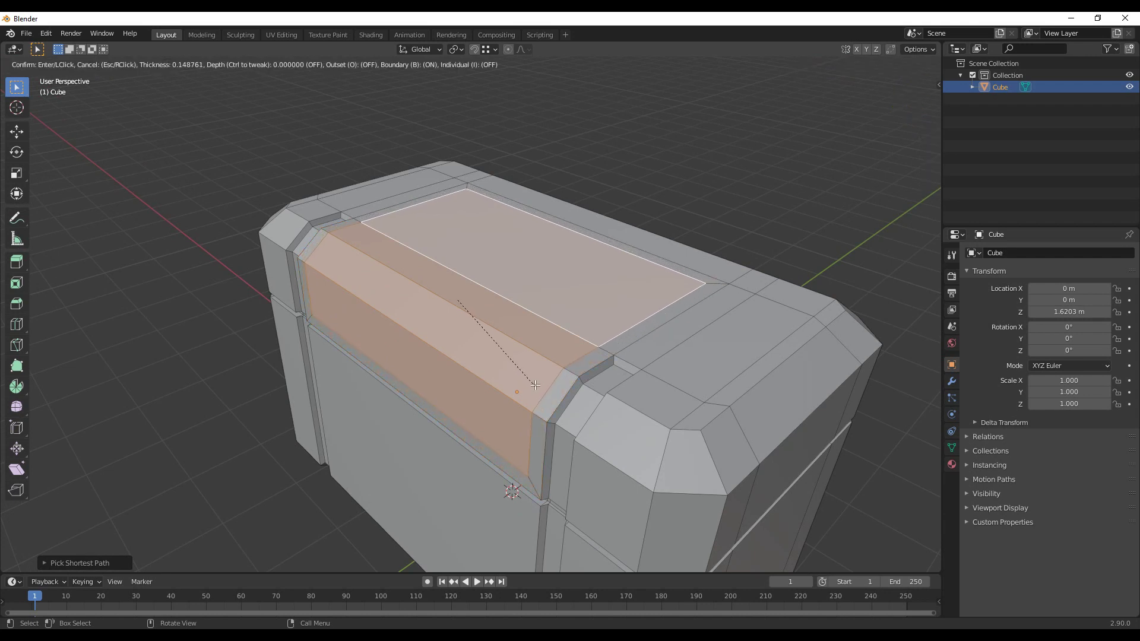
click(539, 399)
- Inset the lid faces again, sinking them about 0.093 m into a recessed panel
key(i)
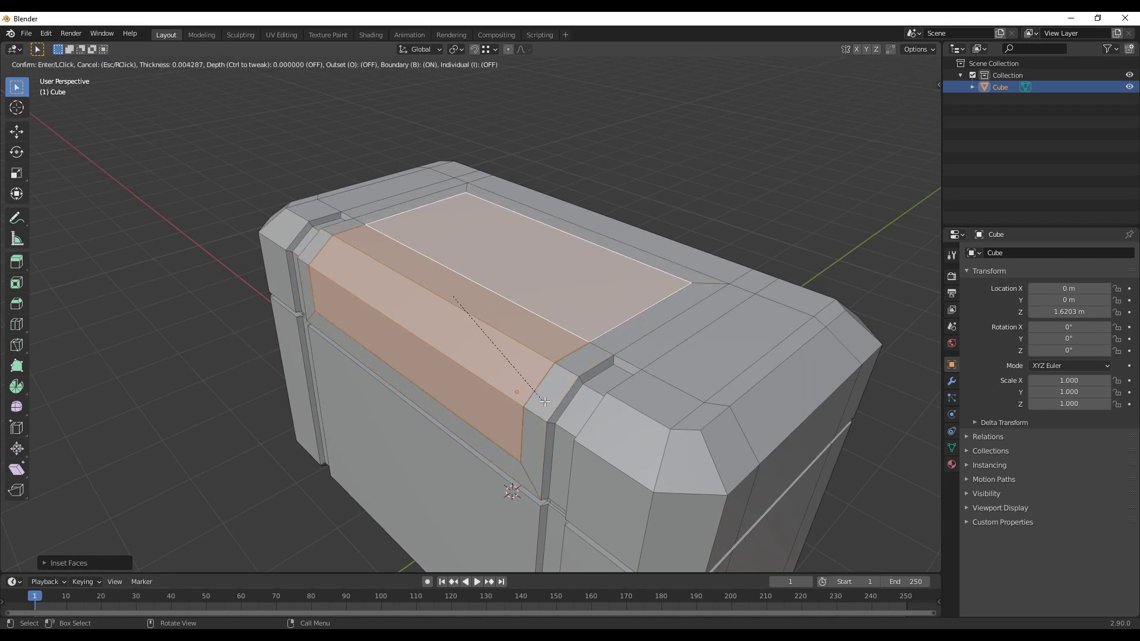
key(ctrl)
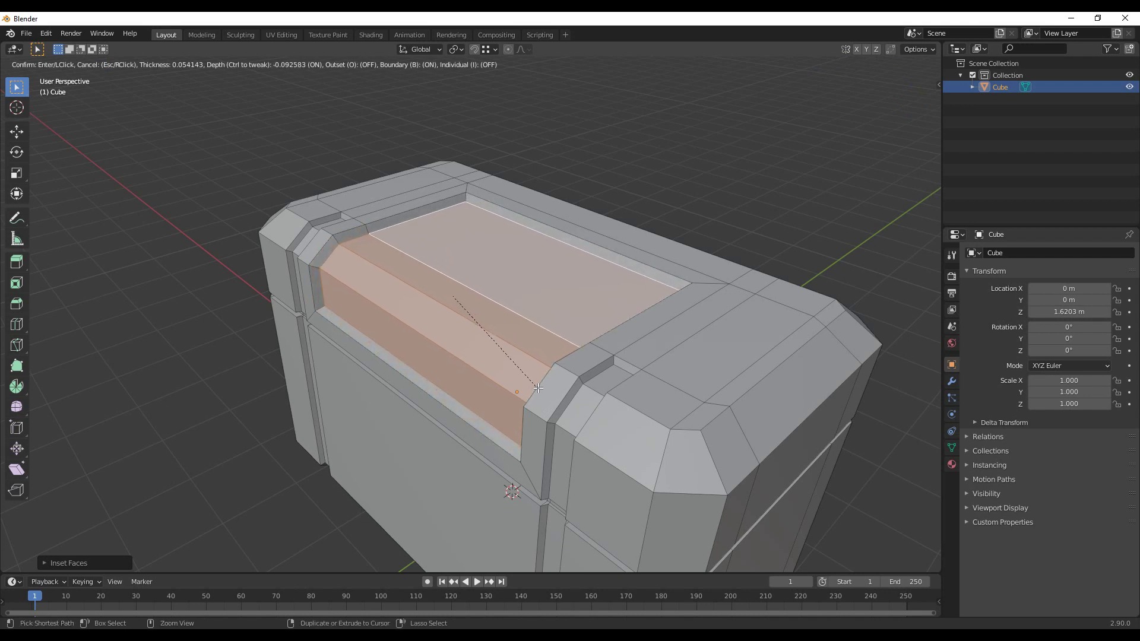
click(539, 387)
scroll(625, 239, down, 5)
middle_drag(625, 239, 548, 406)
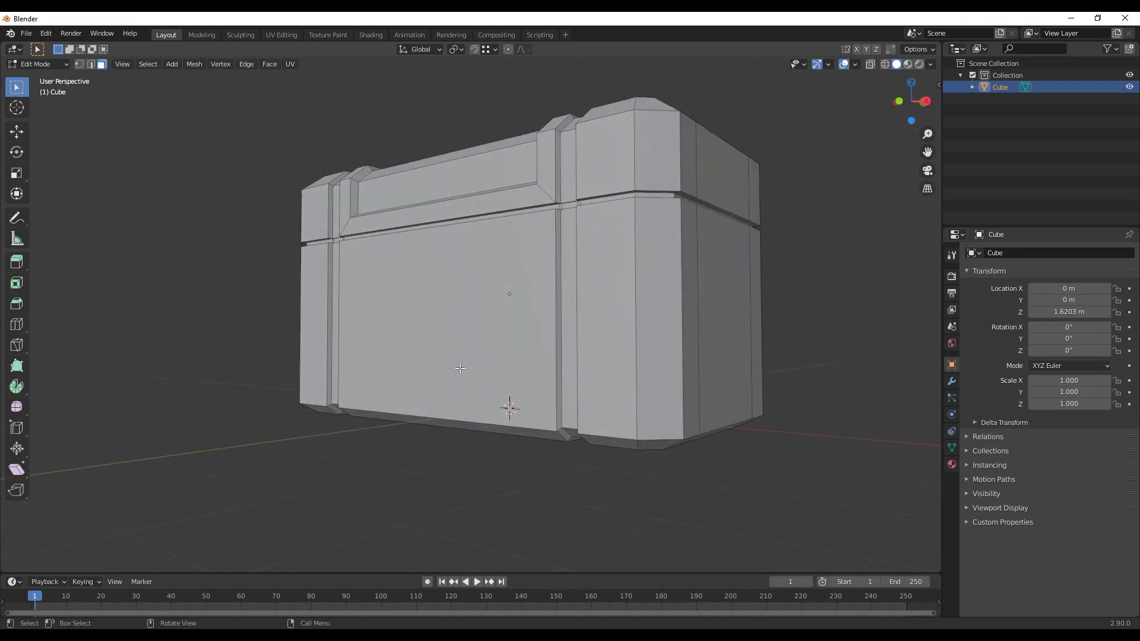
middle_drag(496, 377, 413, 305)
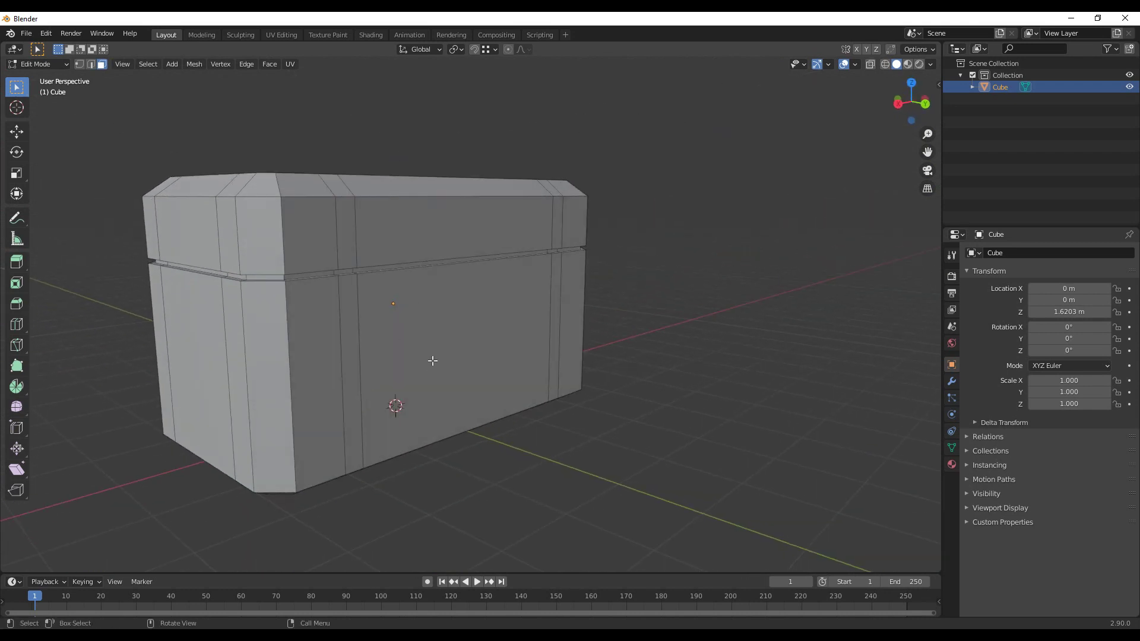
middle_drag(438, 366, 616, 393)
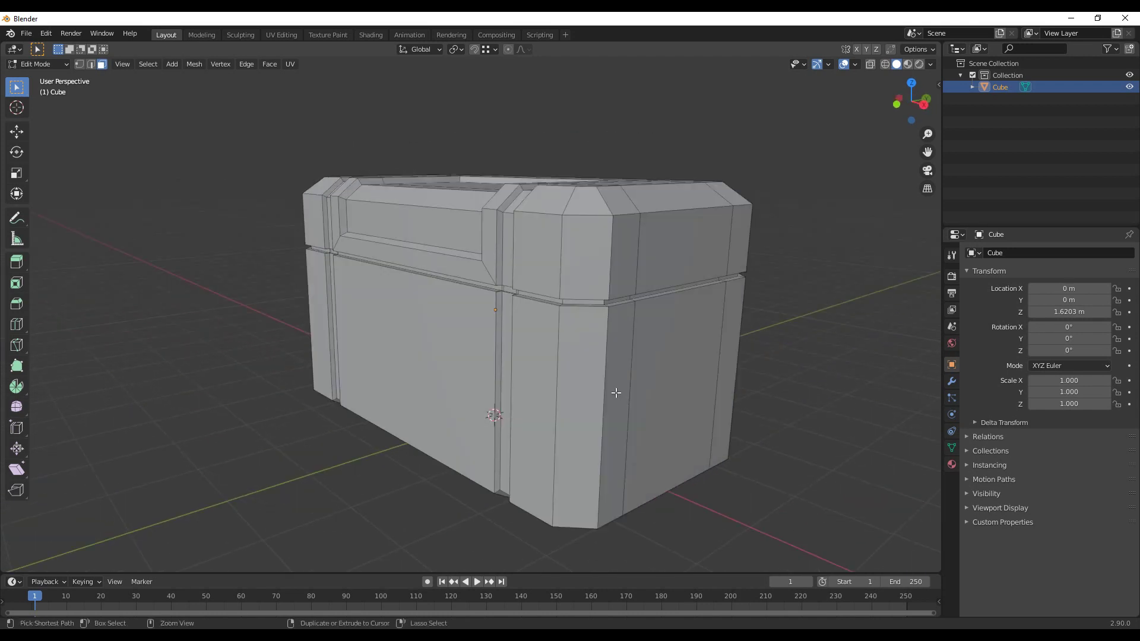
- Add an edge loop around the chest body, slid upward, and switch to face mode
key(ctrl+r)
click(609, 362)
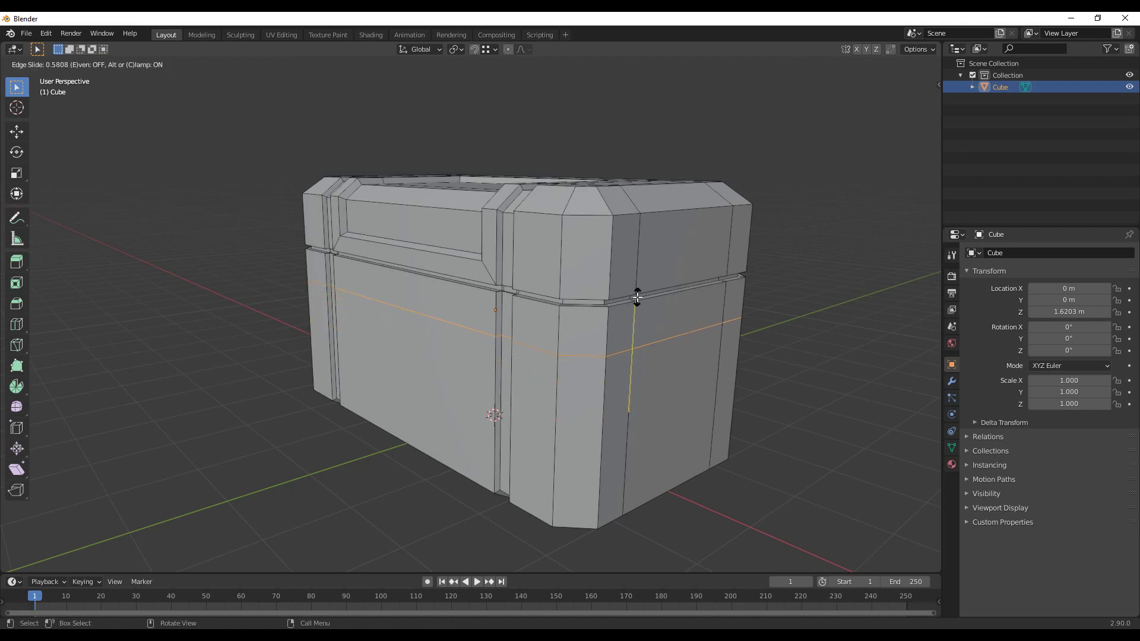
click(611, 324)
scroll(532, 425, up, 2)
key(3)
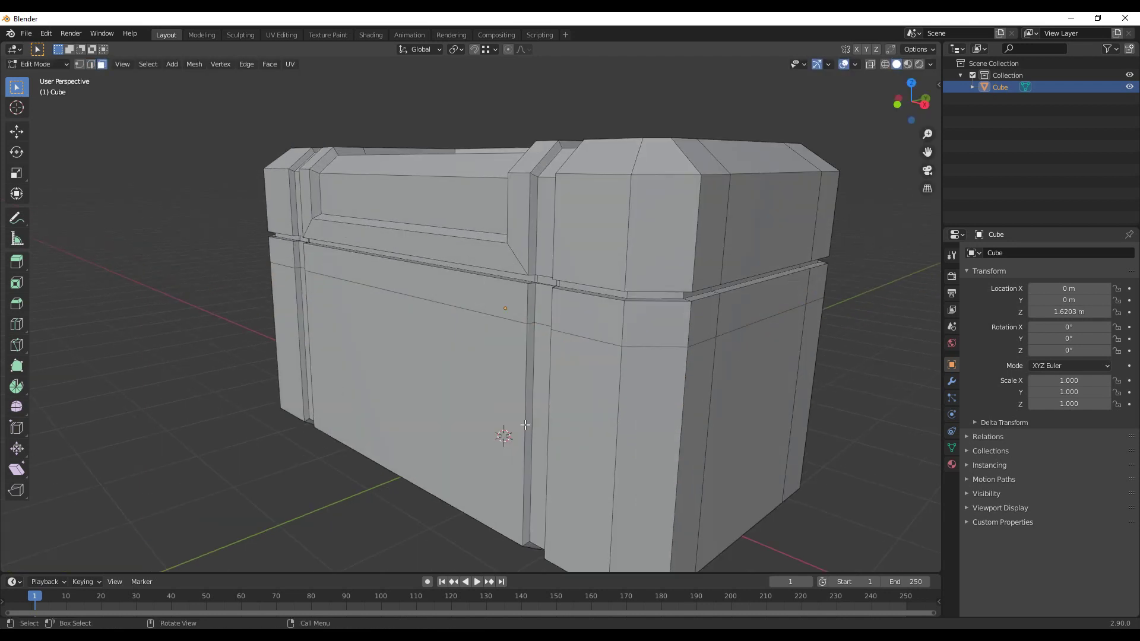
- Recess the front face and bottom strip: inset about 0.088 m, sunk roughly 0.066 m
click(477, 388)
middle_drag(476, 387, 516, 333)
key(ctrl)
ctrl+click(504, 311)
key(i)
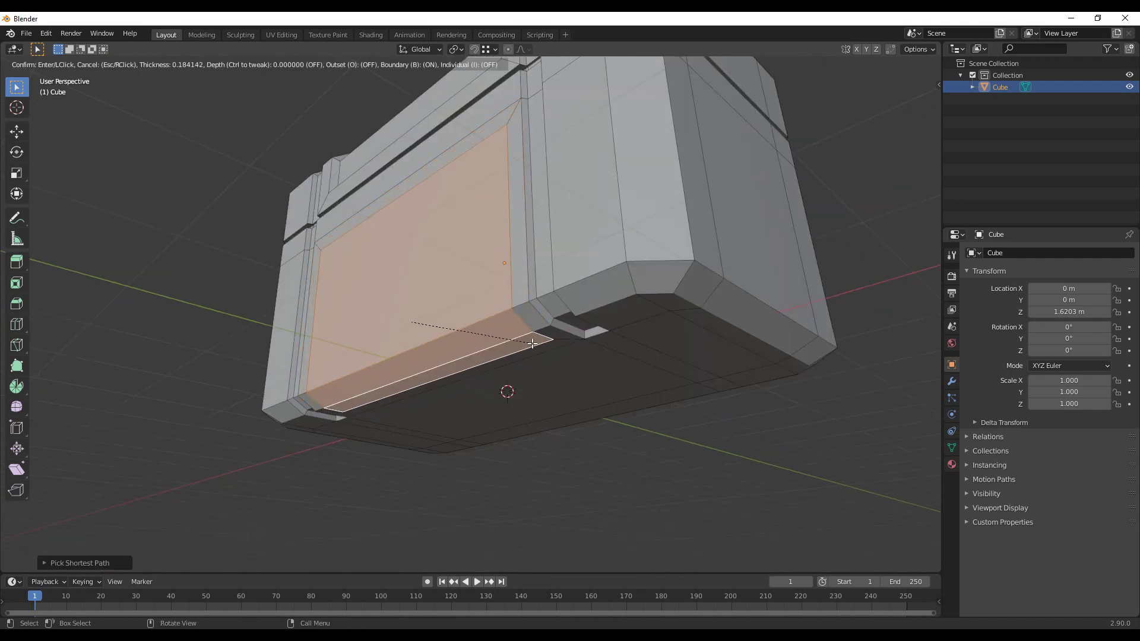
click(537, 345)
middle_drag(569, 364, 580, 361)
key(i)
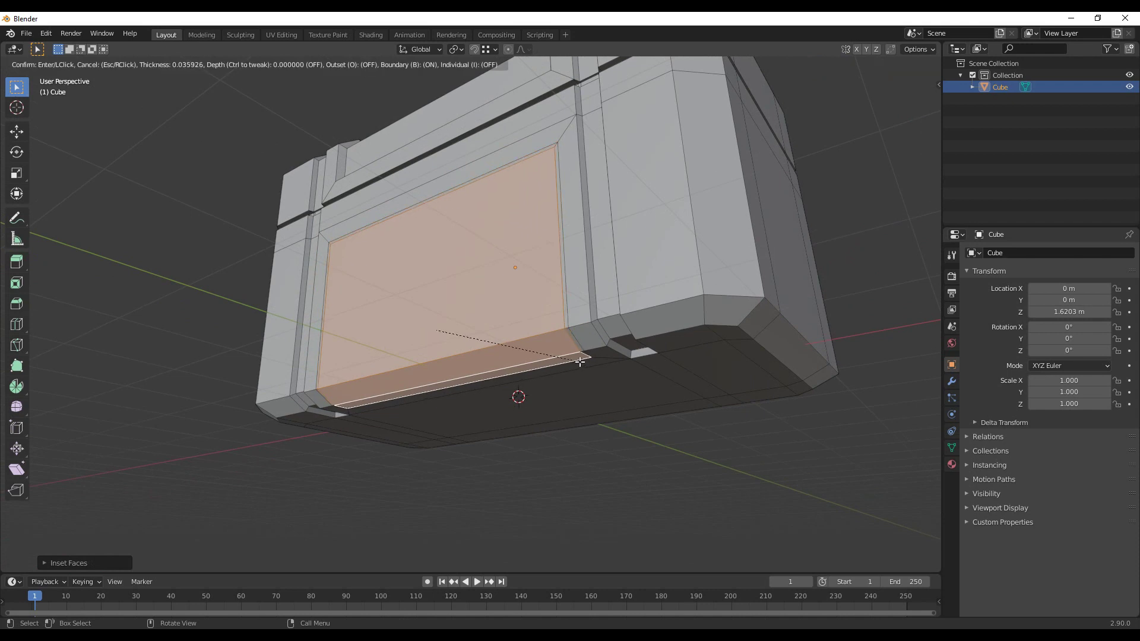
key(ctrl)
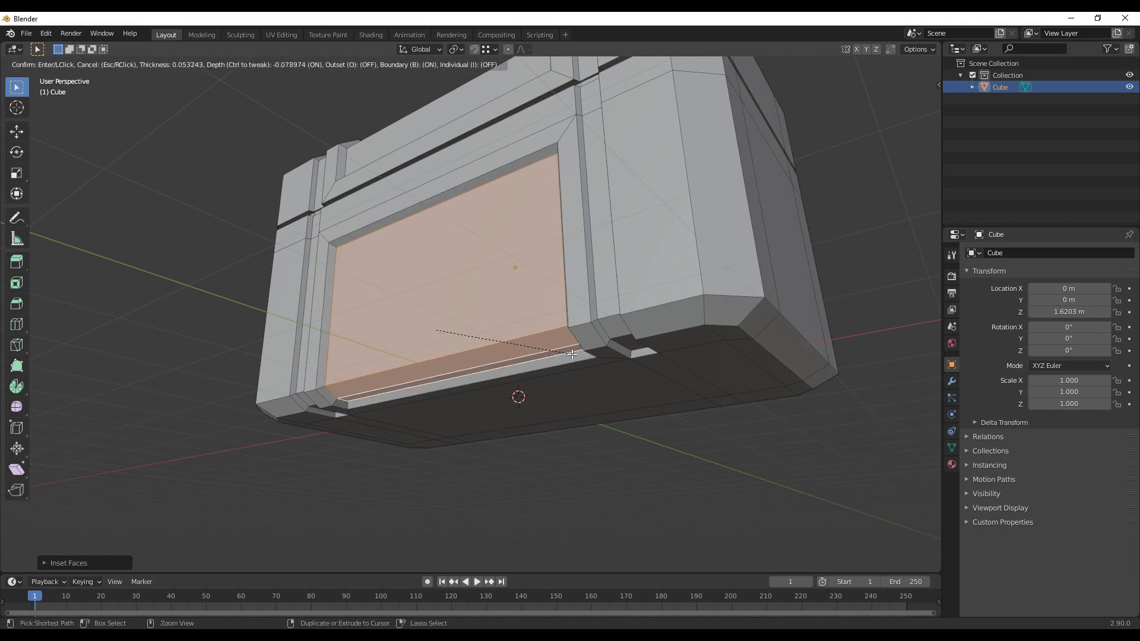
click(572, 353)
- Recess the opposite side face and its bottom strip with a double inset
middle_drag(572, 354, 569, 377)
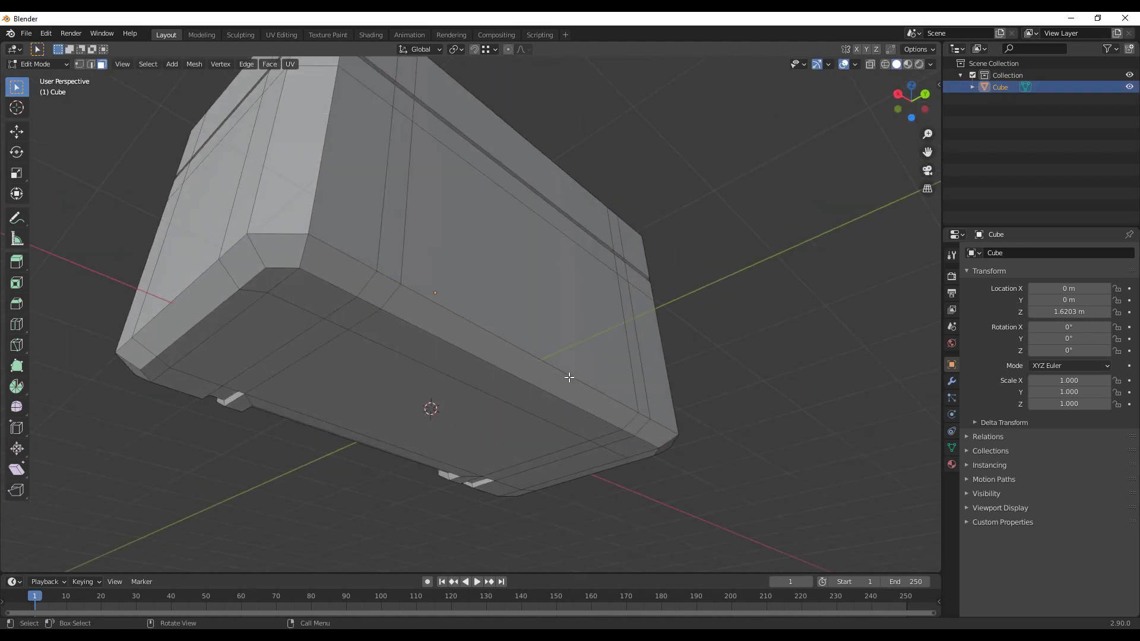
click(568, 333)
middle_drag(568, 333, 559, 375)
shift+click(557, 381)
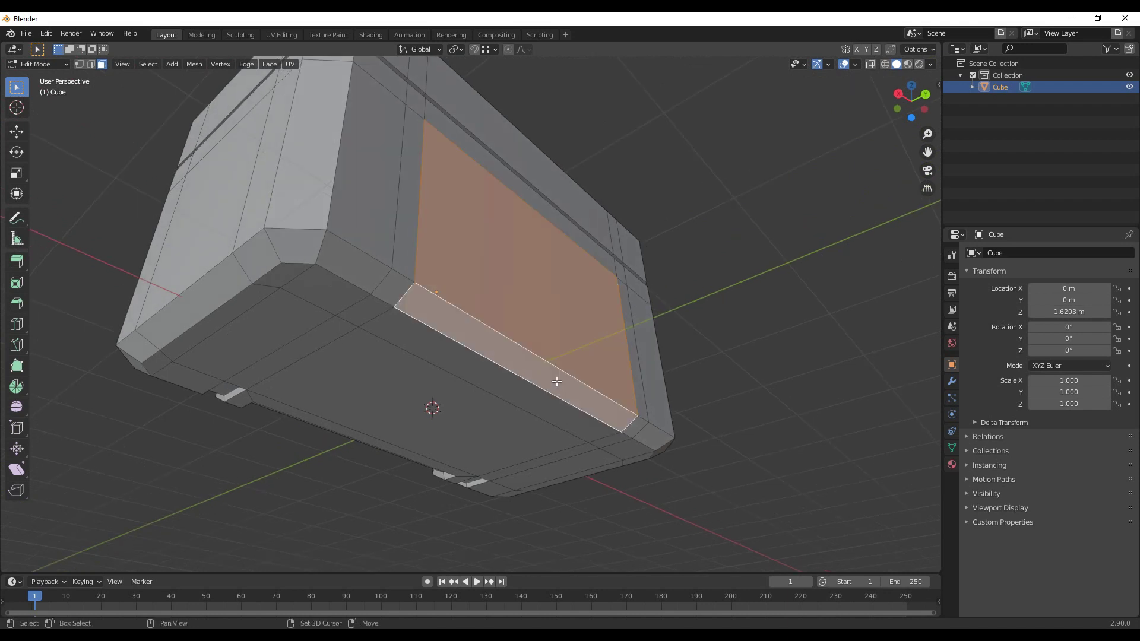
key(i)
middle_drag(547, 402, 570, 409)
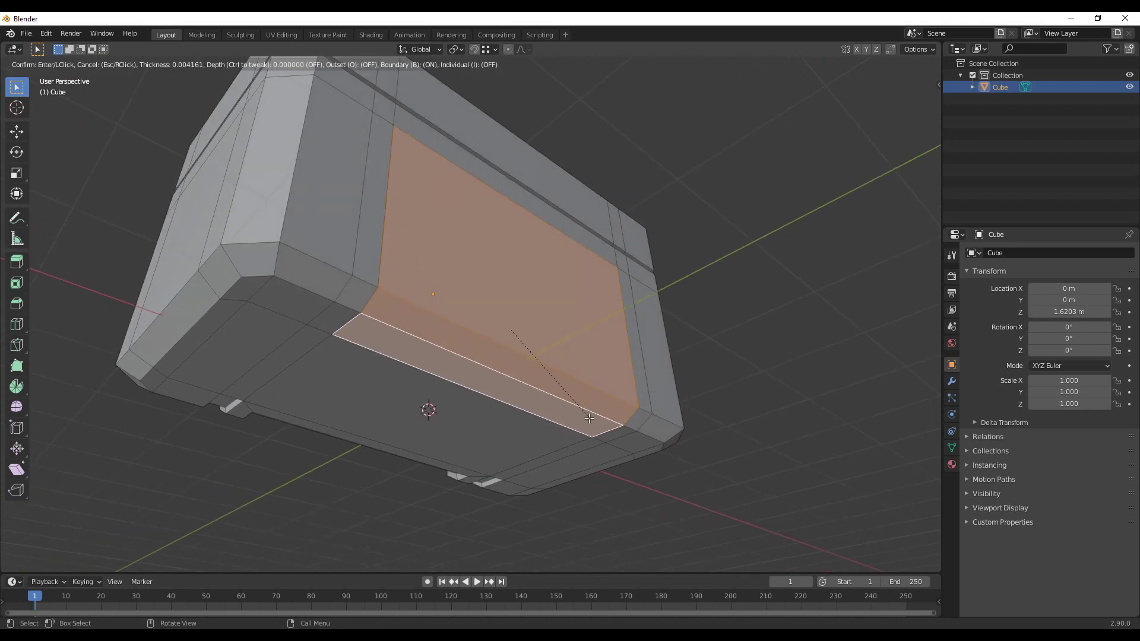
click(586, 414)
key(i)
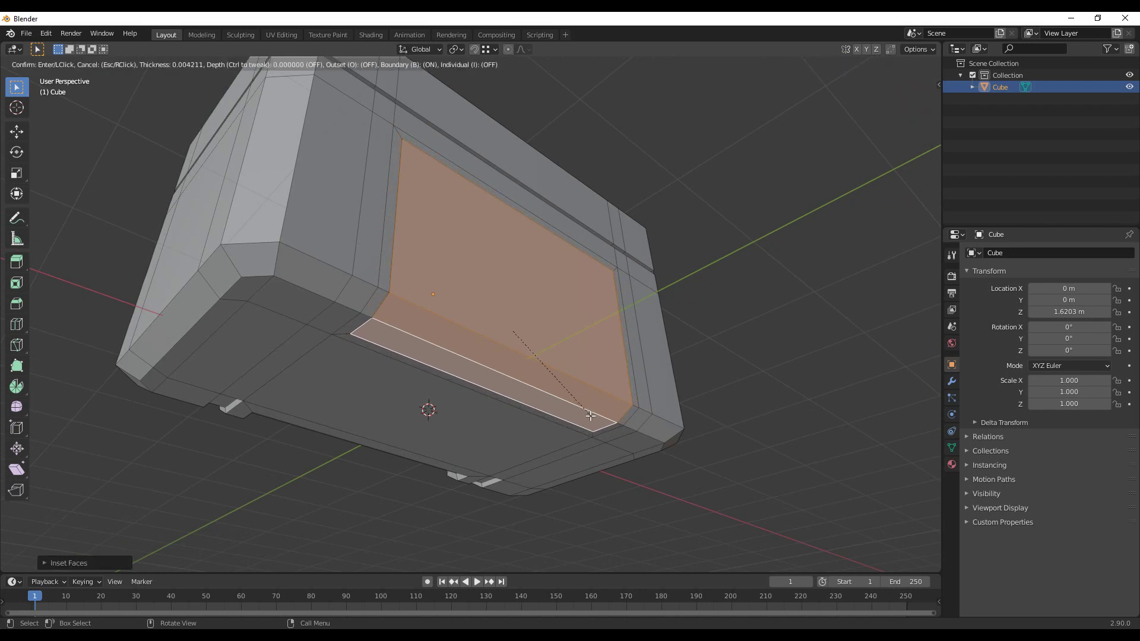
key(ctrl)
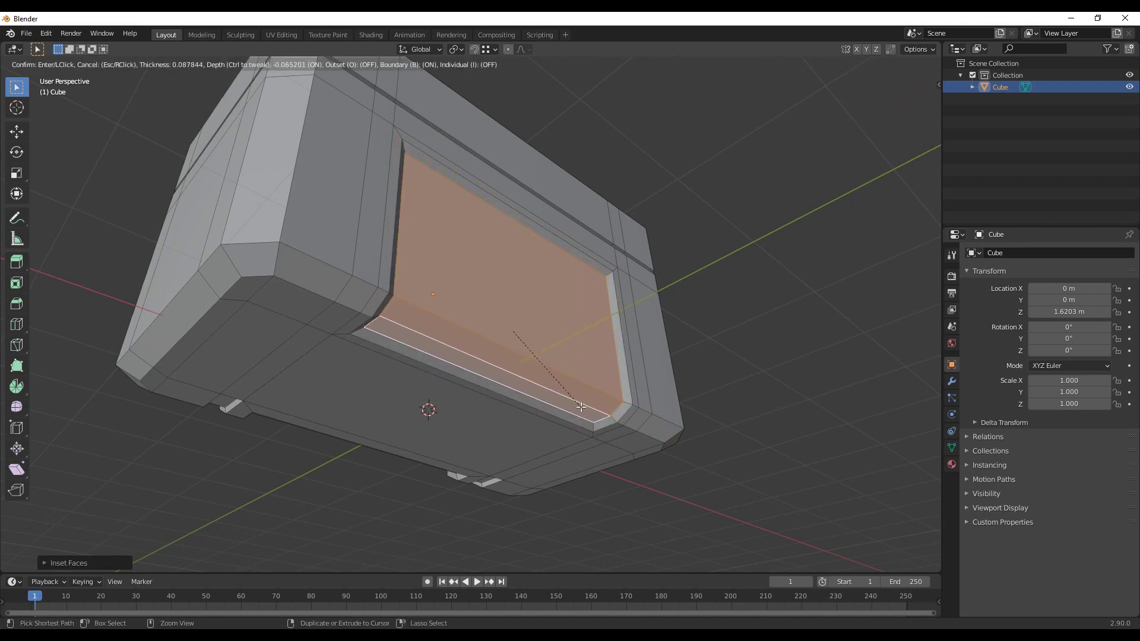
click(582, 405)
middle_drag(582, 405, 638, 438)
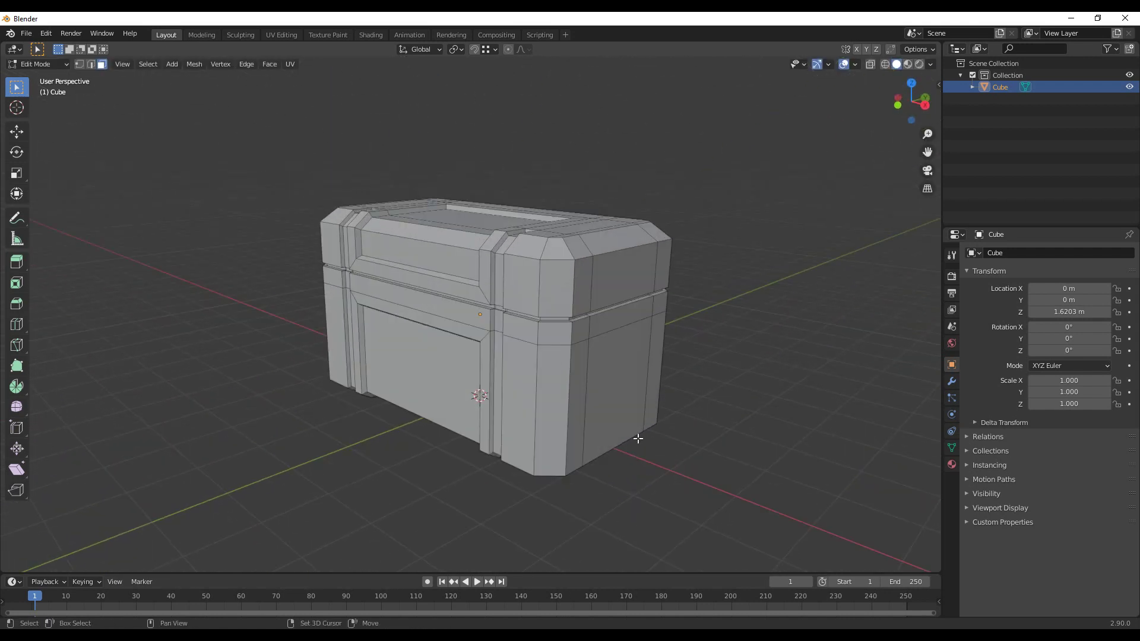
- Add an edge loop around the body near its base
scroll(593, 418, up, 3)
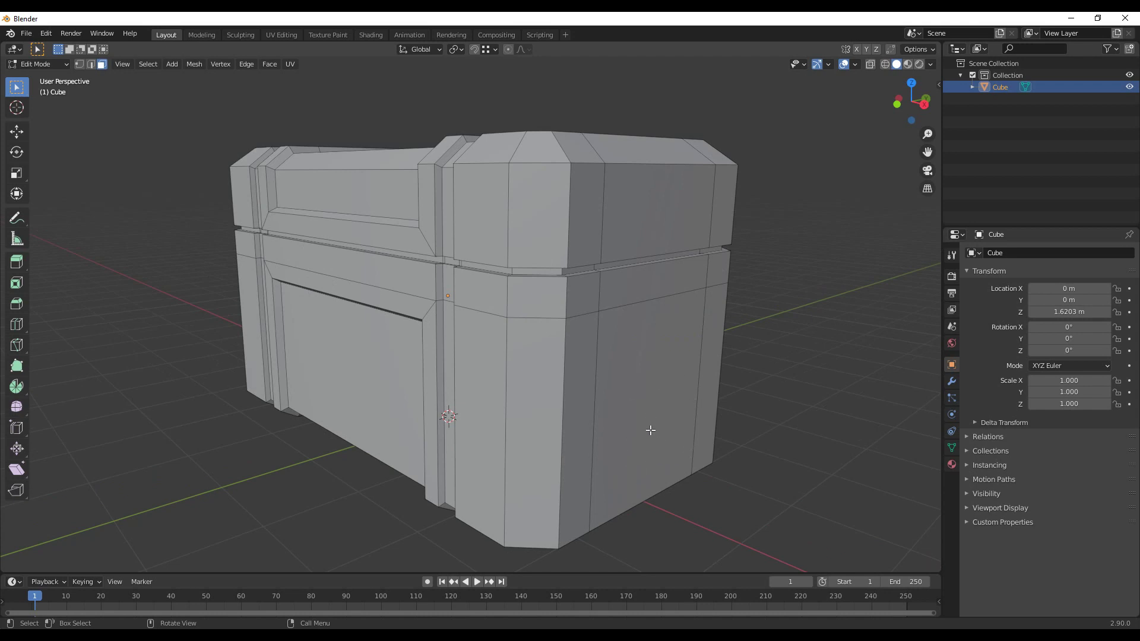
key(ctrl)
key(ctrl+r)
click(591, 458)
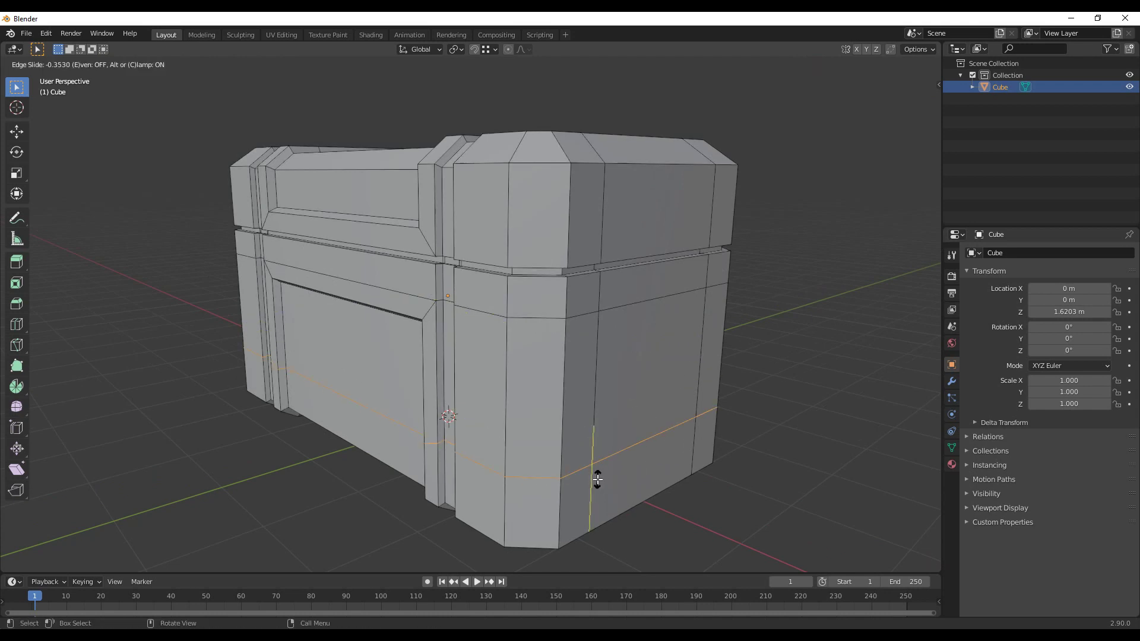
click(615, 510)
middle_drag(615, 511, 628, 500)
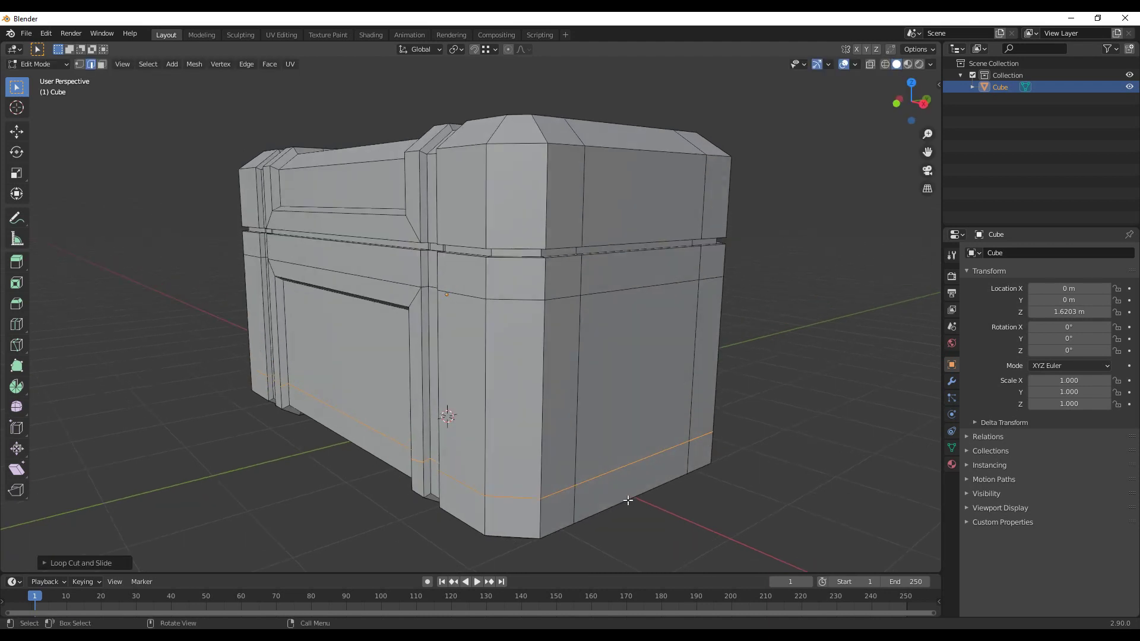
- Add a centred loop across the end and select the panel faces on both ends
key(ctrl+r)
click(585, 396)
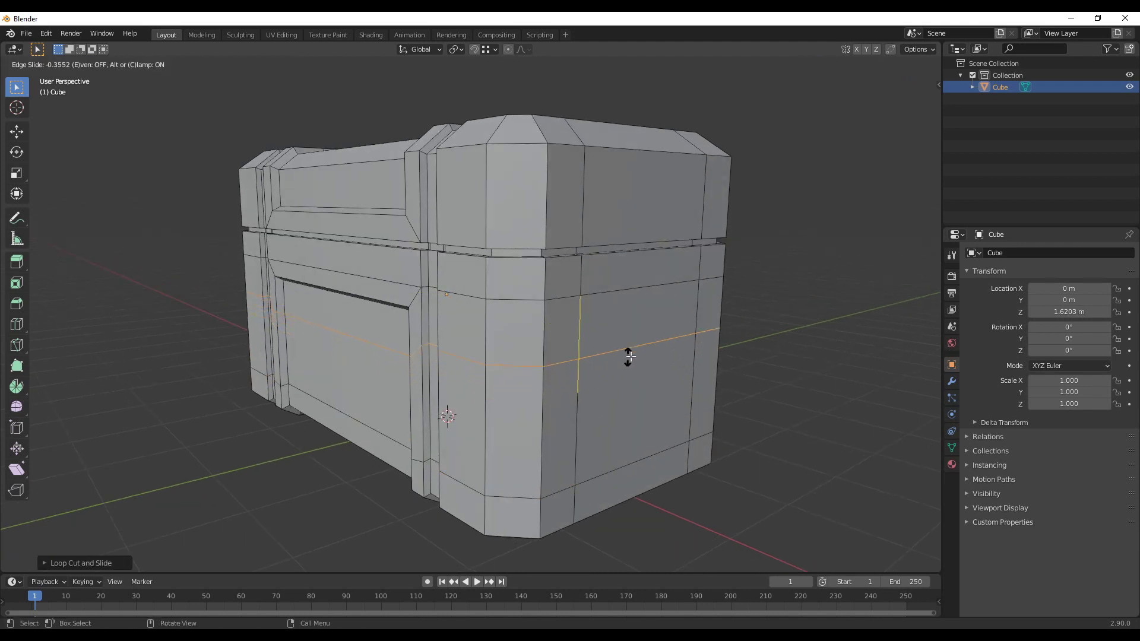
right_click(670, 358)
key(3)
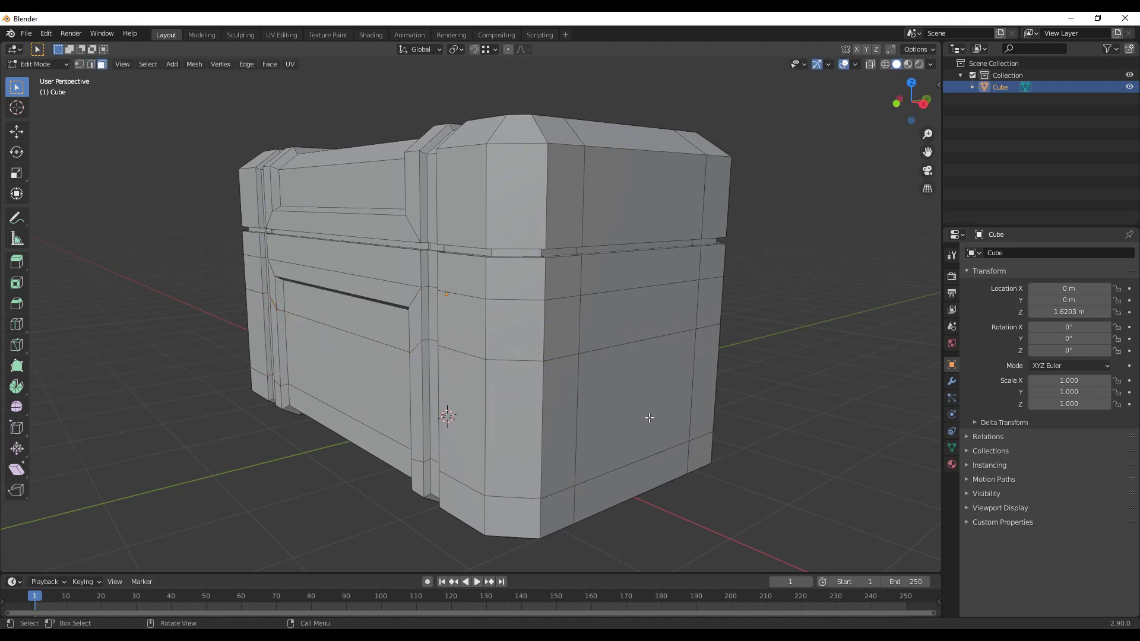
click(644, 413)
middle_drag(390, 415, 612, 397)
click(402, 403)
- Inset the end panel faces and flatten them vertically with a Z scale
key(i)
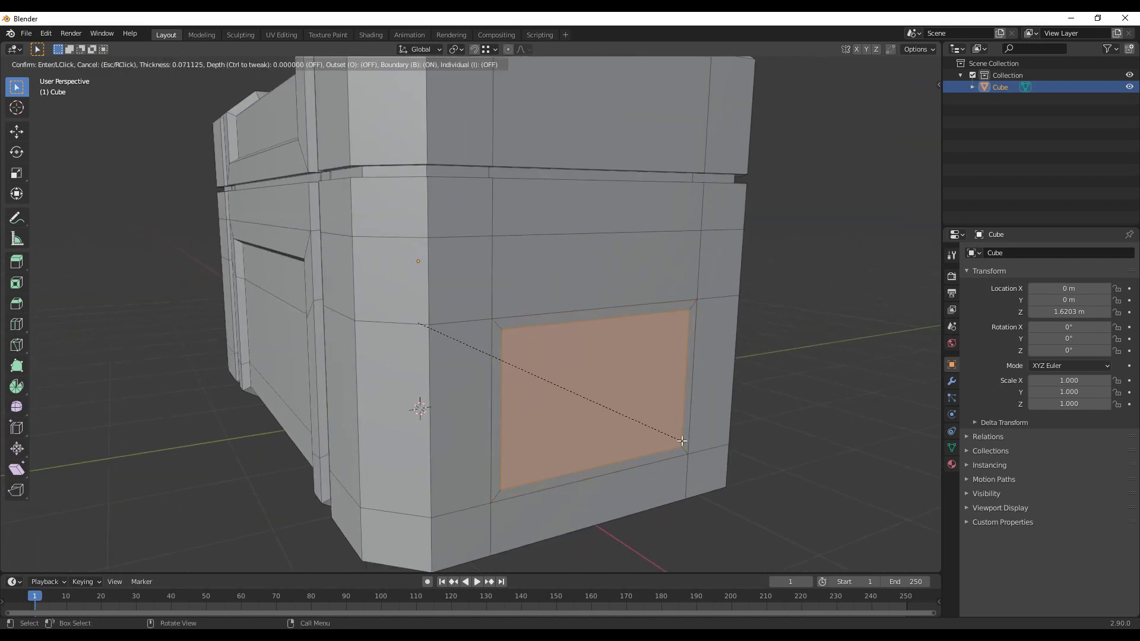
click(691, 454)
middle_drag(692, 453, 634, 457)
key(s)
key(z)
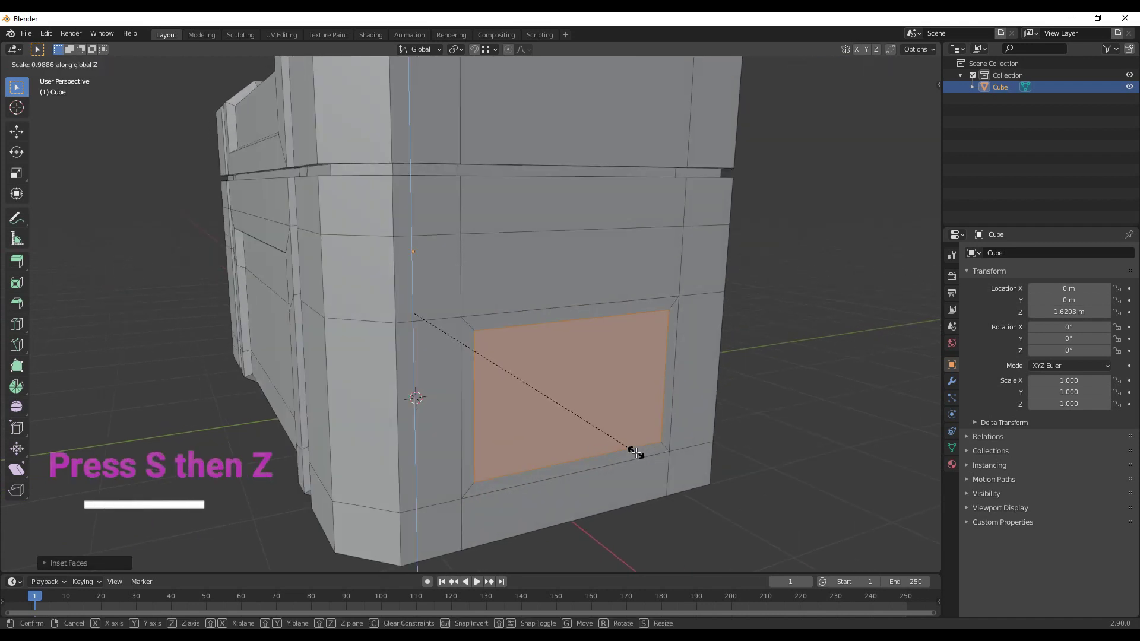
click(649, 353)
- Inset the end panels again about 0.054 m, sunk roughly 0.02 m, then deselect
middle_drag(649, 354, 667, 437)
key(i)
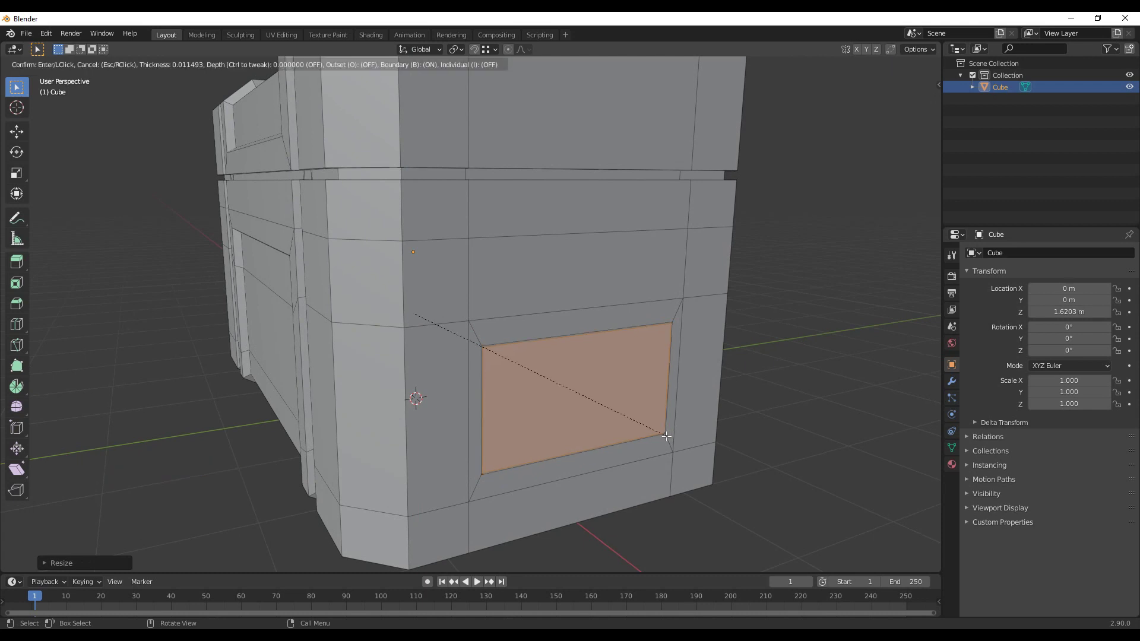
key(ctrl)
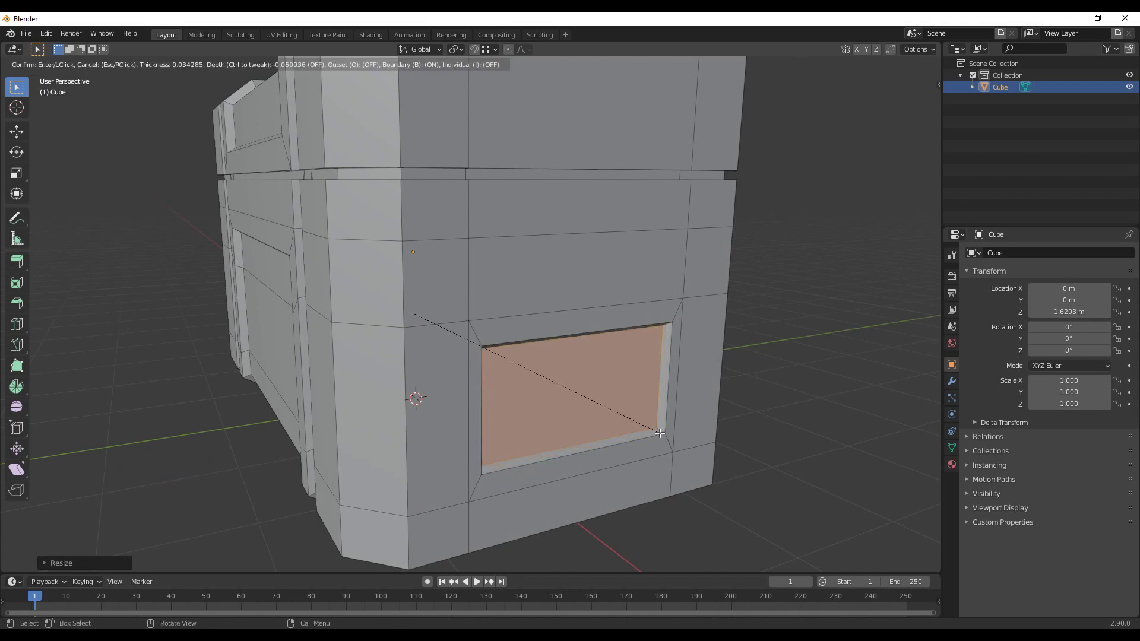
key(ctrl)
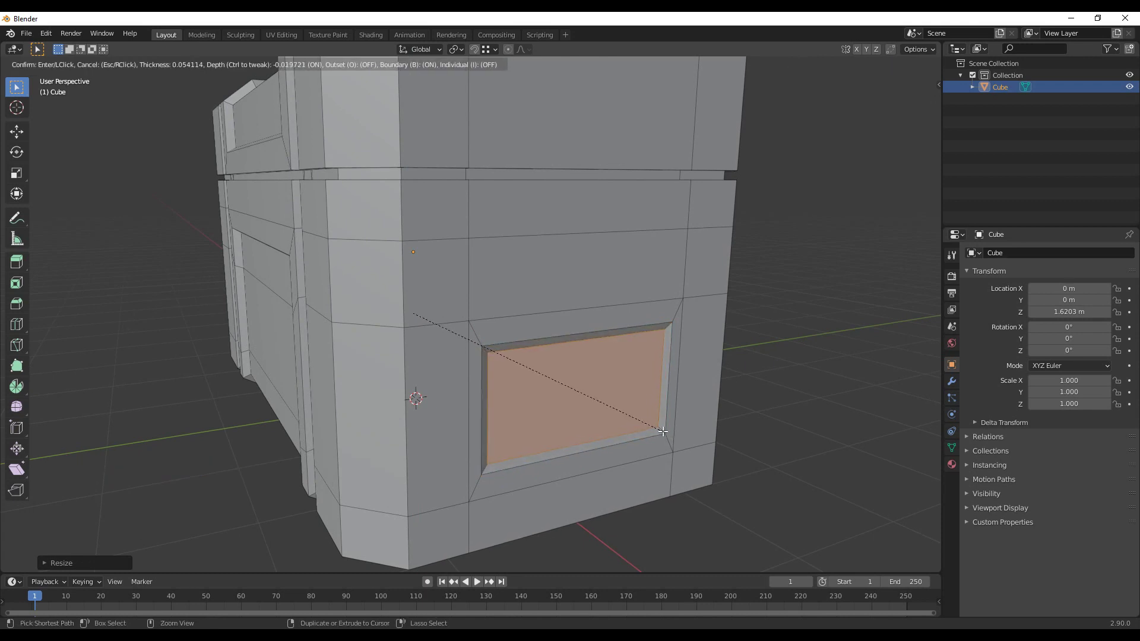
click(659, 426)
scroll(656, 425, down, 4)
key(alt+a)
middle_drag(657, 425, 330, 239)
scroll(602, 409, up, 2)
- Bring the crate front into view and pick the lid seam edge in Edge select mode
middle_drag(411, 303, 644, 319)
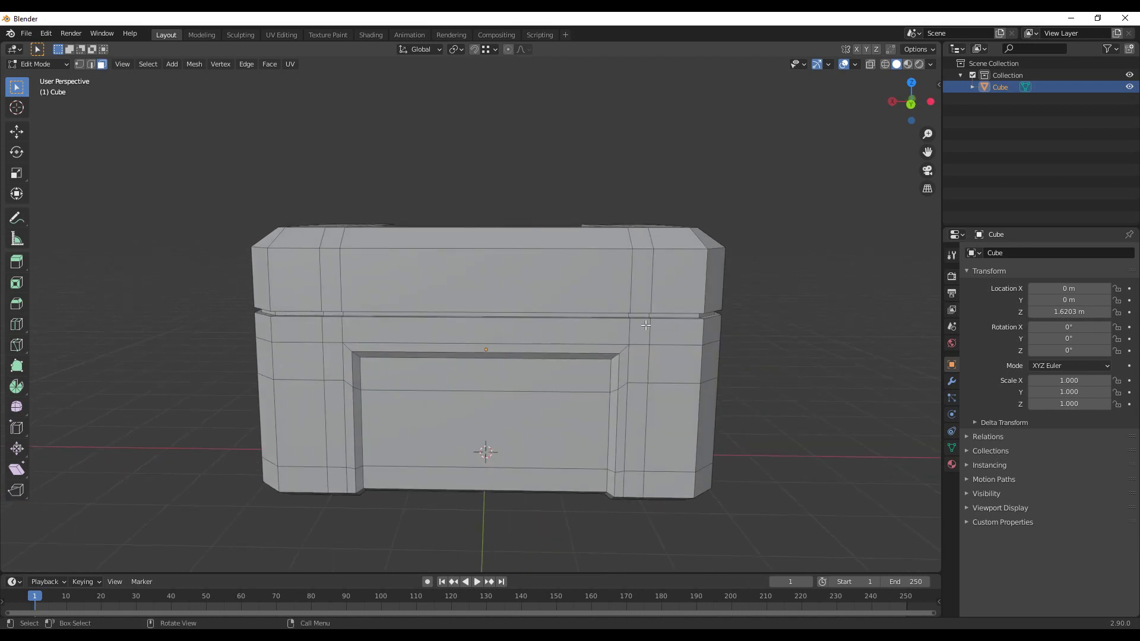
scroll(653, 418, up, 4)
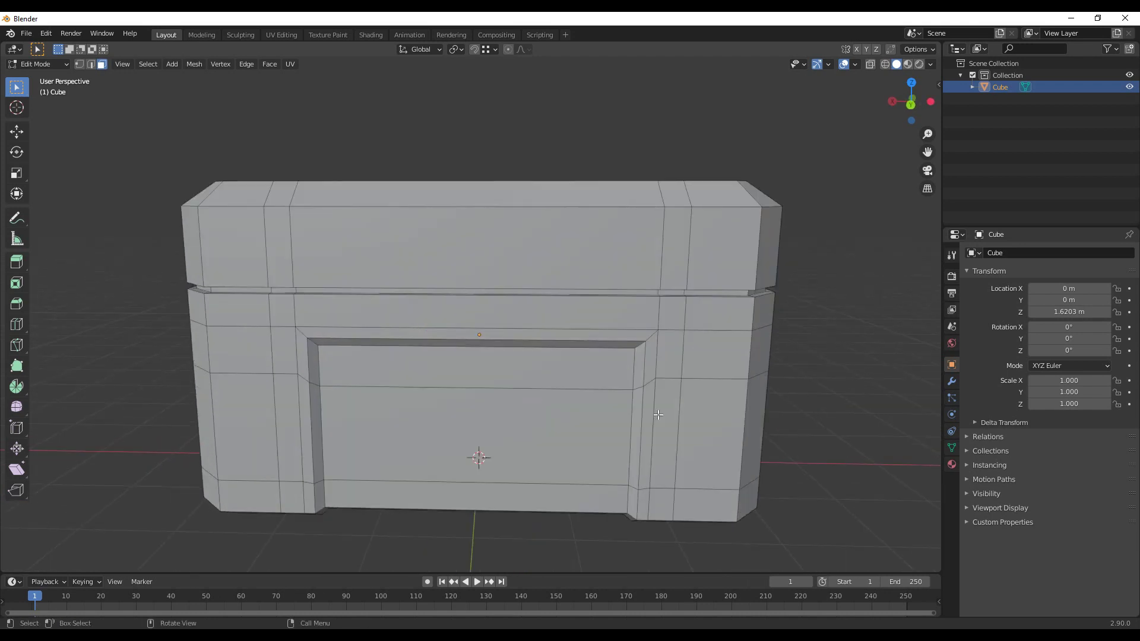
middle_drag(653, 419, 559, 467)
middle_drag(476, 453, 467, 456)
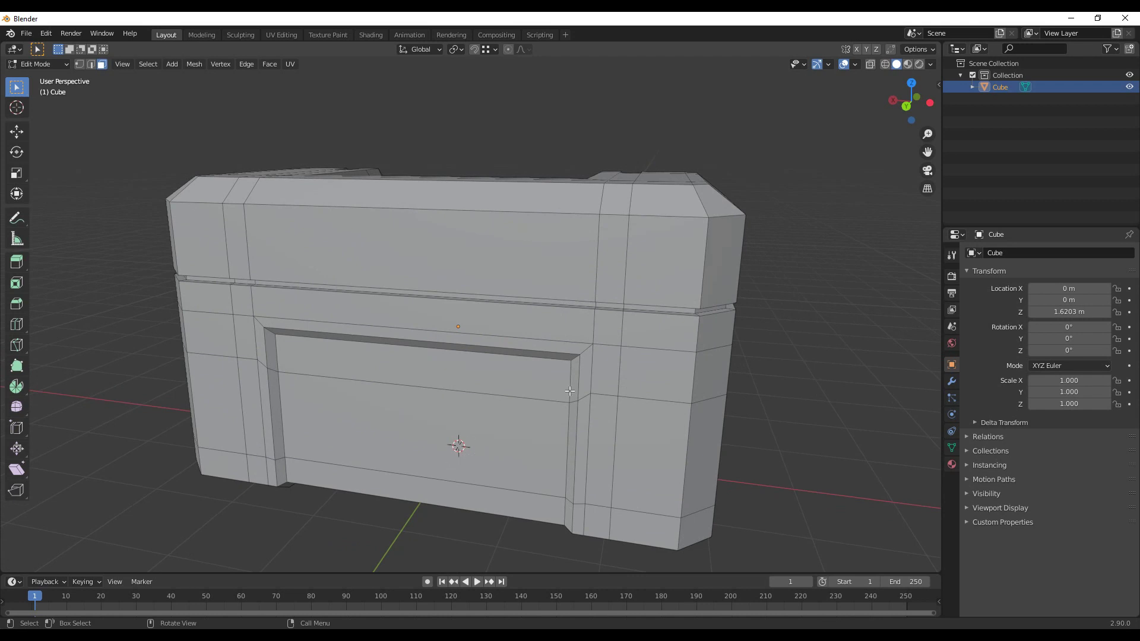
shift+middle_drag(614, 312, 570, 335)
scroll(616, 322, up, 2)
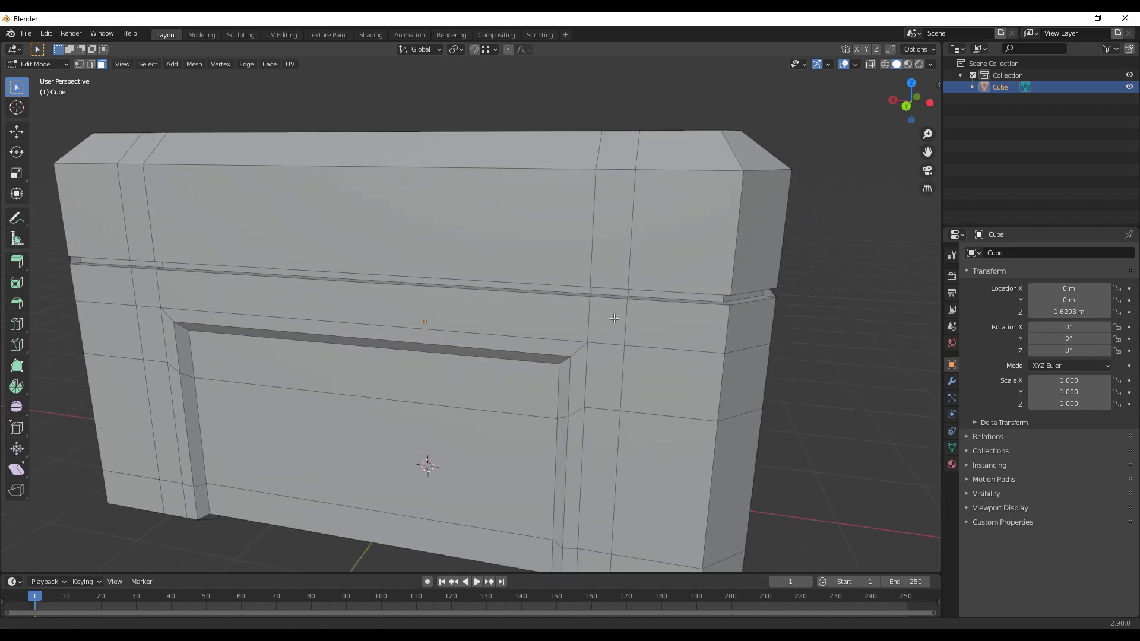
key(2)
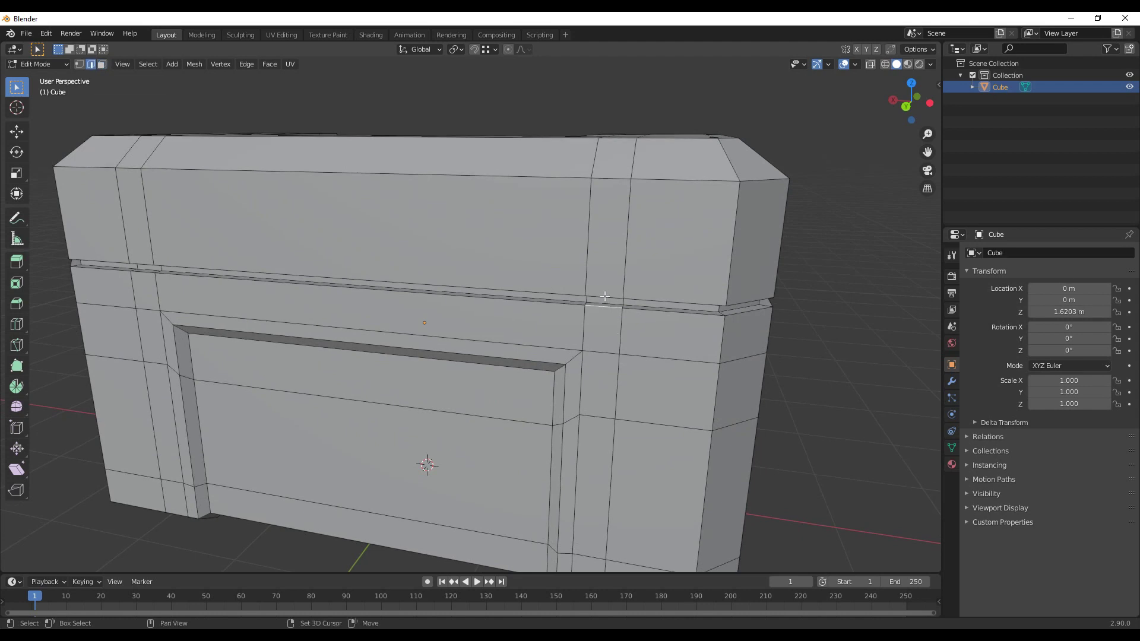
scroll(616, 347, down, 3)
scroll(616, 348, up, 6)
scroll(596, 350, down, 3)
middle_drag(596, 350, 592, 344)
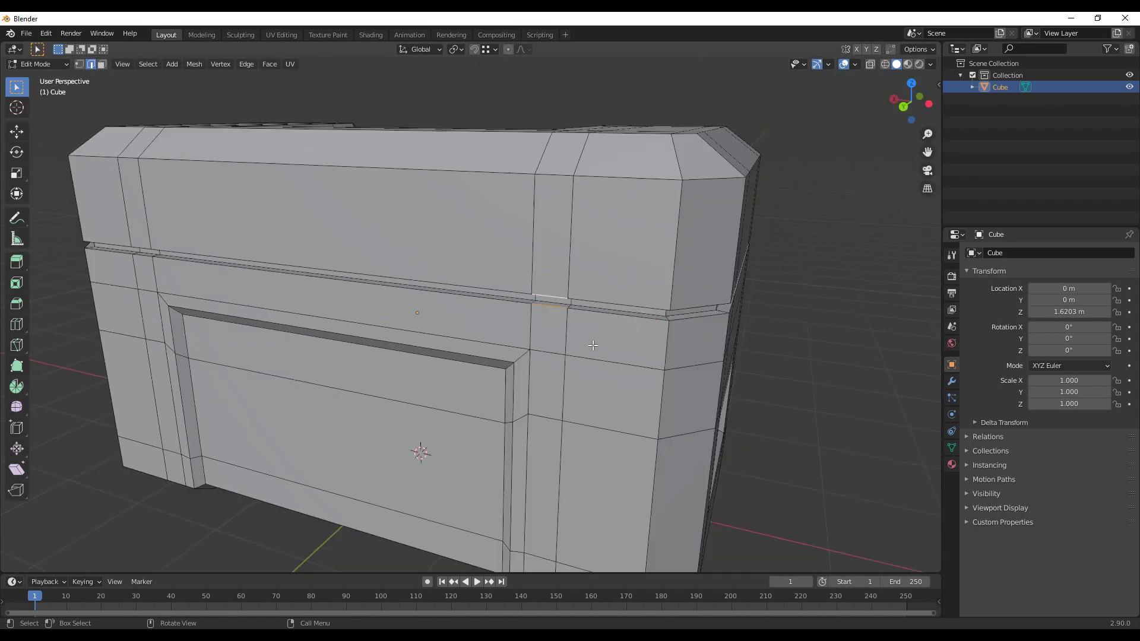
- Snap the 3D cursor to the seam edge, then return to Object Mode with nothing selected
key(shift+s)
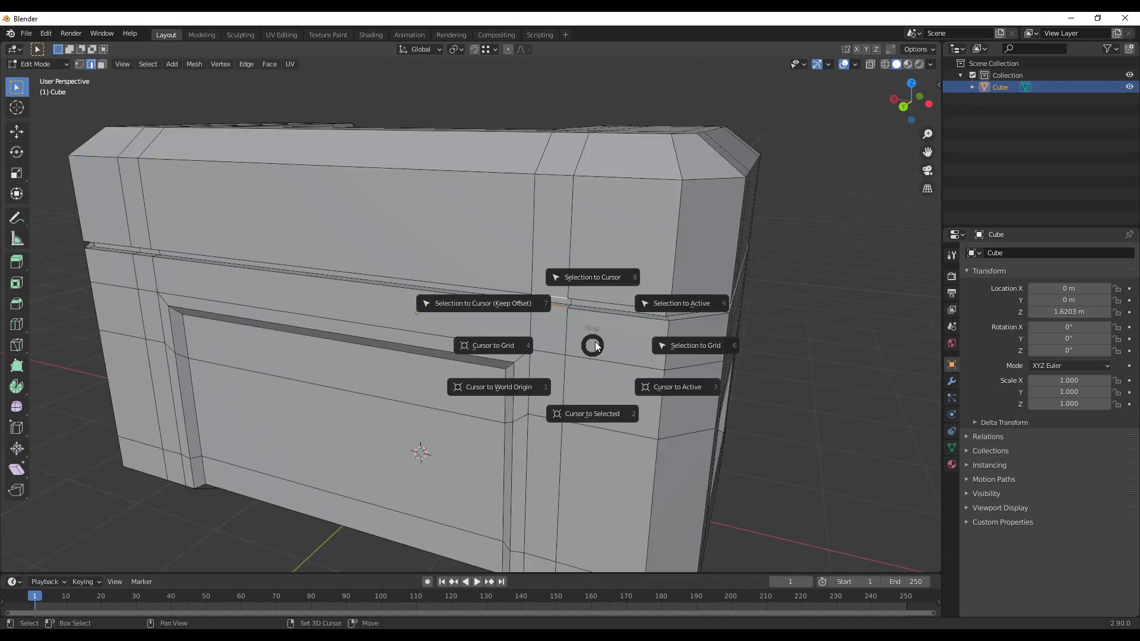
click(596, 415)
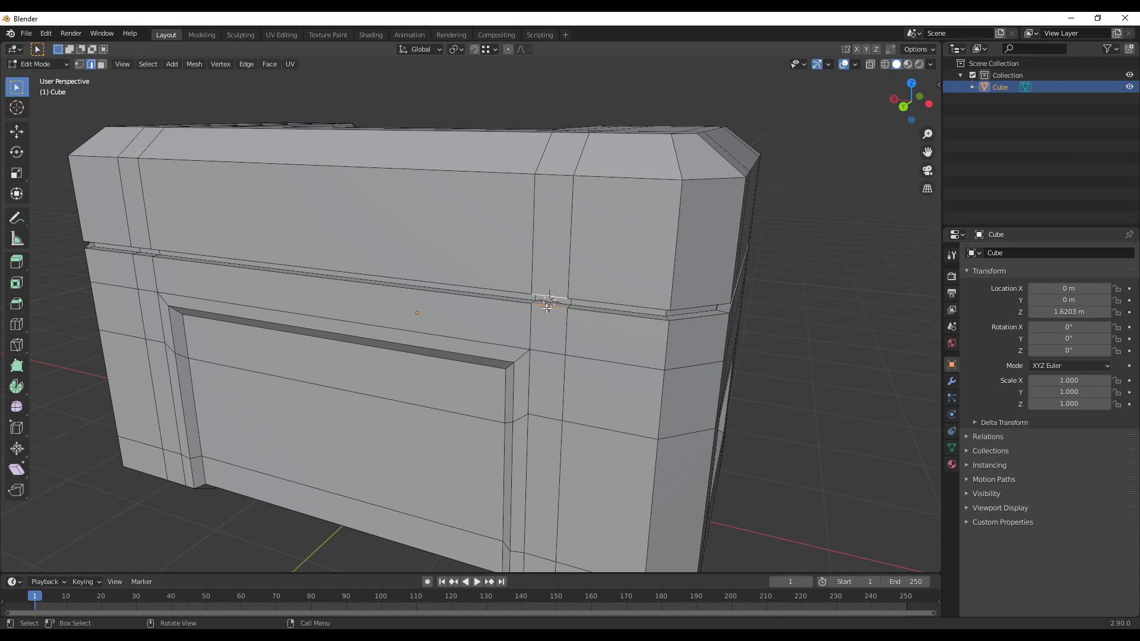
middle_drag(546, 308, 538, 321)
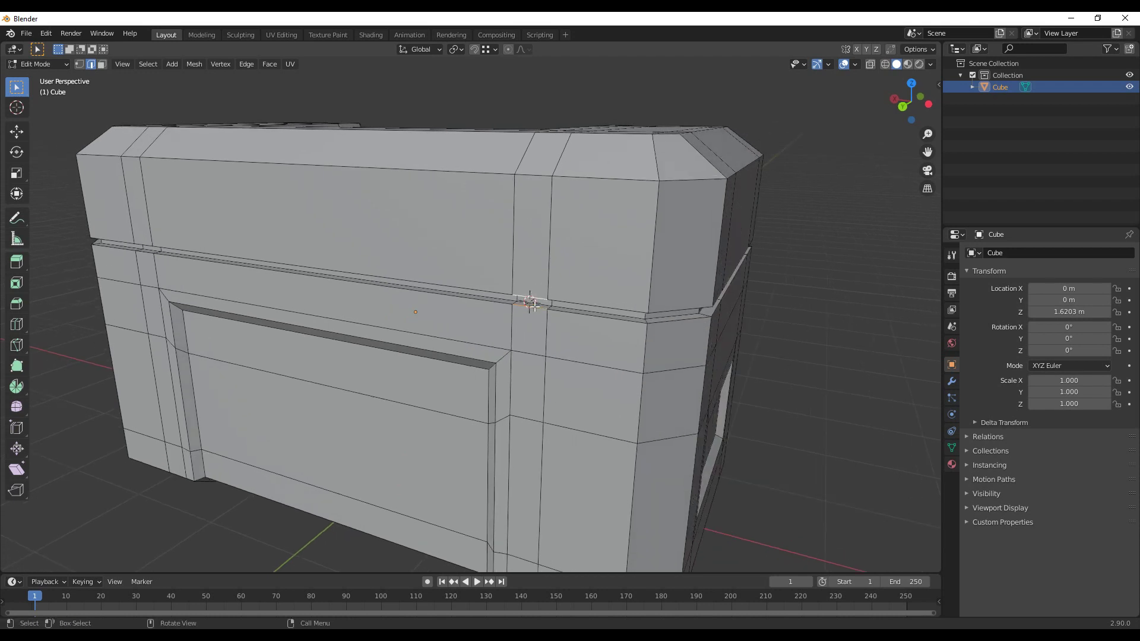
middle_drag(762, 439, 635, 417)
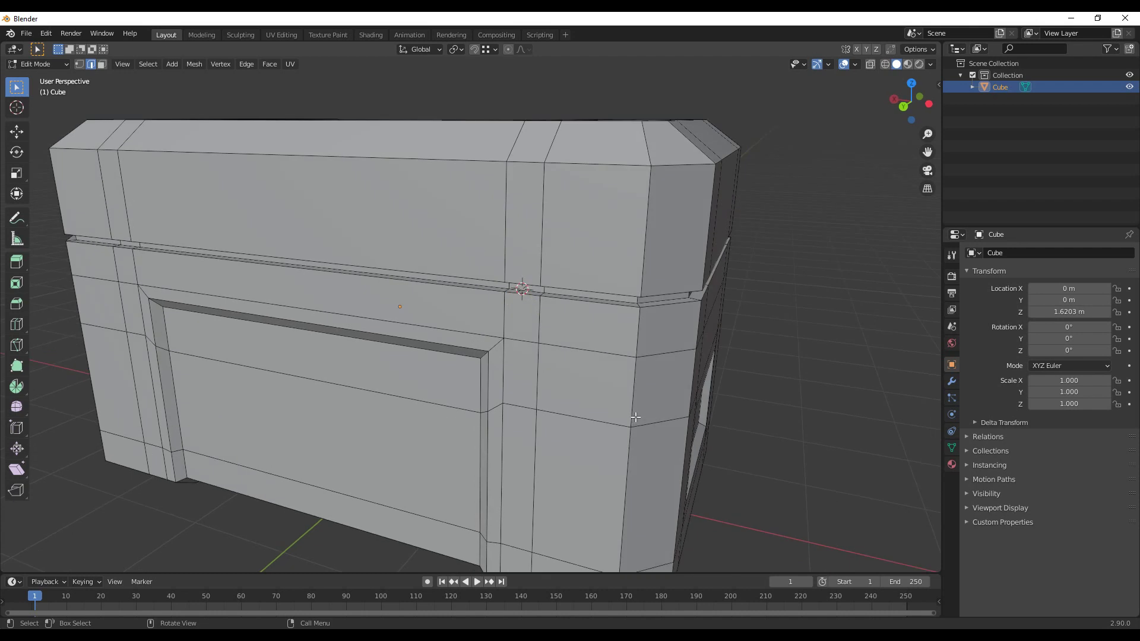
key(Tab)
click(750, 398)
middle_drag(749, 398, 733, 387)
- Add a mesh cylinder at the 3D cursor
key(shift+a)
mouse_move(746, 383)
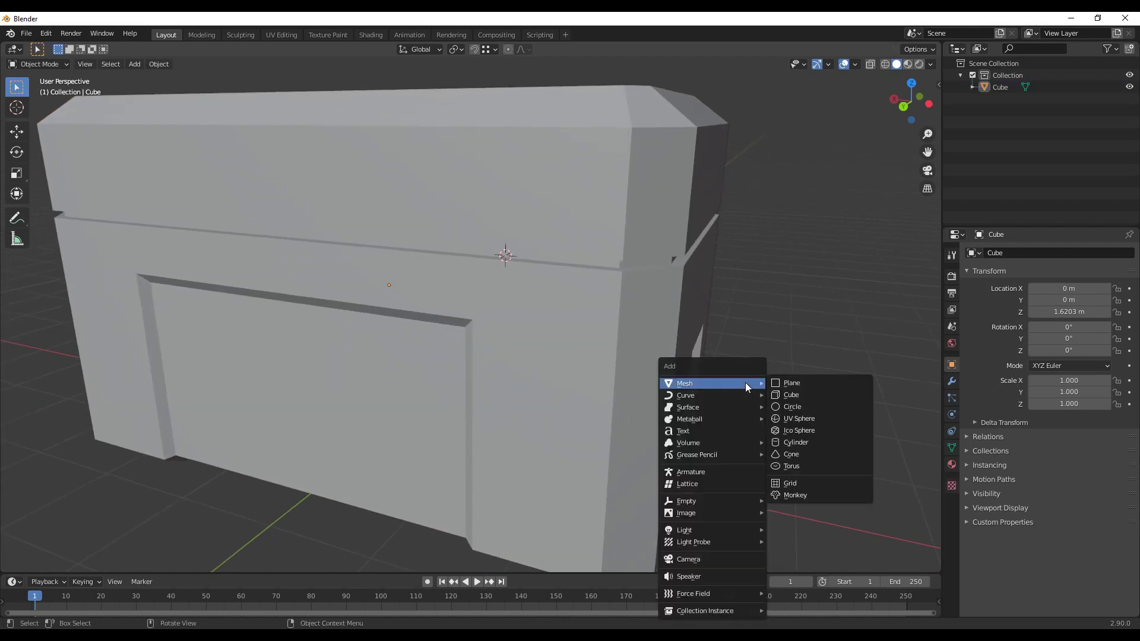
click(796, 443)
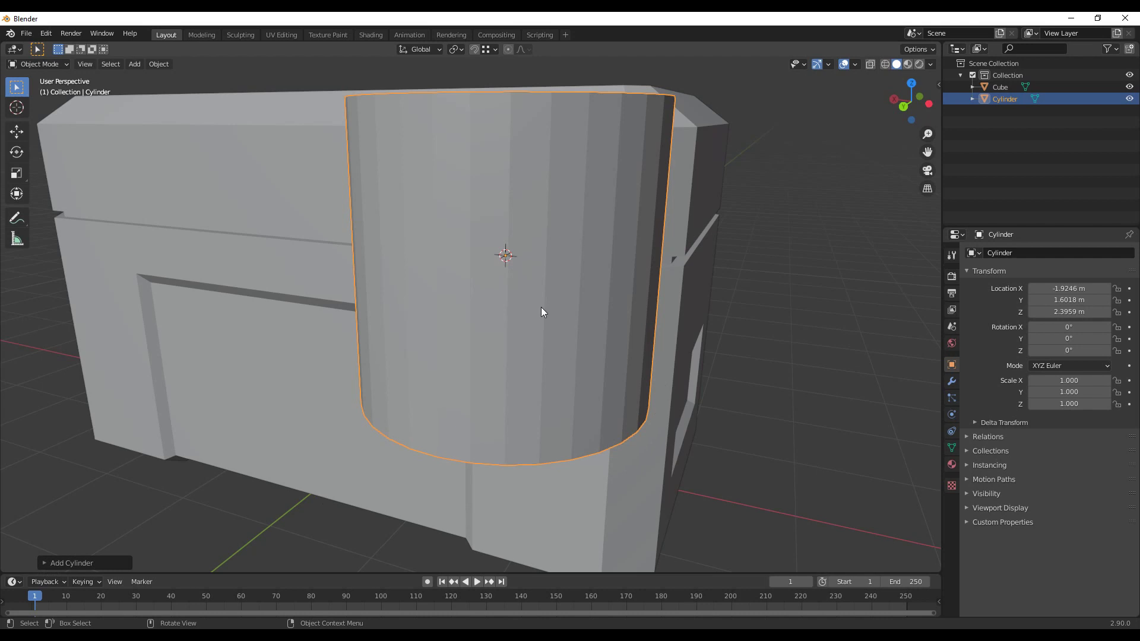
- Set the cylinder's Vertices to 12 in the Add Cylinder panel and keep only it selected
click(46, 562)
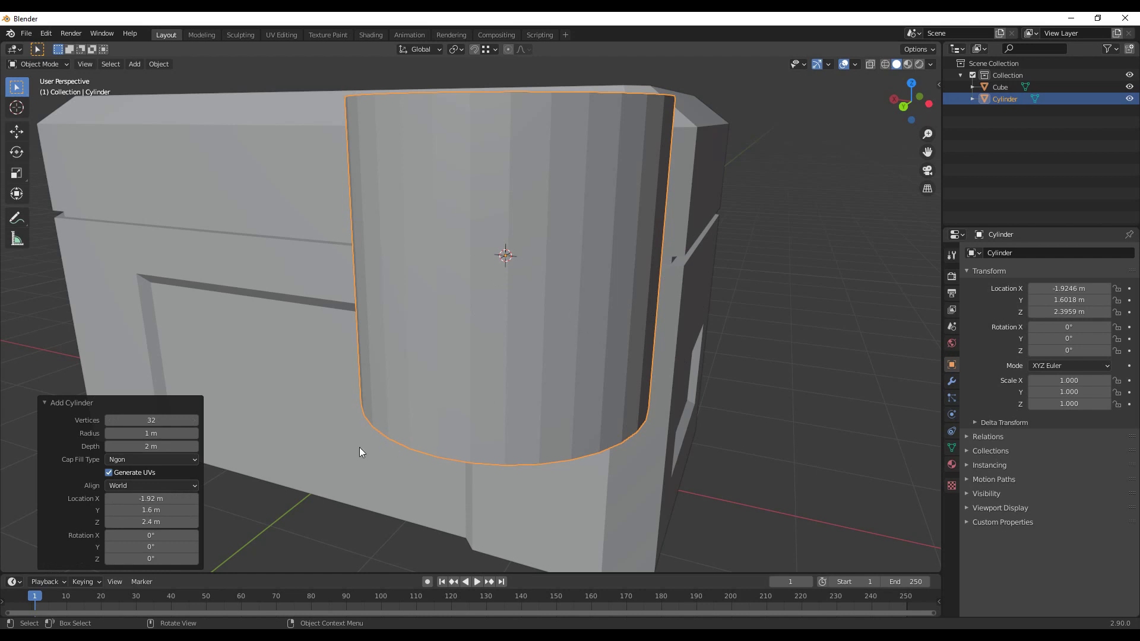
click(166, 420)
key(Return)
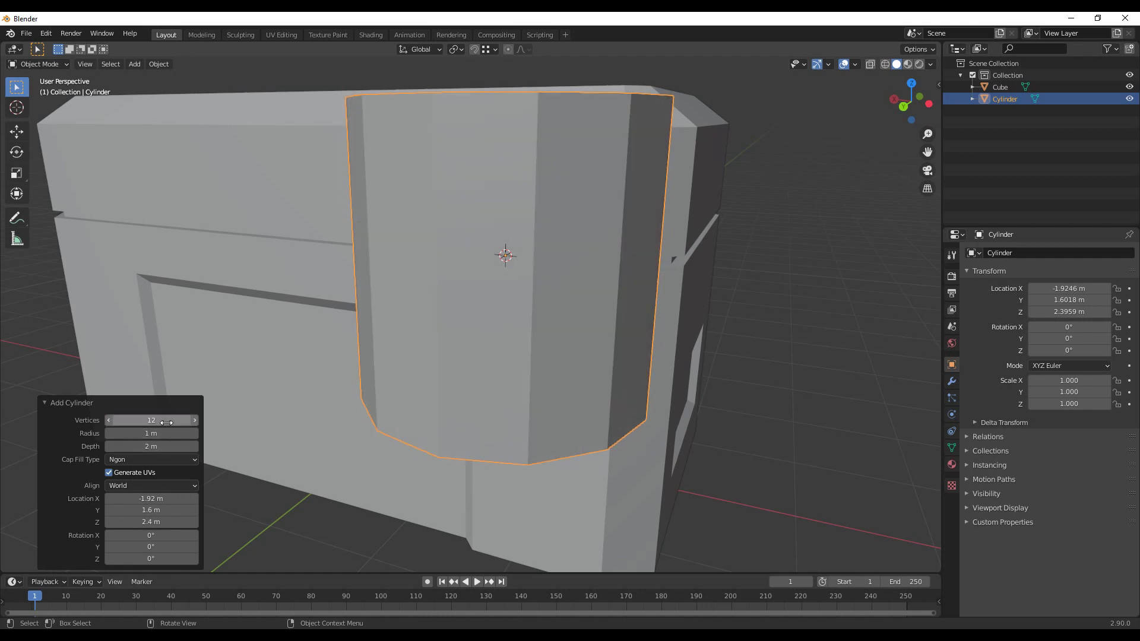
key(a)
click(565, 365)
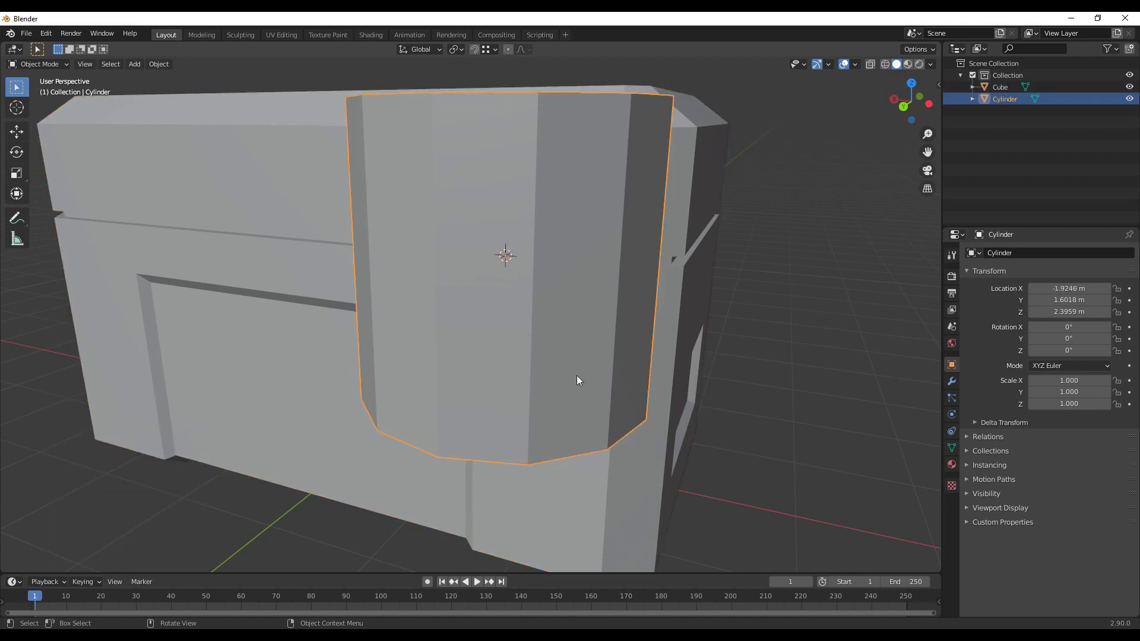
key(s)
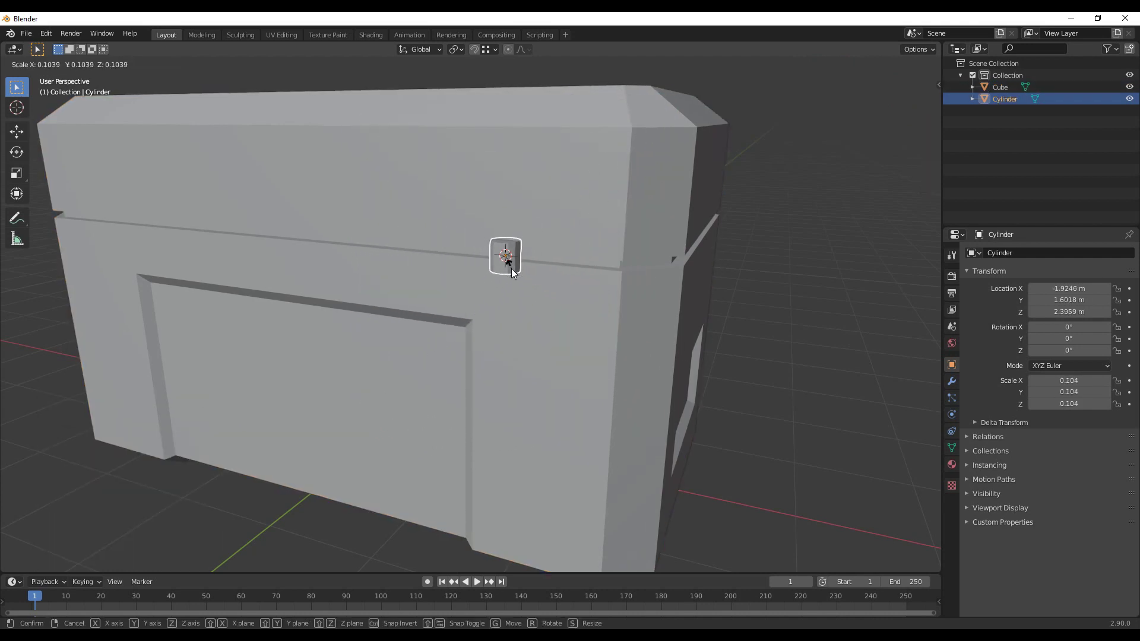
- Shrink the cylinder to 0.059 and rotate it 90° about Y
click(509, 263)
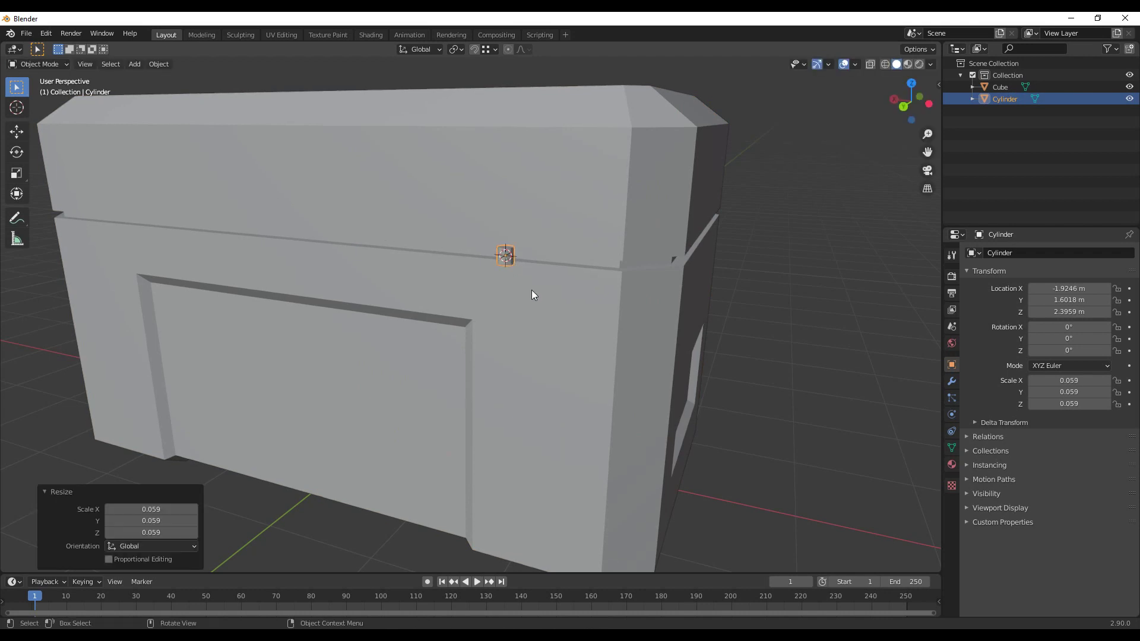
shift+middle_drag(532, 289, 533, 358)
scroll(546, 344, up, 6)
scroll(545, 334, down, 3)
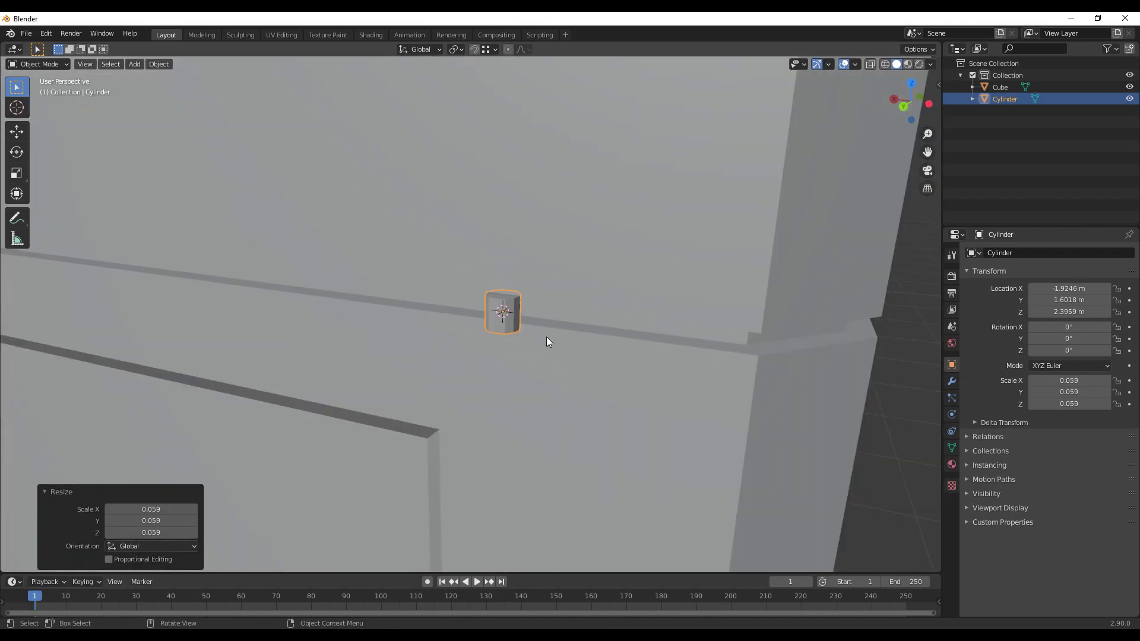
key(r)
key(y)
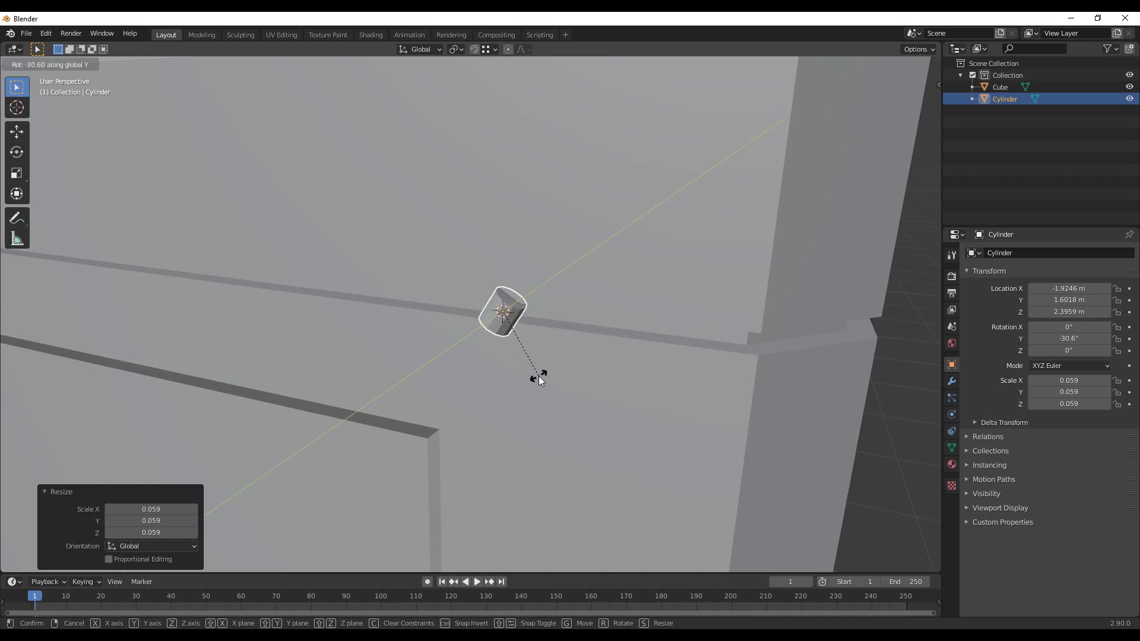
text(90)
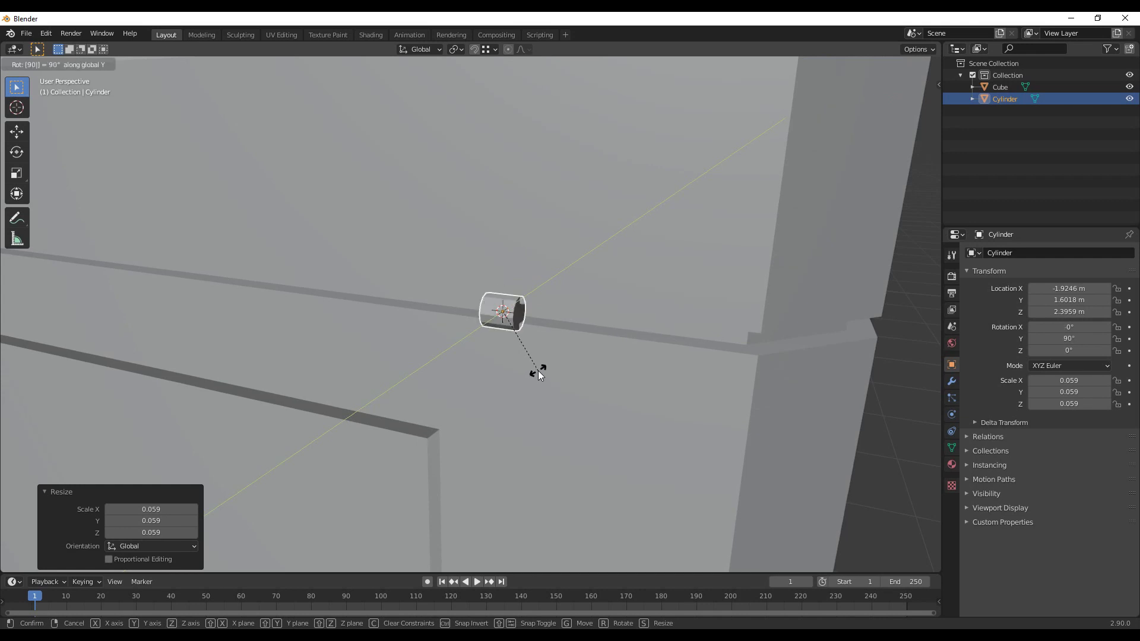
key(Return)
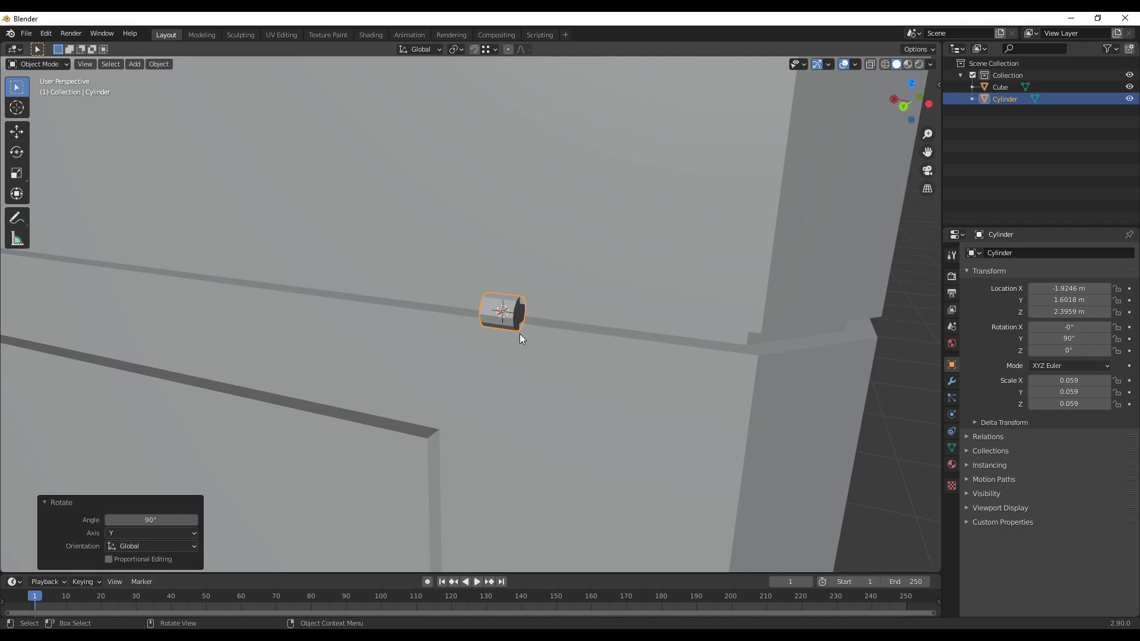
- Stretch the cylinder along X into a longer pin
key(s)
key(x)
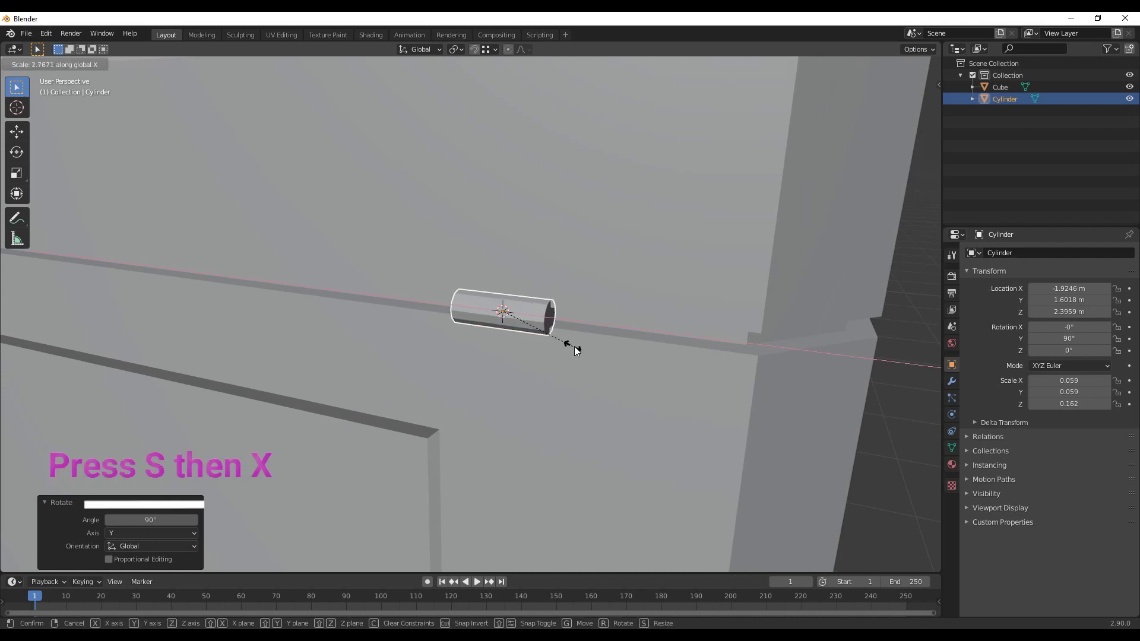
click(640, 370)
scroll(639, 371, down, 6)
middle_drag(633, 375, 565, 396)
scroll(582, 397, up, 3)
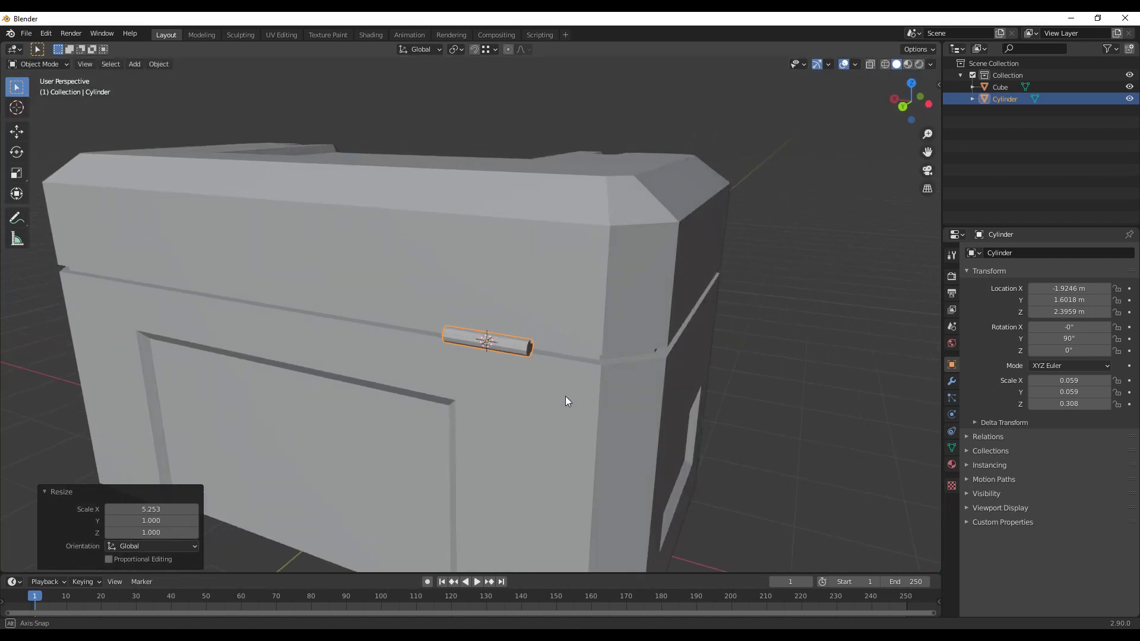
scroll(565, 396, up, 2)
- Shrink the pin uniformly to about 0.037 × 0.037 × 0.192
key(s)
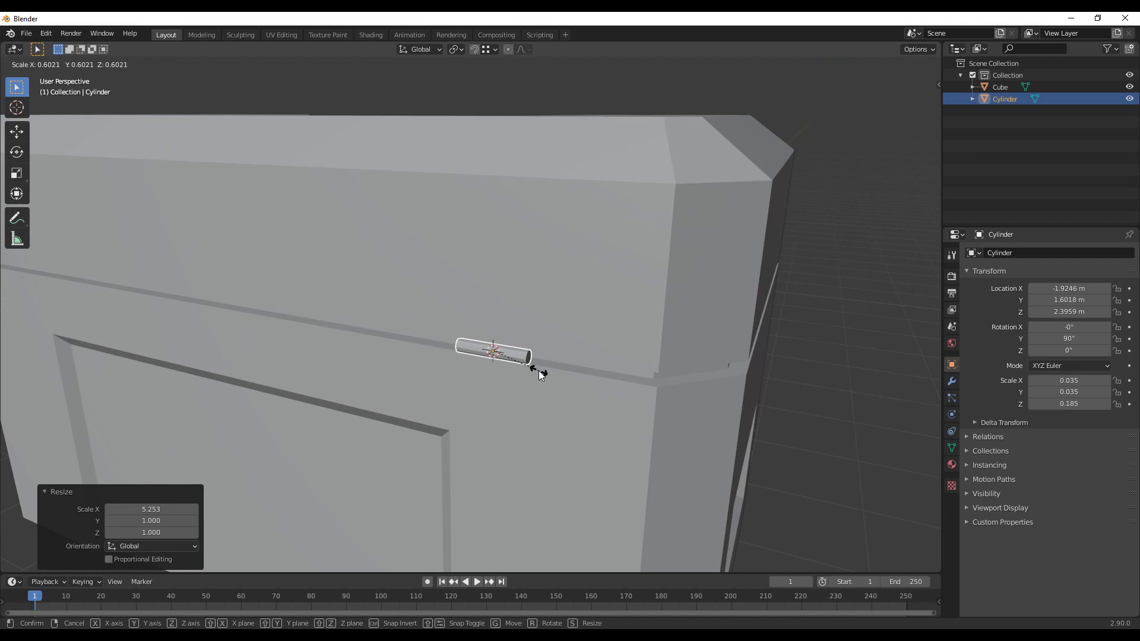
click(539, 371)
scroll(465, 346, down, 3)
scroll(468, 351, up, 4)
middle_drag(468, 351, 502, 350)
scroll(499, 350, up, 1)
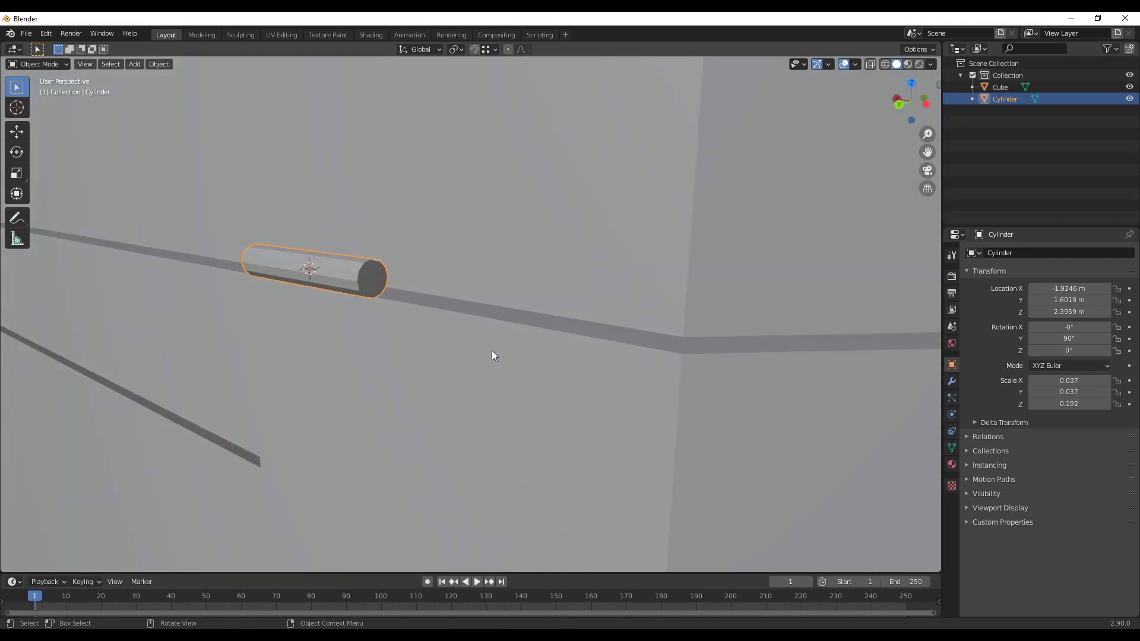
- Nudge the pin along Y onto the lid seam and deselect it
key(g)
key(y)
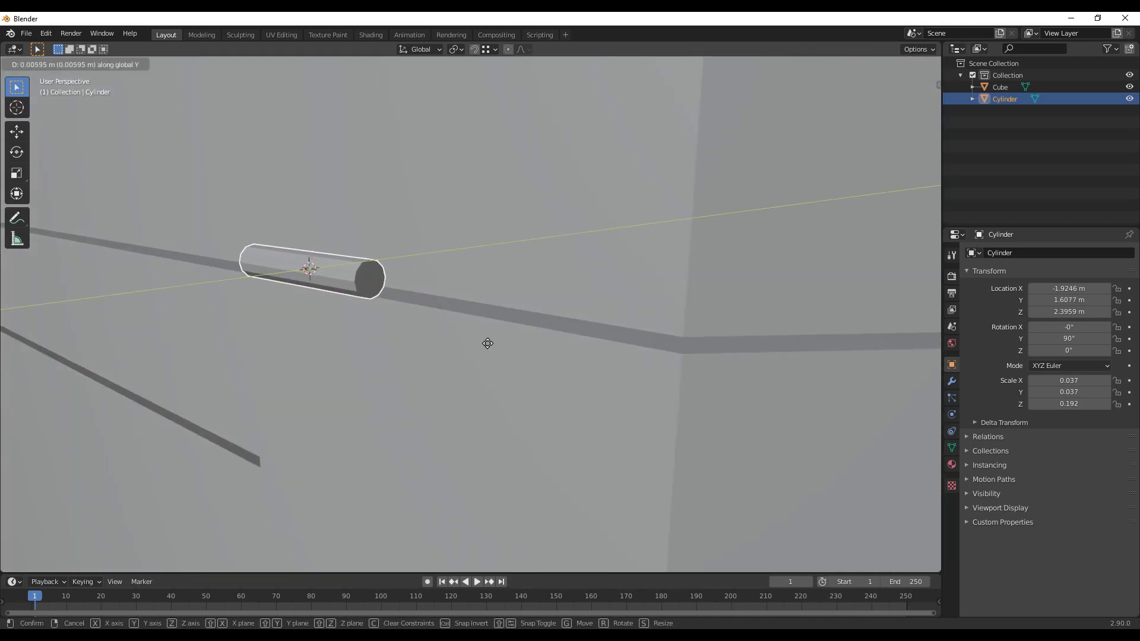
click(489, 343)
scroll(489, 343, down, 4)
scroll(489, 343, down, 1)
click(773, 401)
middle_drag(773, 401, 571, 404)
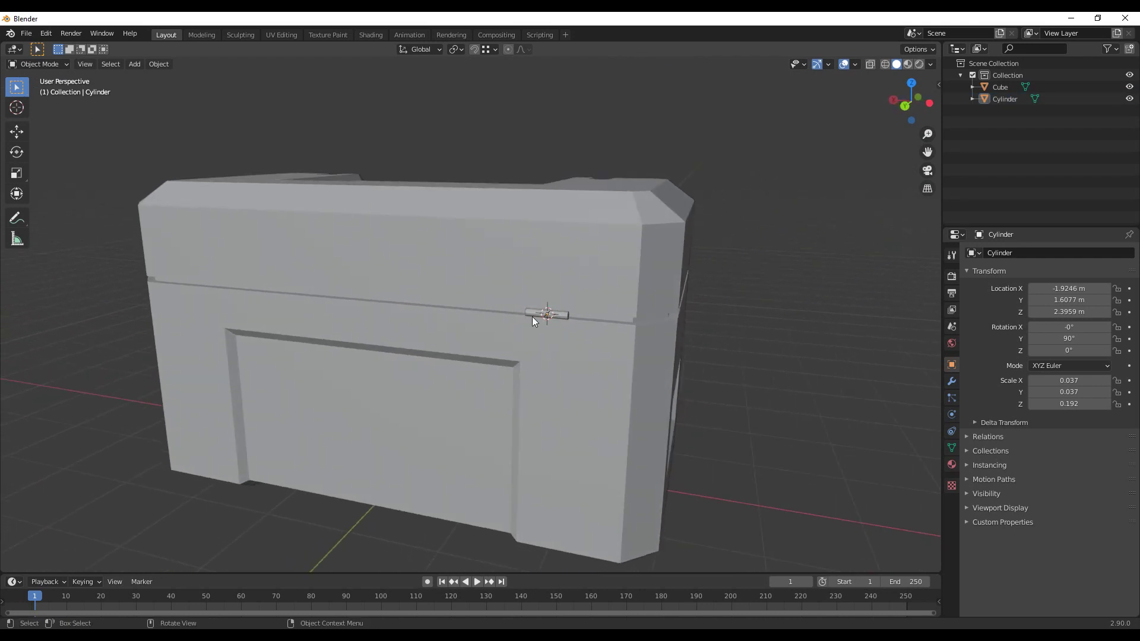
- Give the hinge cylinder a Mirror modifier on the X axis
click(564, 315)
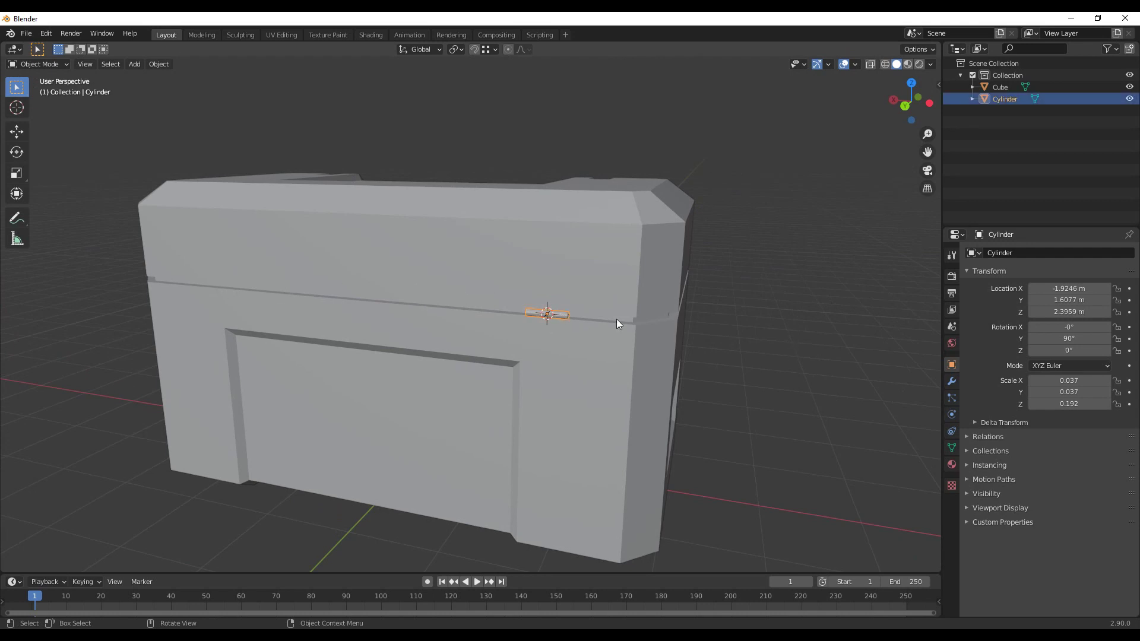
click(953, 382)
click(1002, 254)
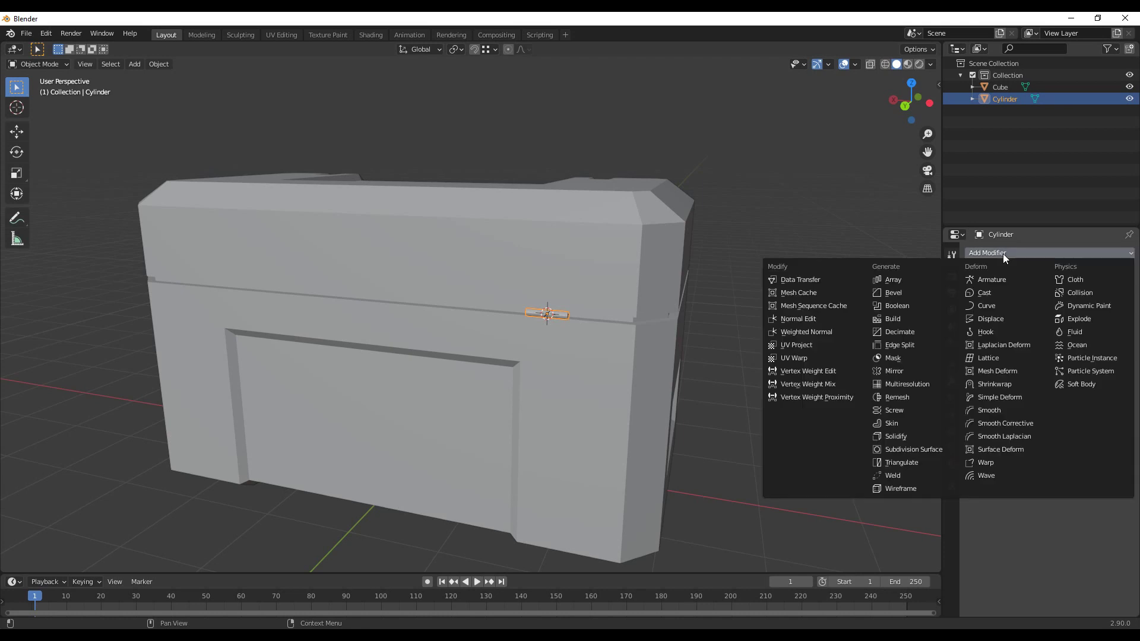
click(893, 372)
middle_drag(567, 390, 565, 383)
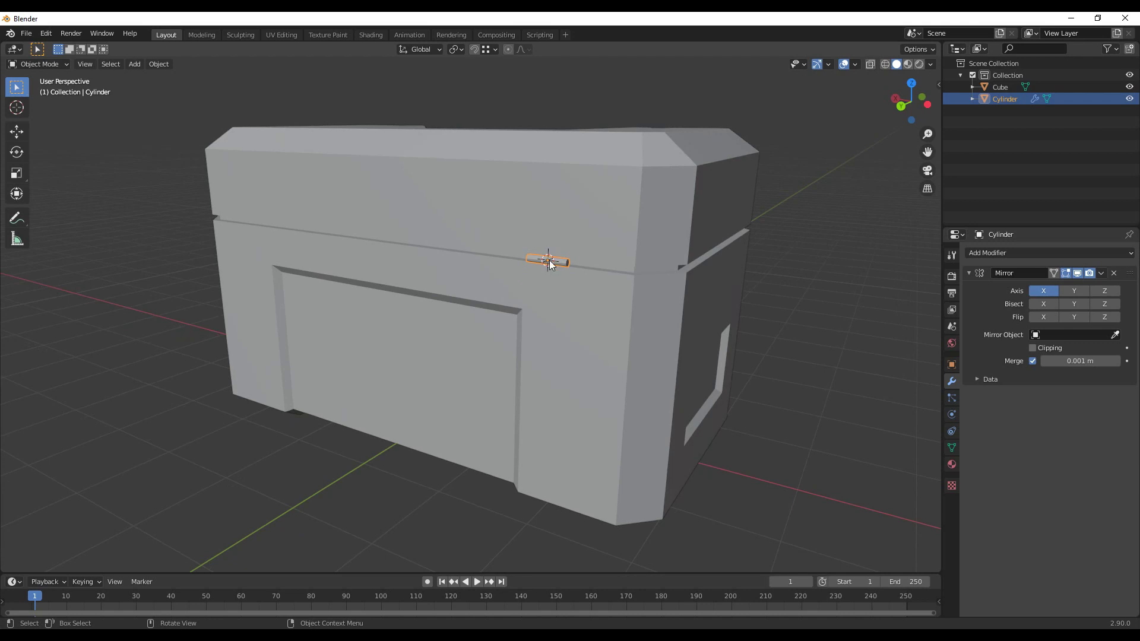
middle_drag(523, 356, 552, 265)
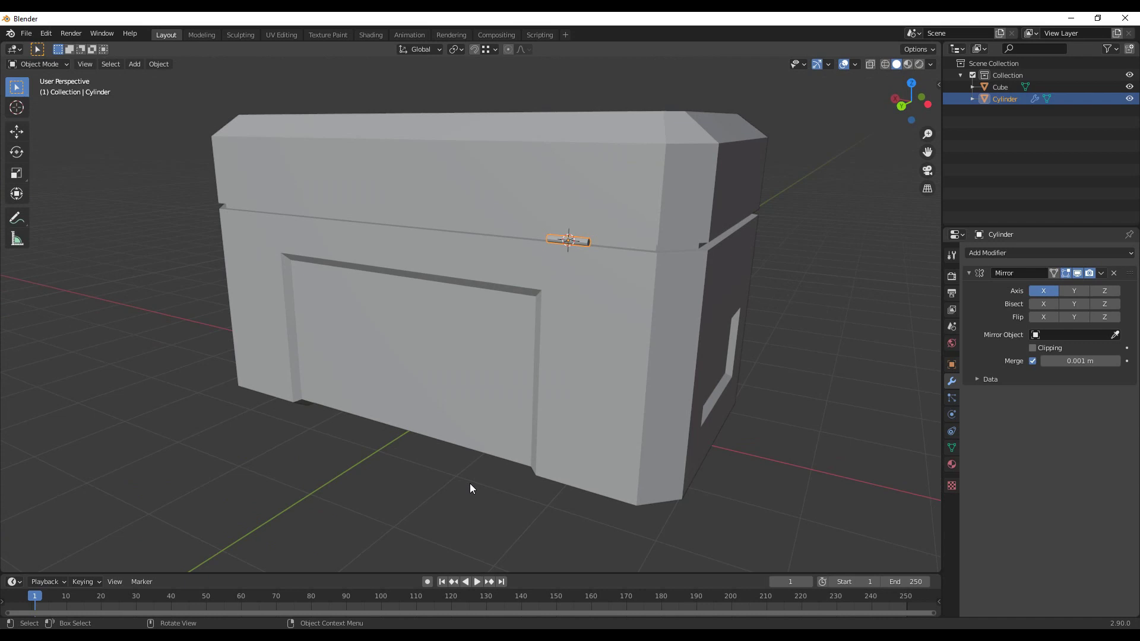
- Move the 3D cursor to the world origin and set the cylinder's origin to it
key(shift+s)
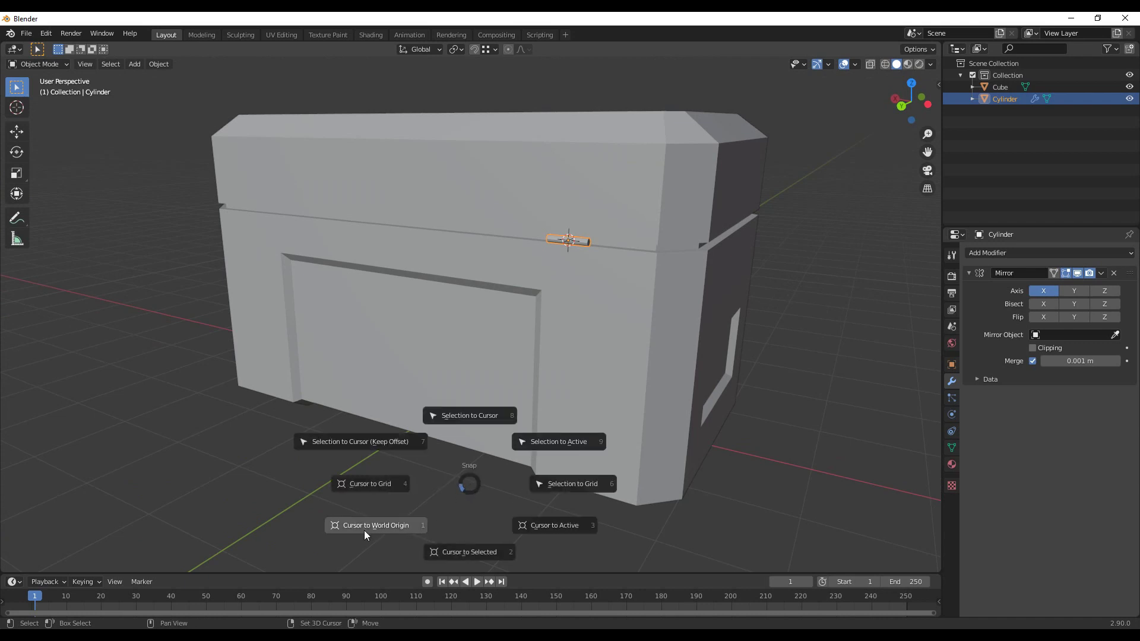
click(389, 530)
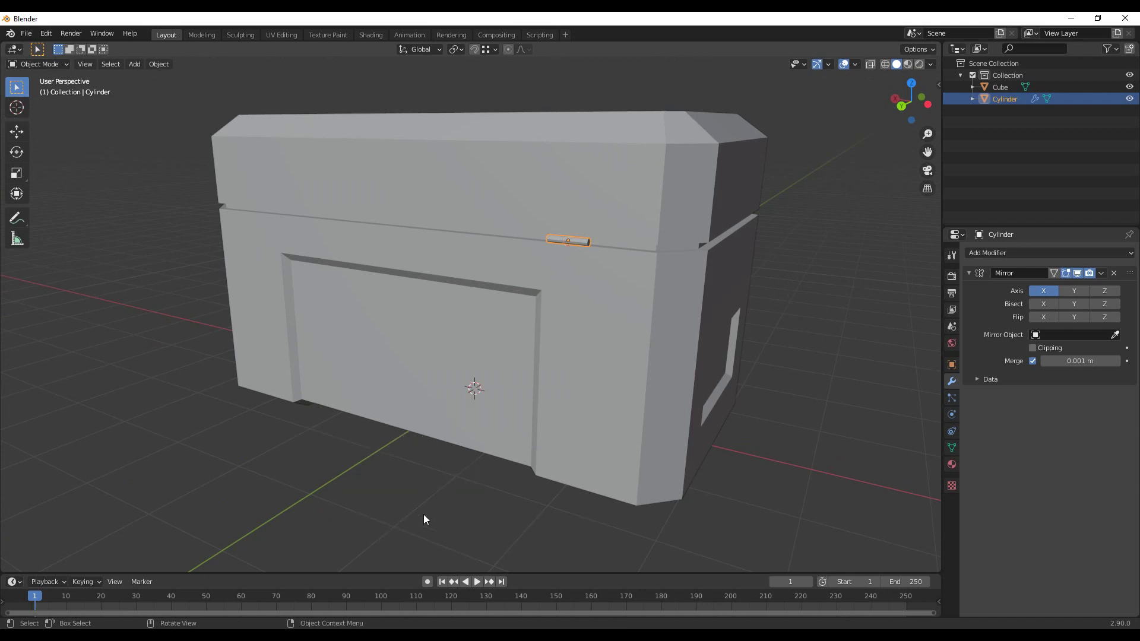
click(580, 243)
click(579, 241)
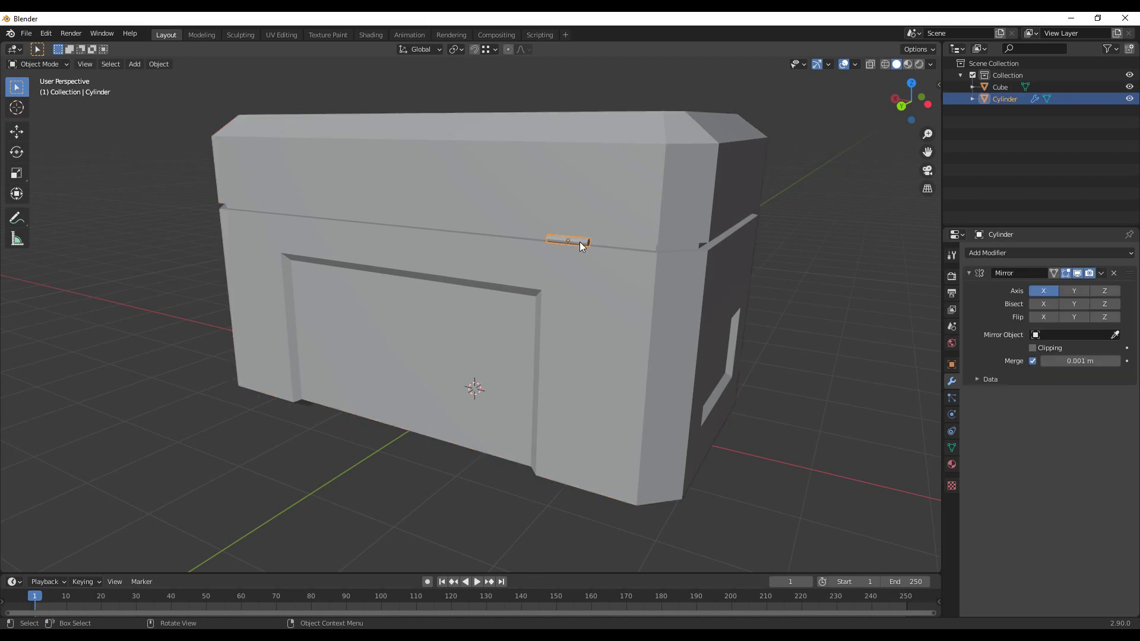
right_click(475, 474)
mouse_move(415, 451)
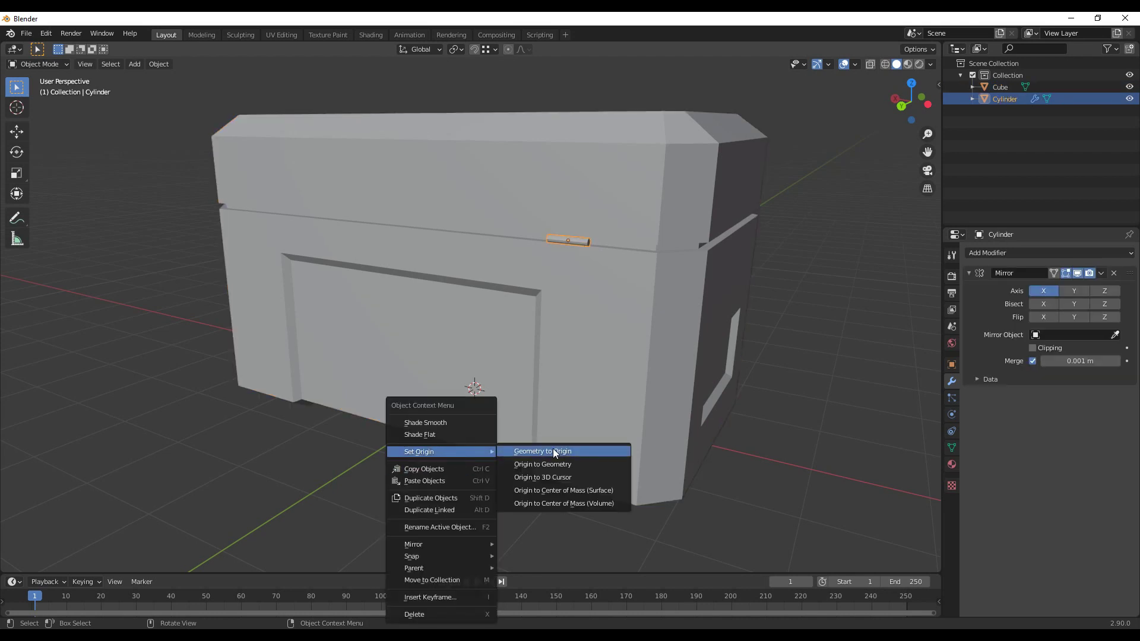
click(555, 475)
- Inspect the mirrored copy below the chest and reselect the cylinder
middle_drag(556, 476, 620, 458)
middle_drag(613, 341, 611, 409)
scroll(625, 329, down, 4)
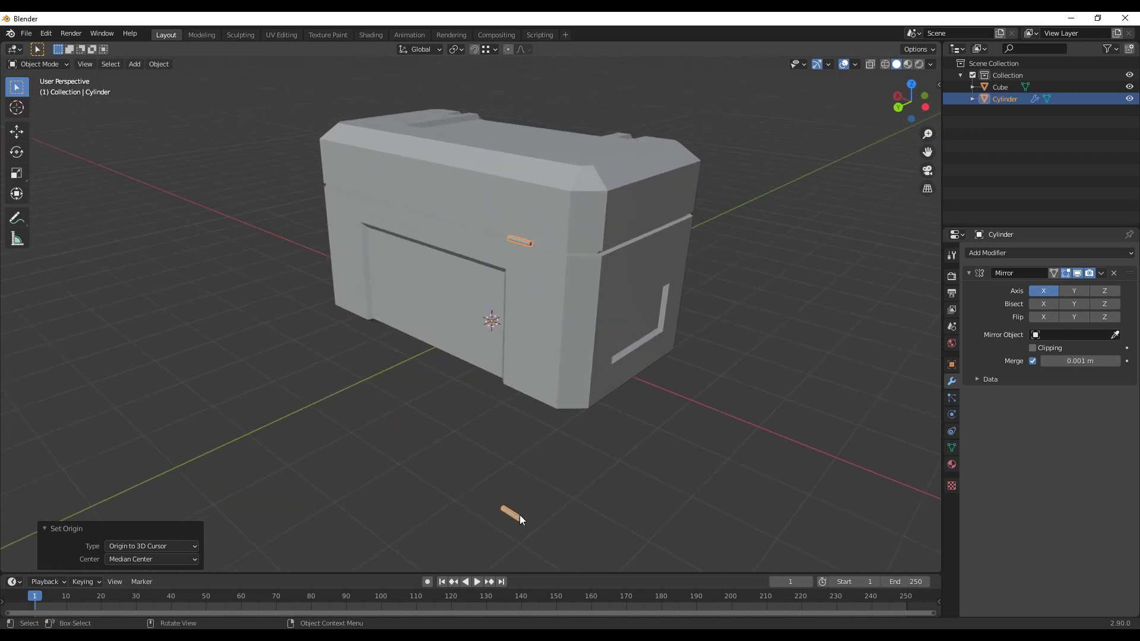
click(510, 423)
click(524, 244)
middle_drag(573, 463, 499, 430)
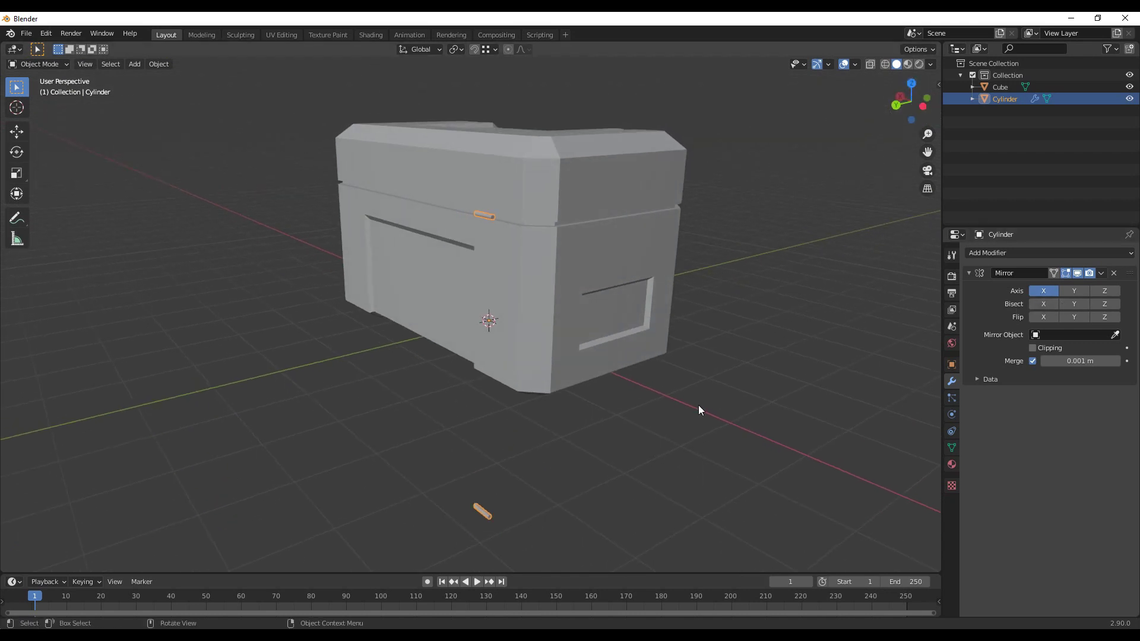
middle_drag(700, 406, 662, 423)
scroll(663, 425, up, 4)
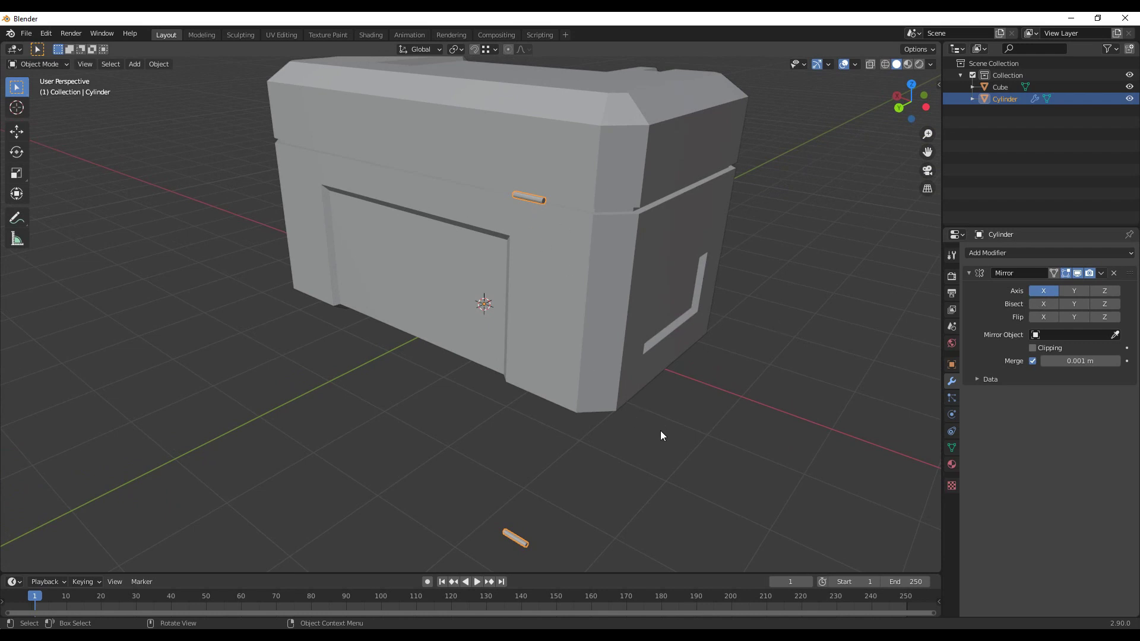
- Show the transform sidebar and apply the cylinder's rotation with Ctrl+A
key(n)
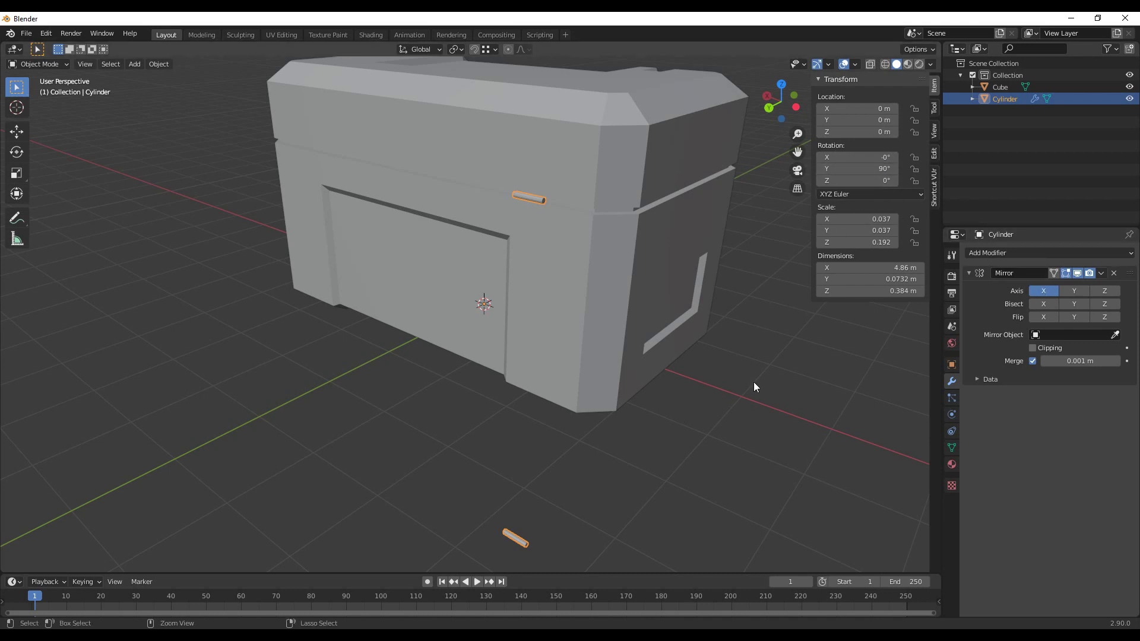
key(ctrl+a)
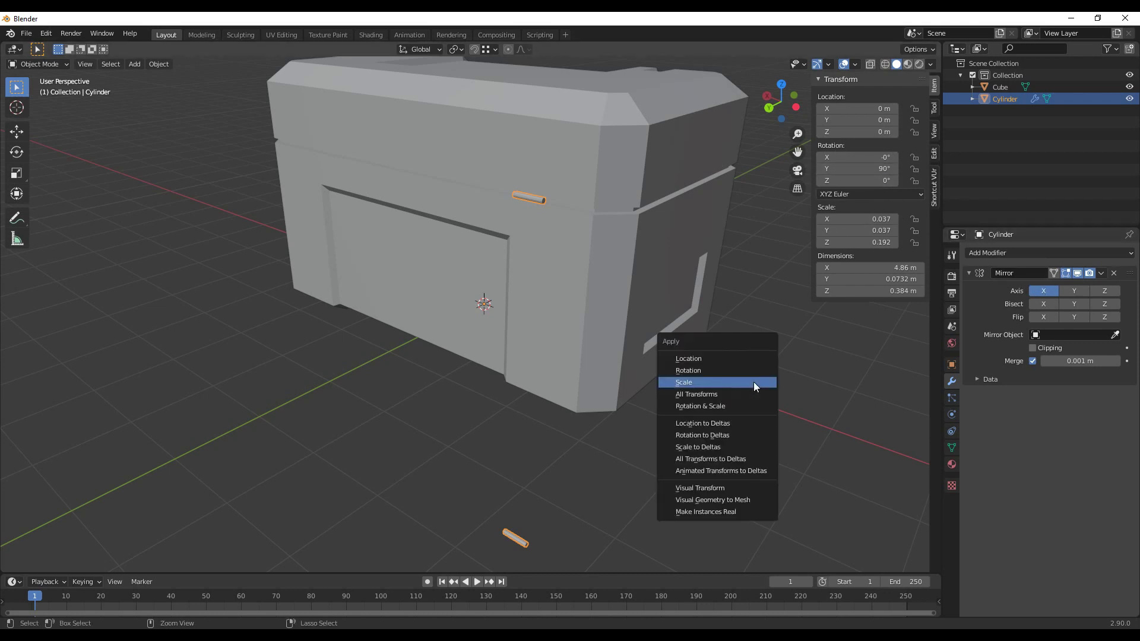
click(689, 371)
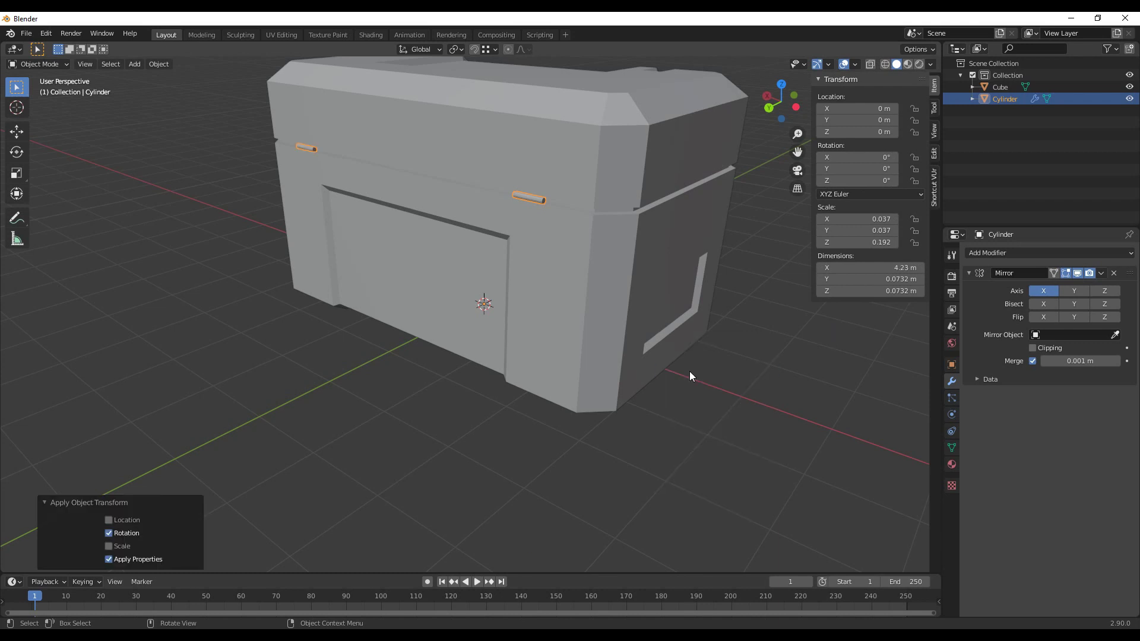
scroll(627, 314, up, 3)
middle_drag(619, 339, 622, 379)
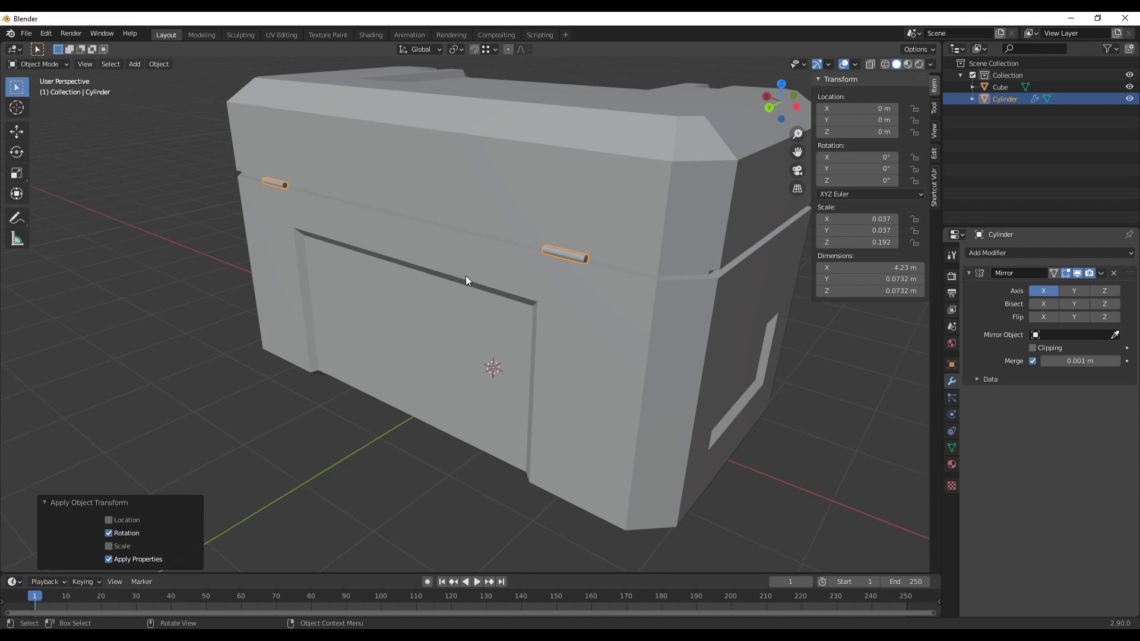
middle_drag(689, 315, 712, 348)
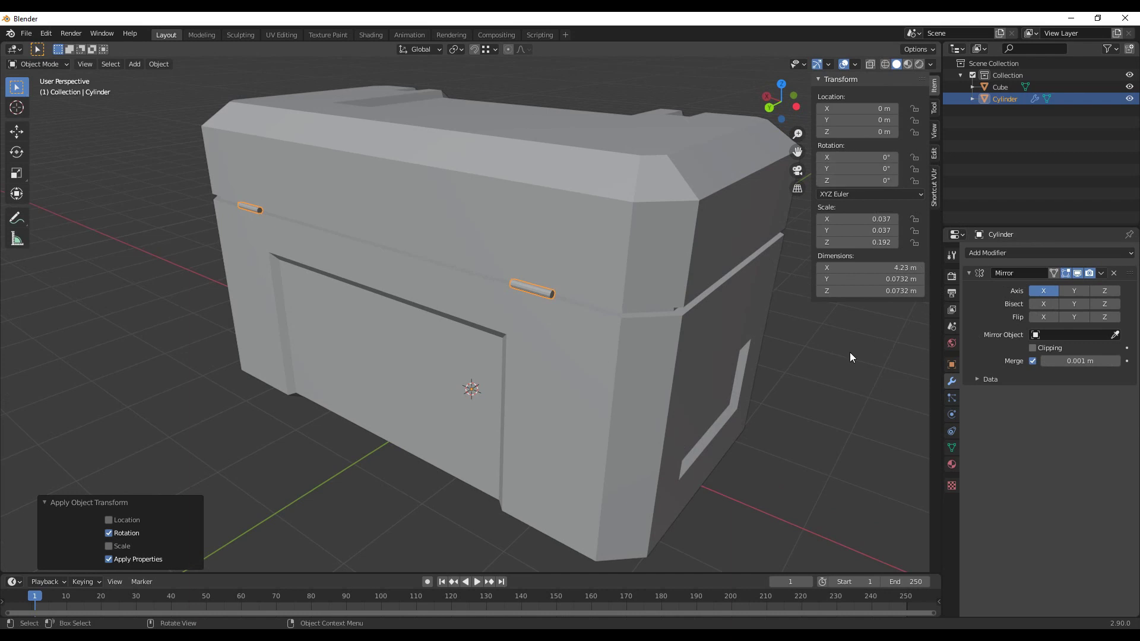
- Hide the sidebar, reselect the cylinder, frame it and enter Edit Mode
key(n)
middle_drag(718, 393, 744, 397)
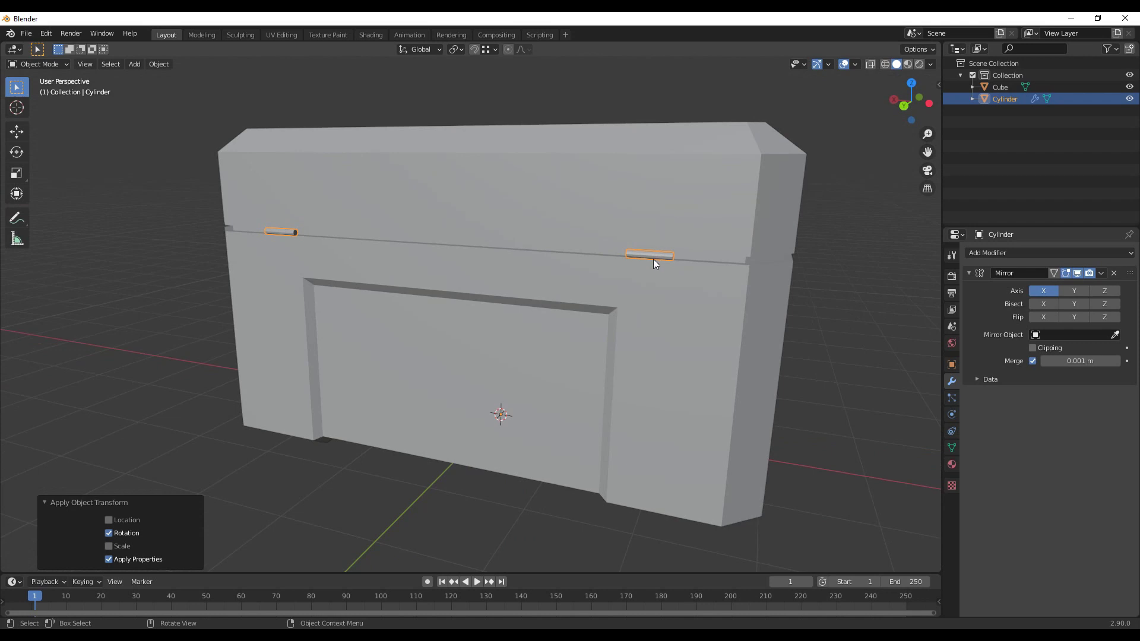
key(alt+a)
middle_drag(707, 359, 598, 286)
click(598, 286)
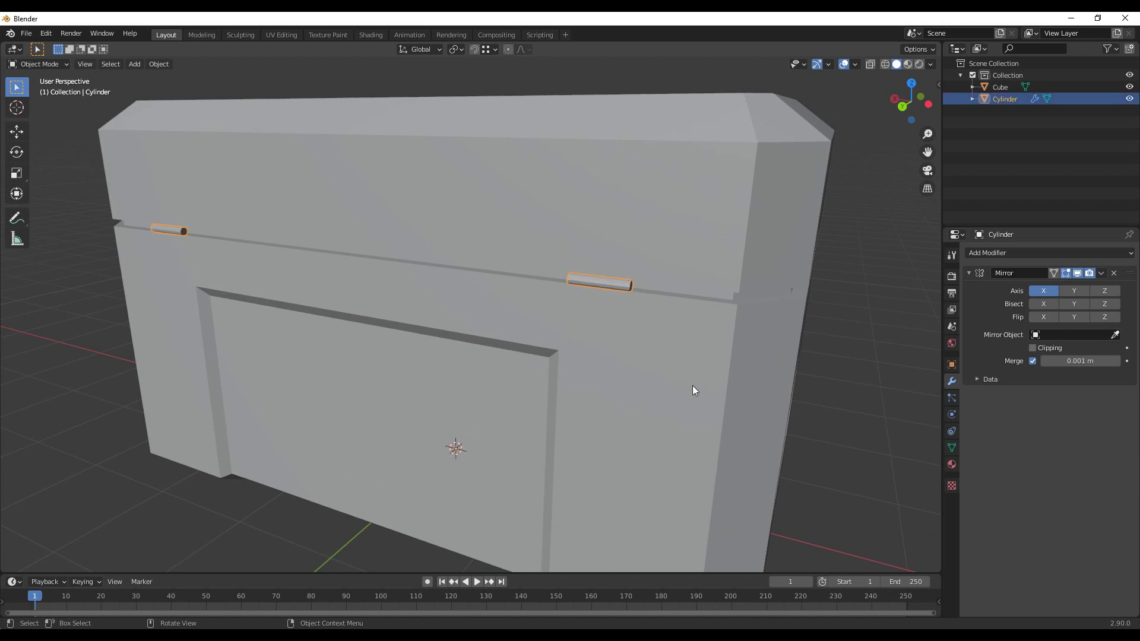
key(KP_Decimal)
key(Tab)
- Snap the 3D cursor to the cylinder's top lengthwise edge and return to Object Mode
key(alt+a)
click(515, 321)
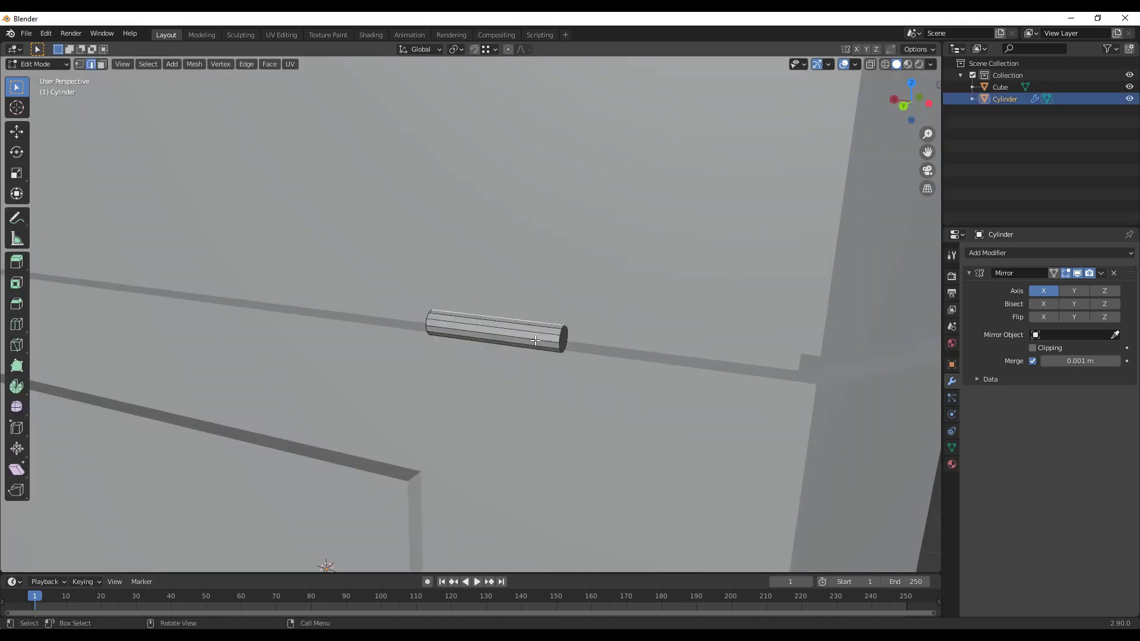
key(shift+s)
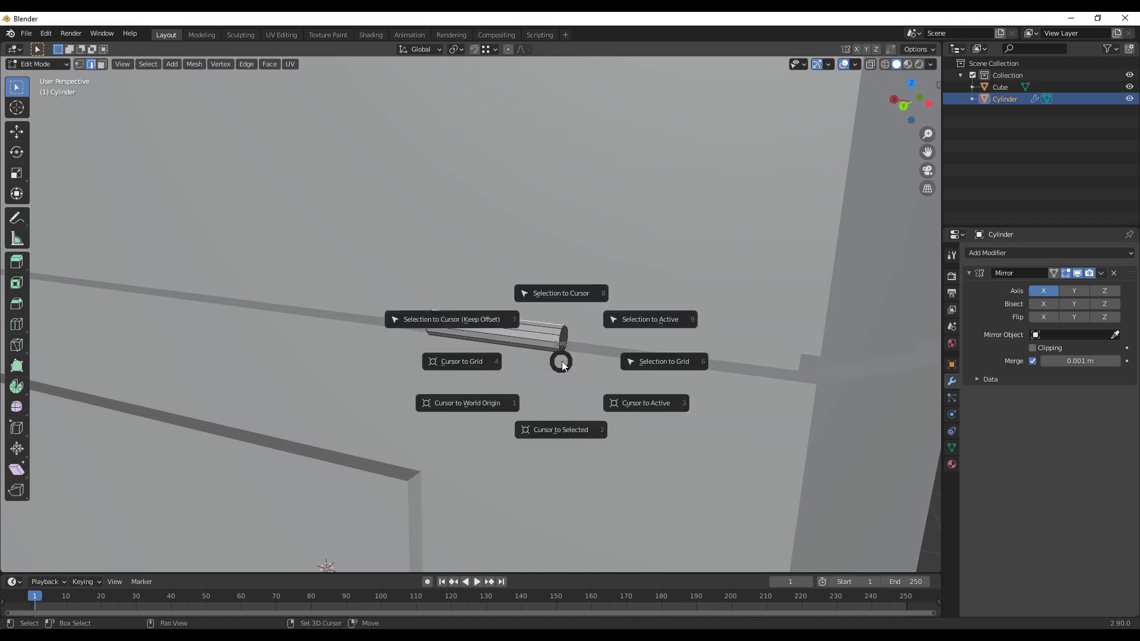
click(559, 429)
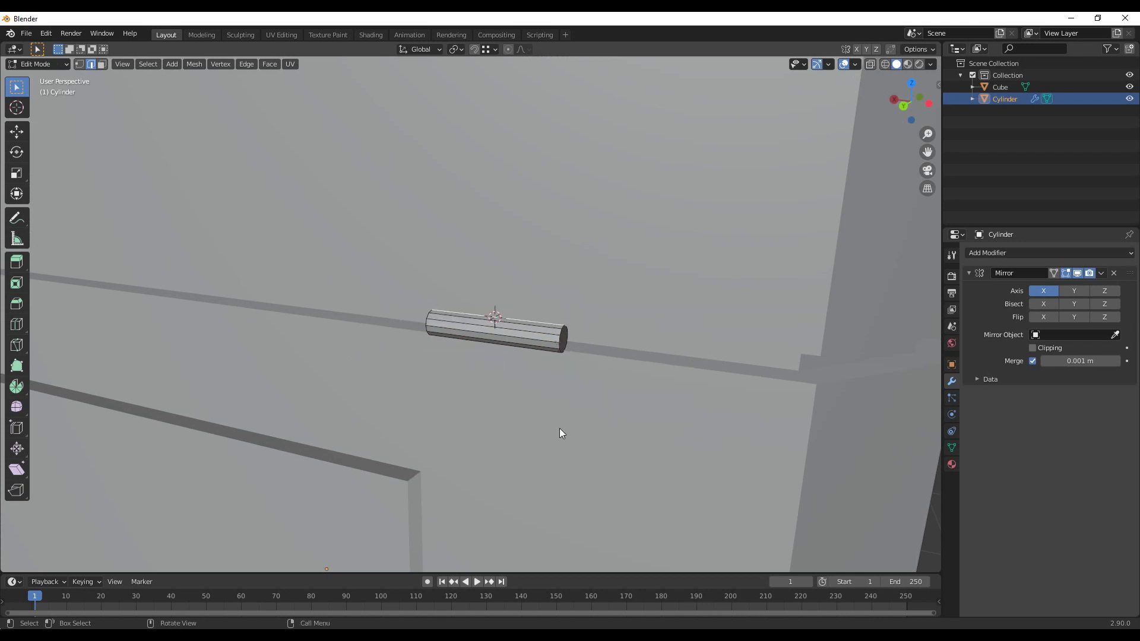
scroll(559, 429, down, 5)
key(Tab)
key(alt+a)
shift+scroll(677, 427, down, 3)
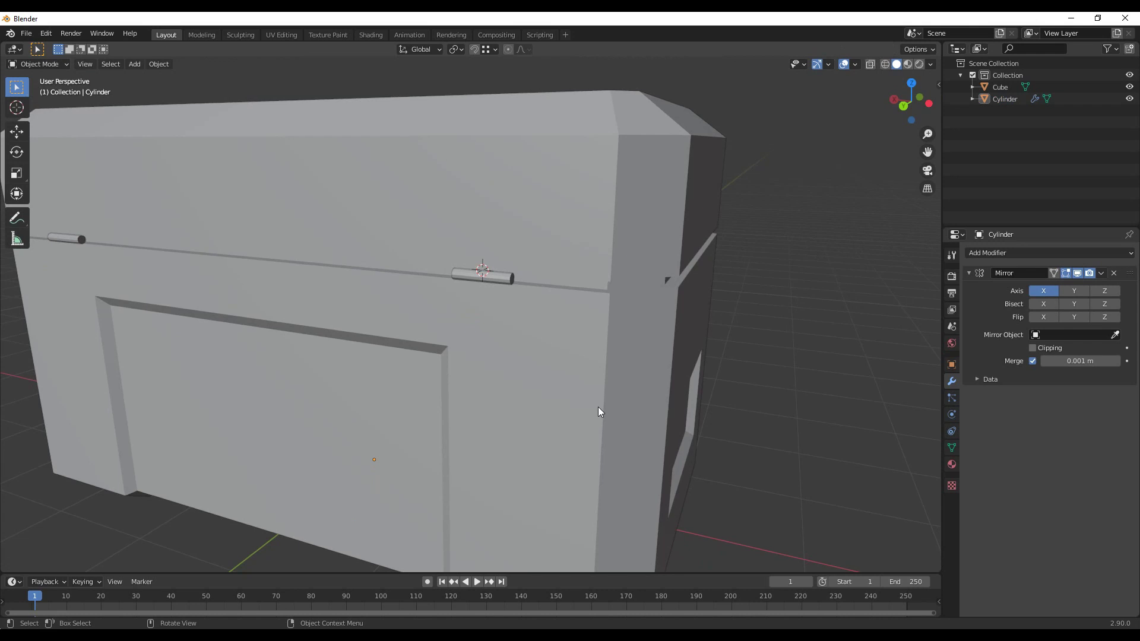
- Add a cube at the cursor and shrink it to a small size
key(shift+a)
mouse_move(578, 350)
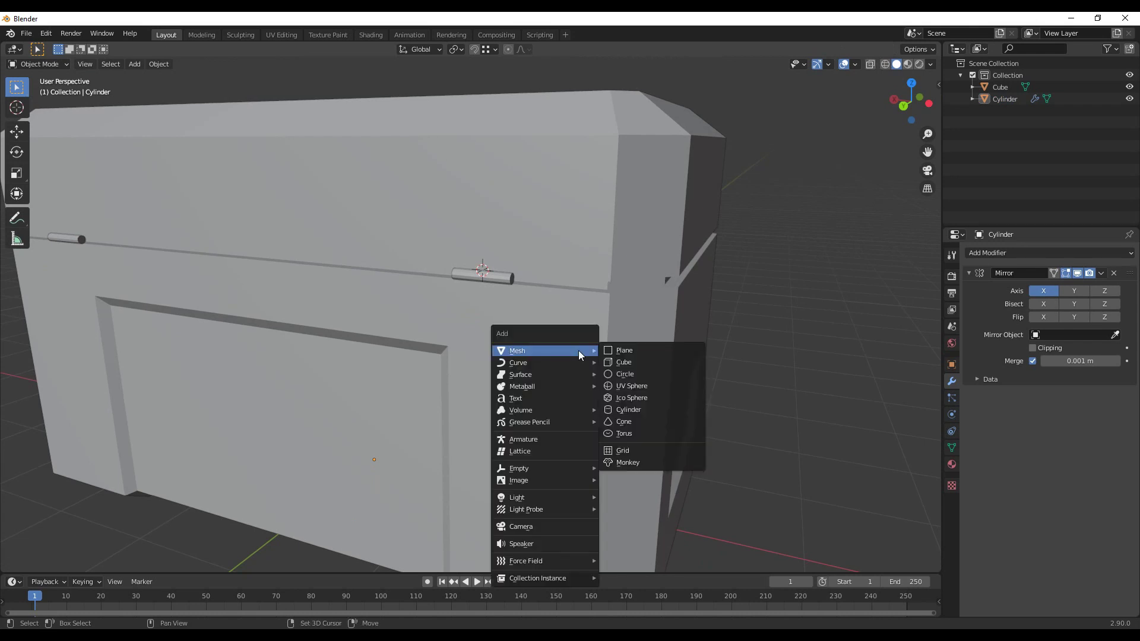
click(624, 362)
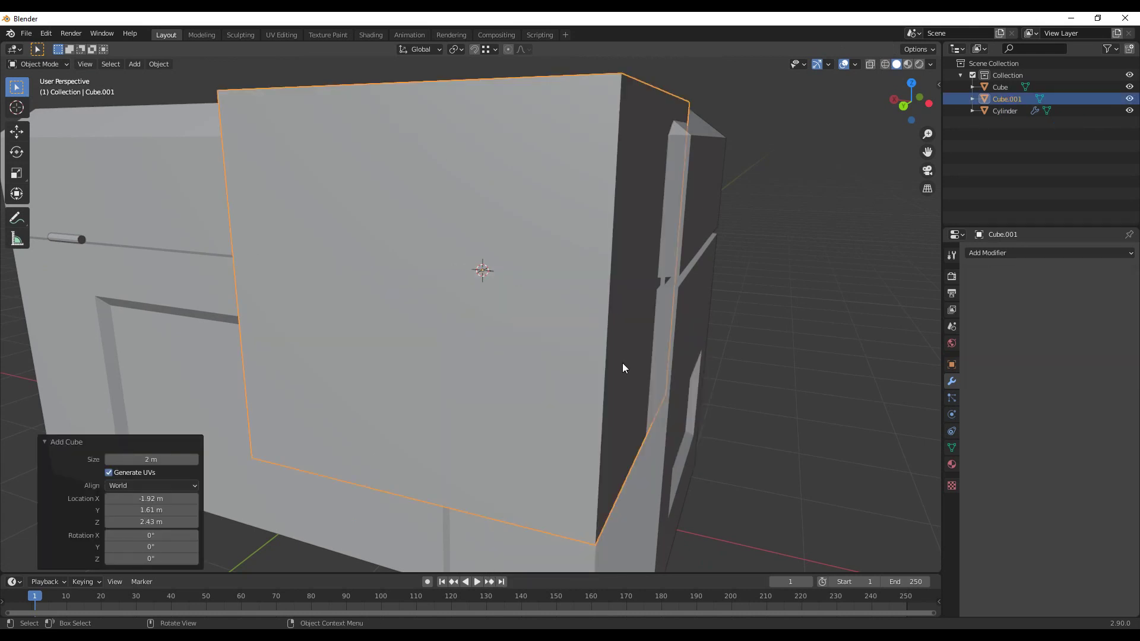
key(s)
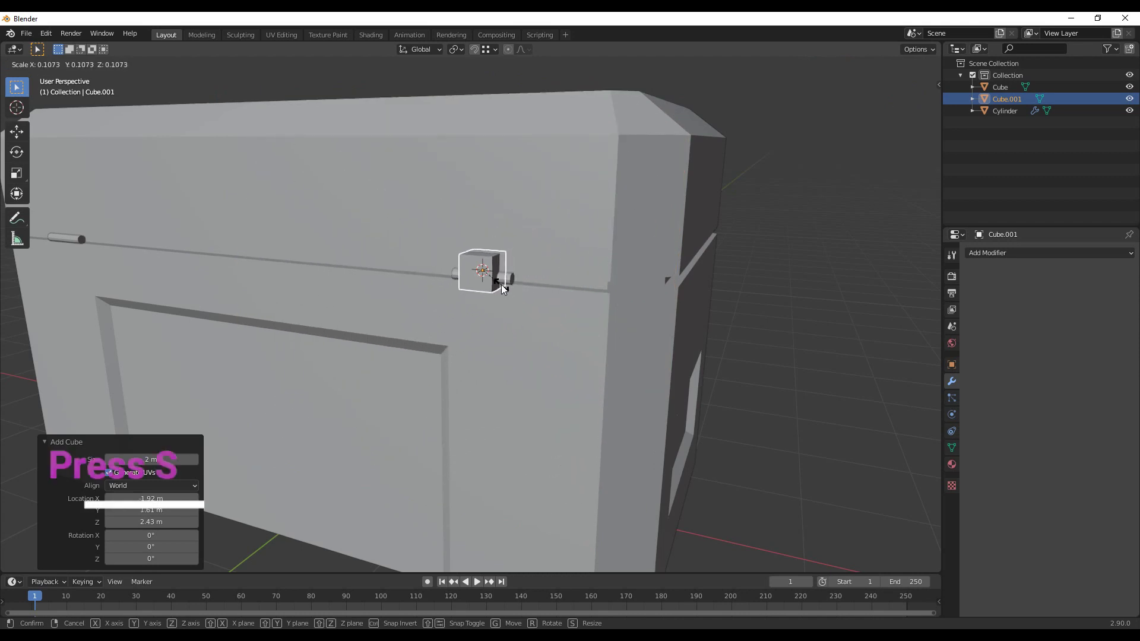
click(490, 277)
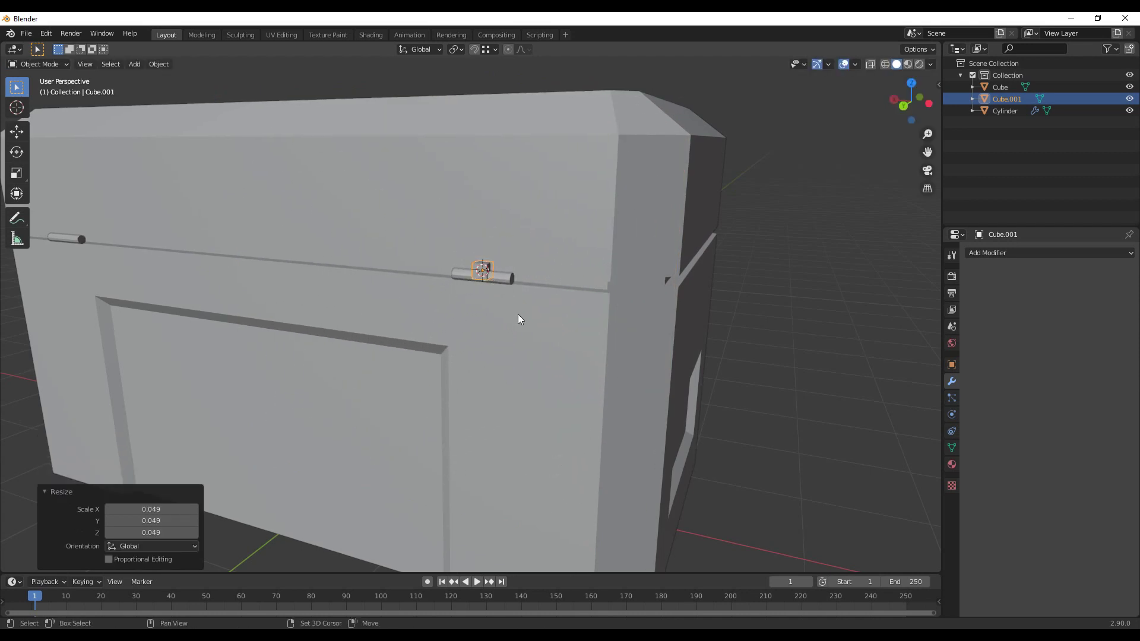
middle_drag(518, 315, 541, 371)
scroll(514, 422, up, 8)
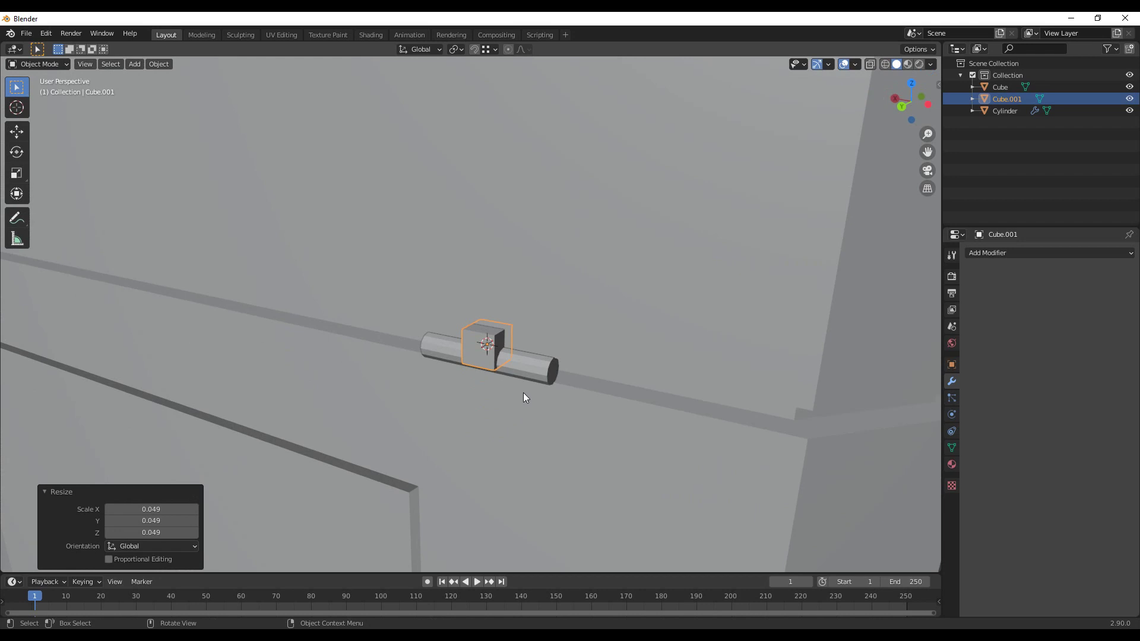
- Stretch the cube along X into a bar over the hinge pin
key(s)
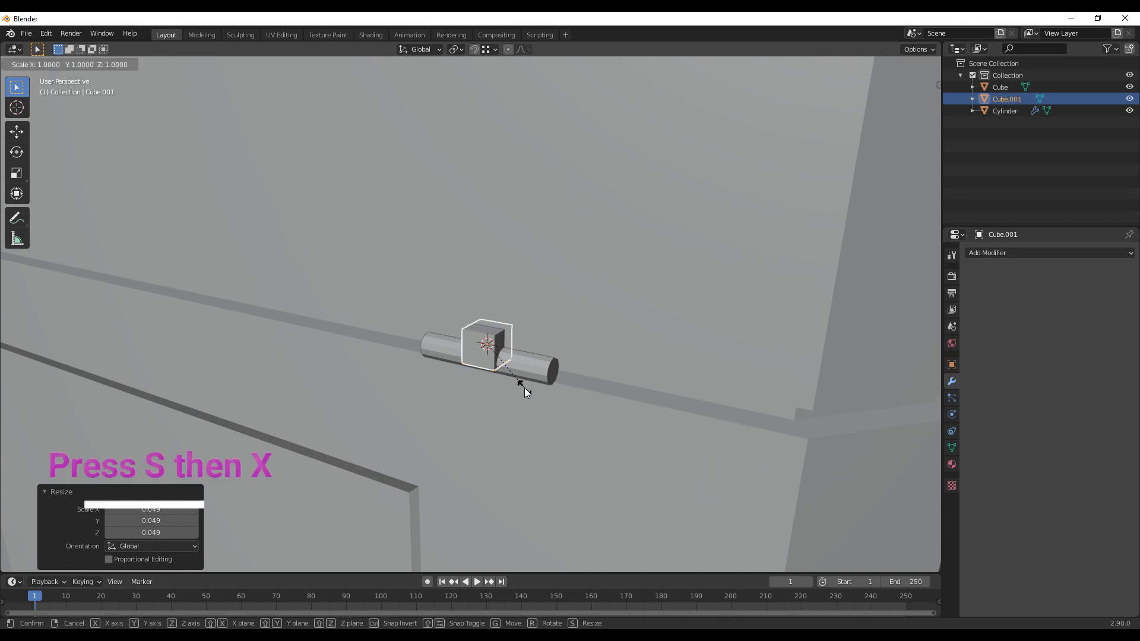
key(x)
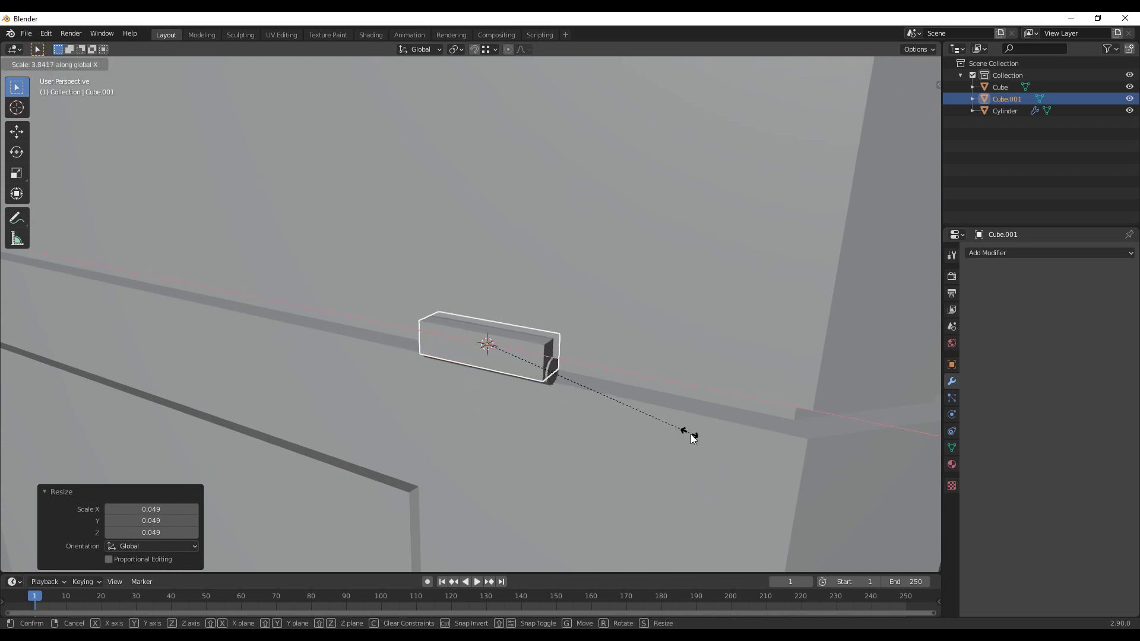
click(711, 443)
key(s)
key(z)
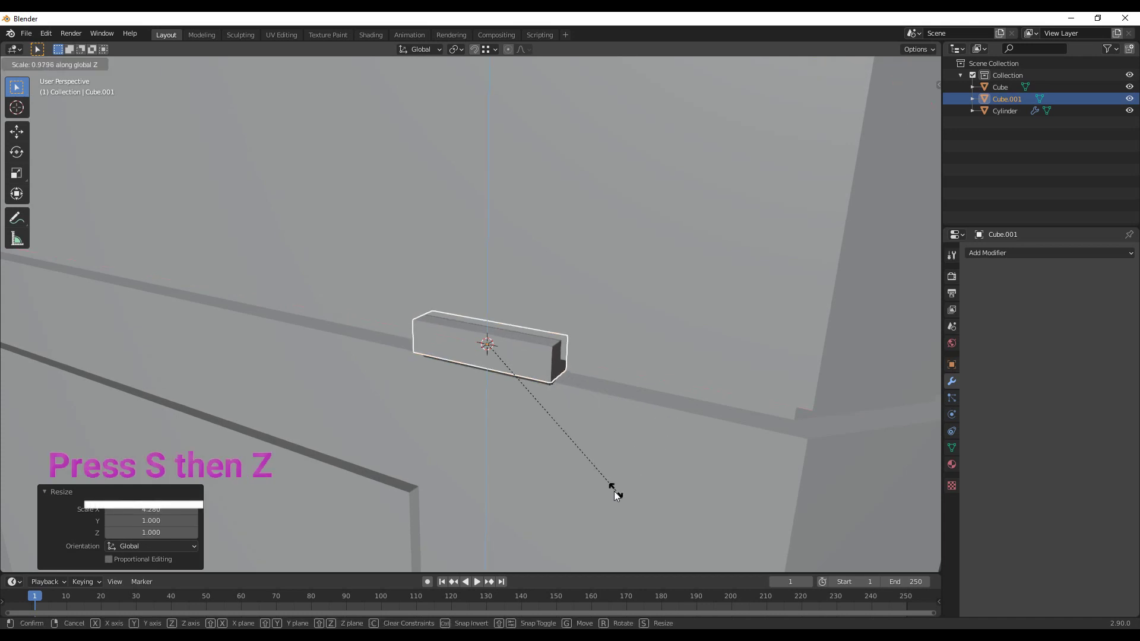
- Scale the cube along Z and thin it along Y into a plate
click(819, 100)
middle_drag(749, 202, 571, 379)
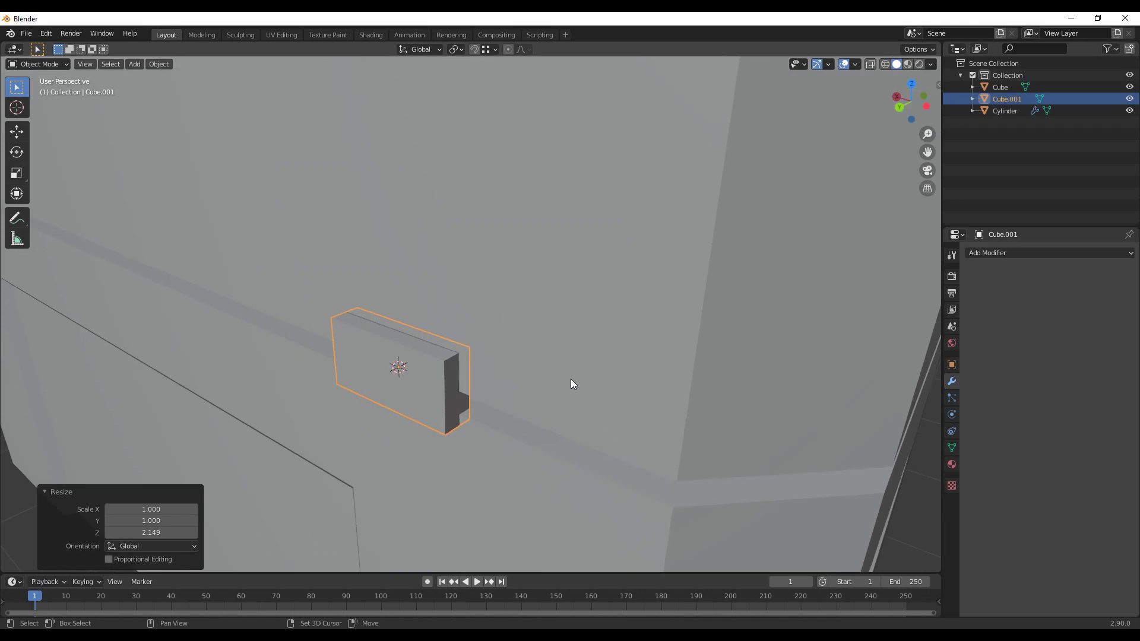
key(s)
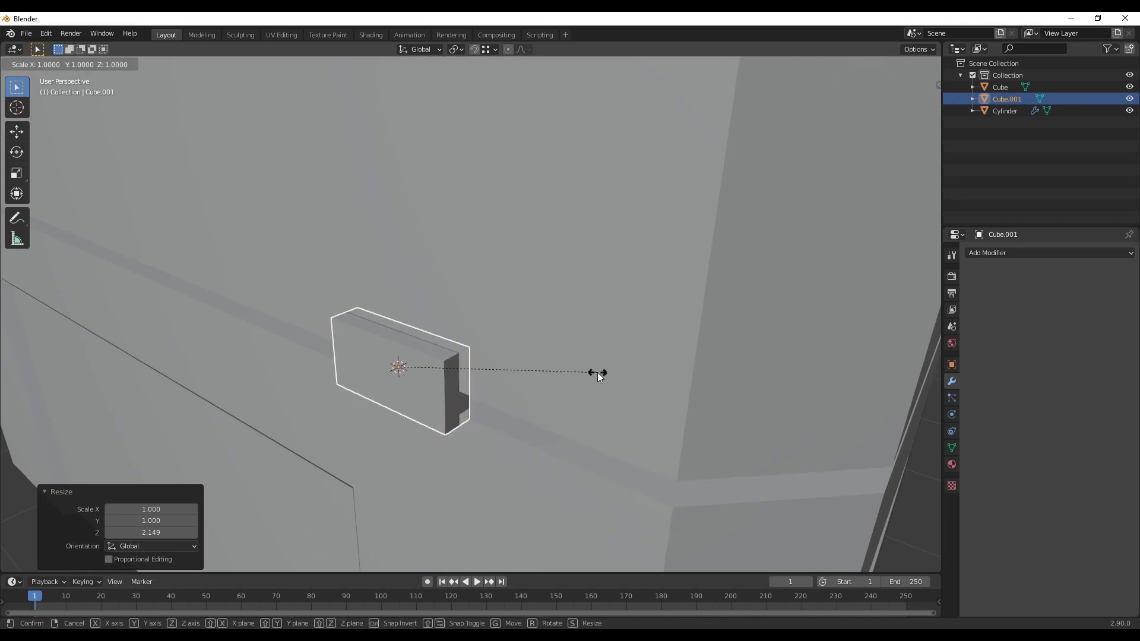
key(y)
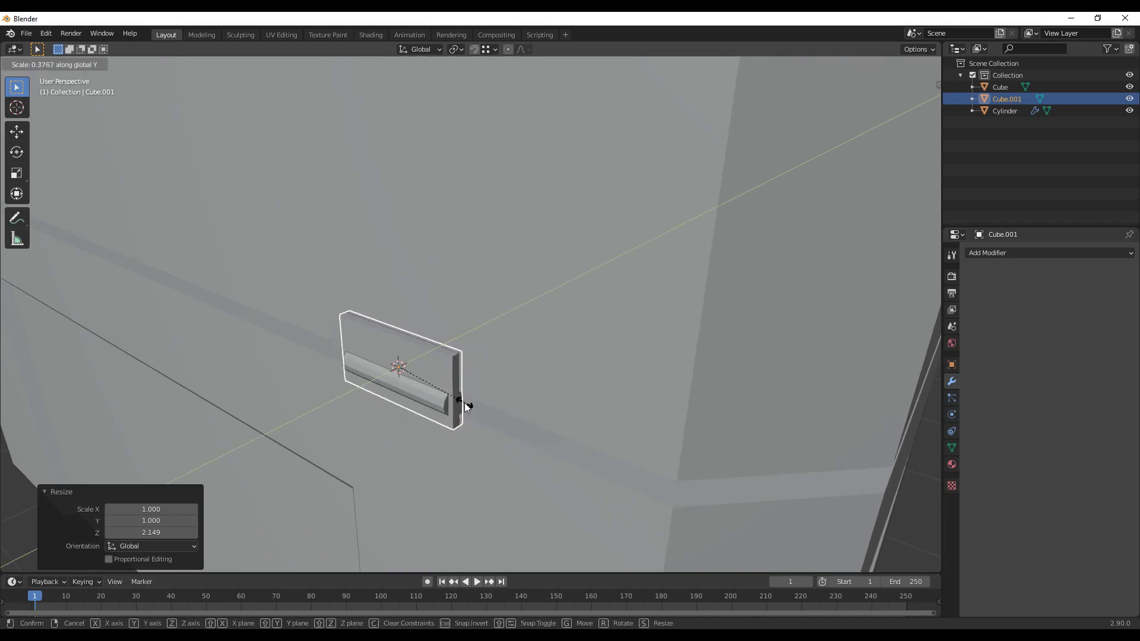
click(411, 402)
shift+middle_drag(452, 417, 483, 412)
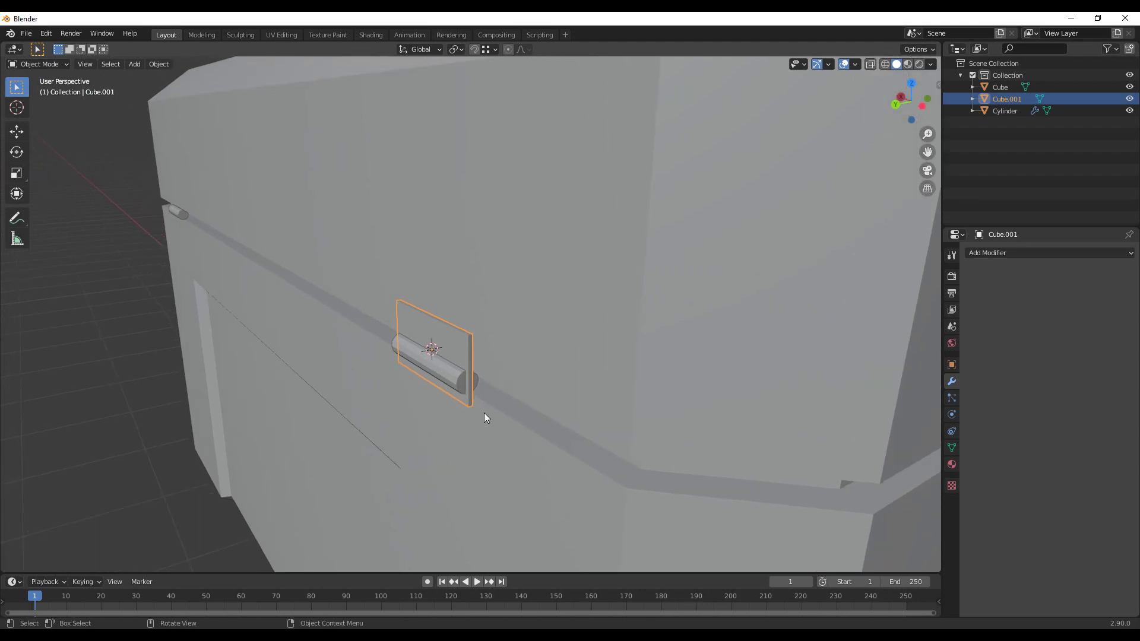
- Raise the plate about 0.092 m along Z and adjust it along Y above the pin
key(g)
key(z)
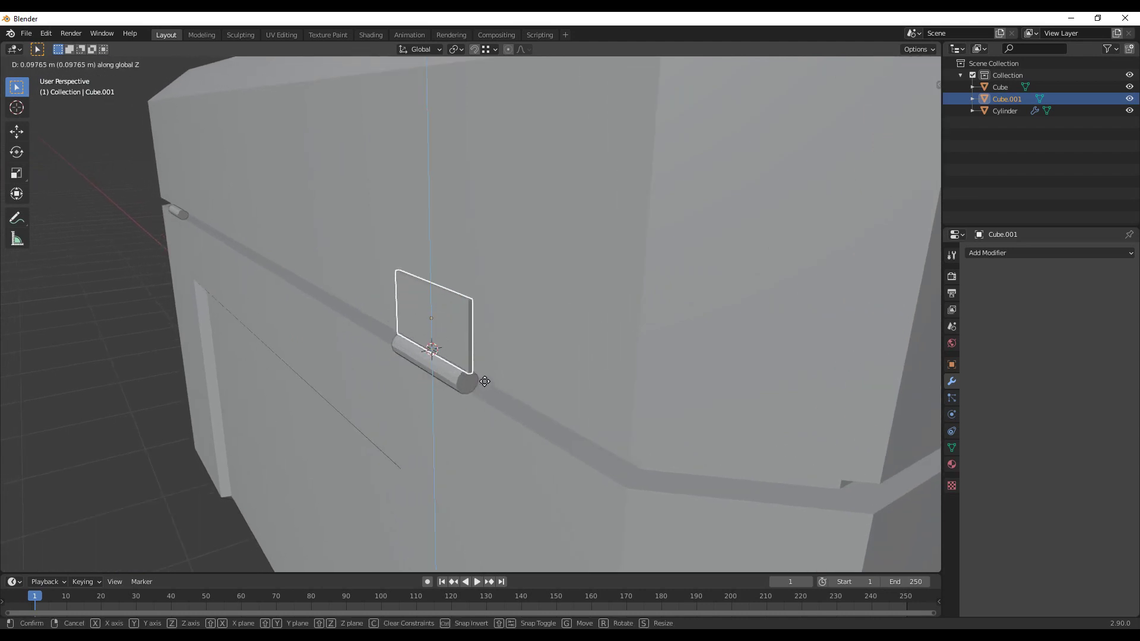
click(484, 382)
key(g)
key(y)
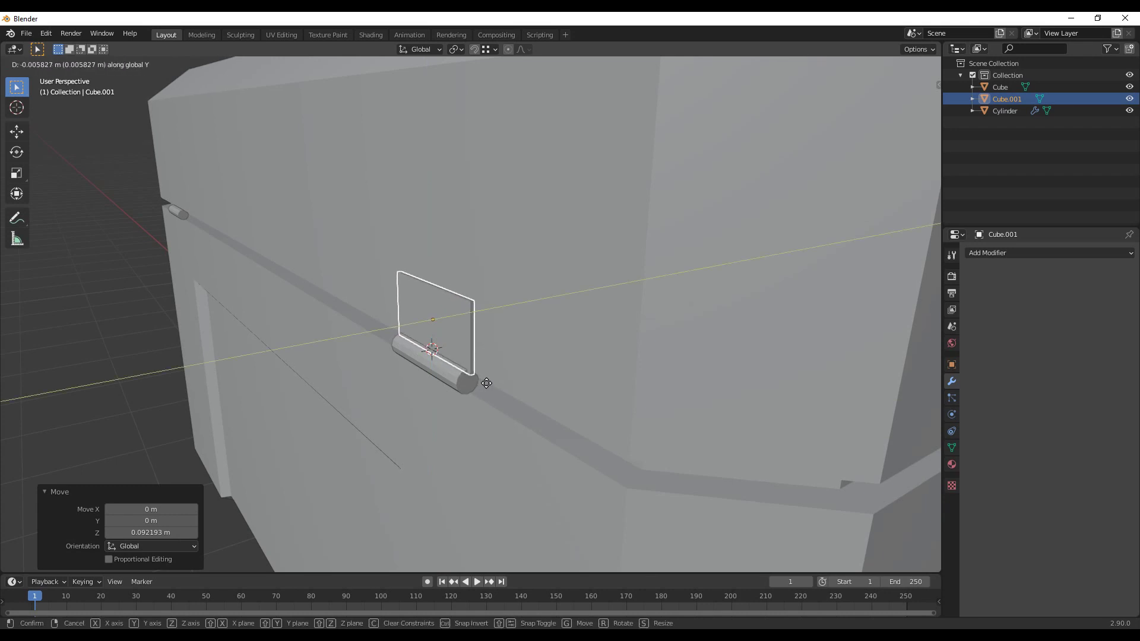
click(490, 409)
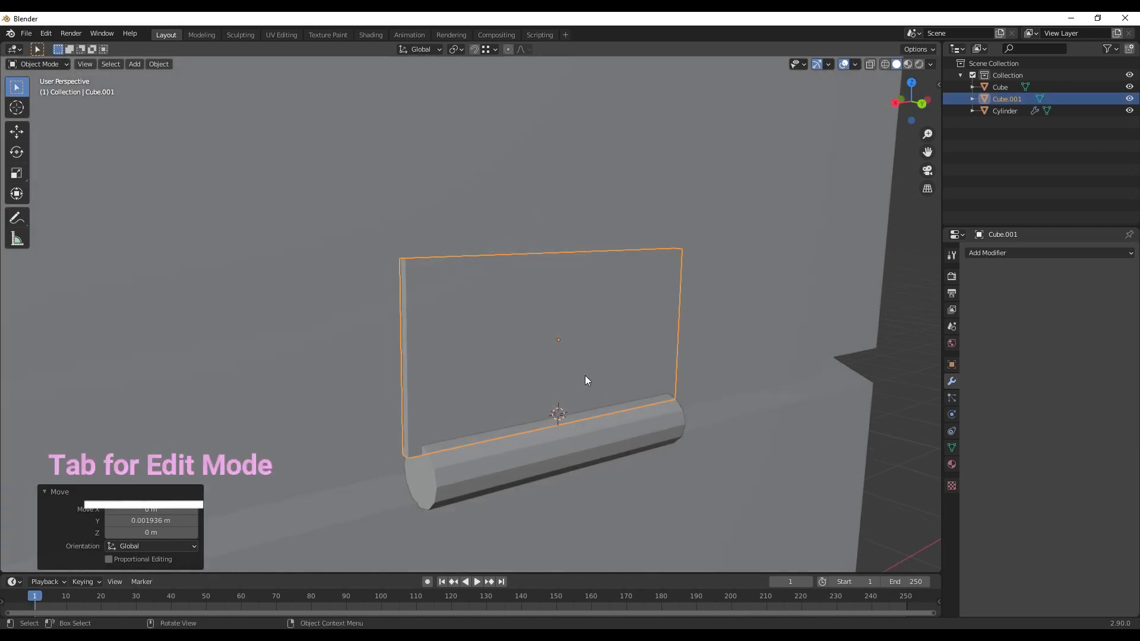
- Bevel the hinge plate's two top corners into angled chamfers in Edit Mode
key(Tab)
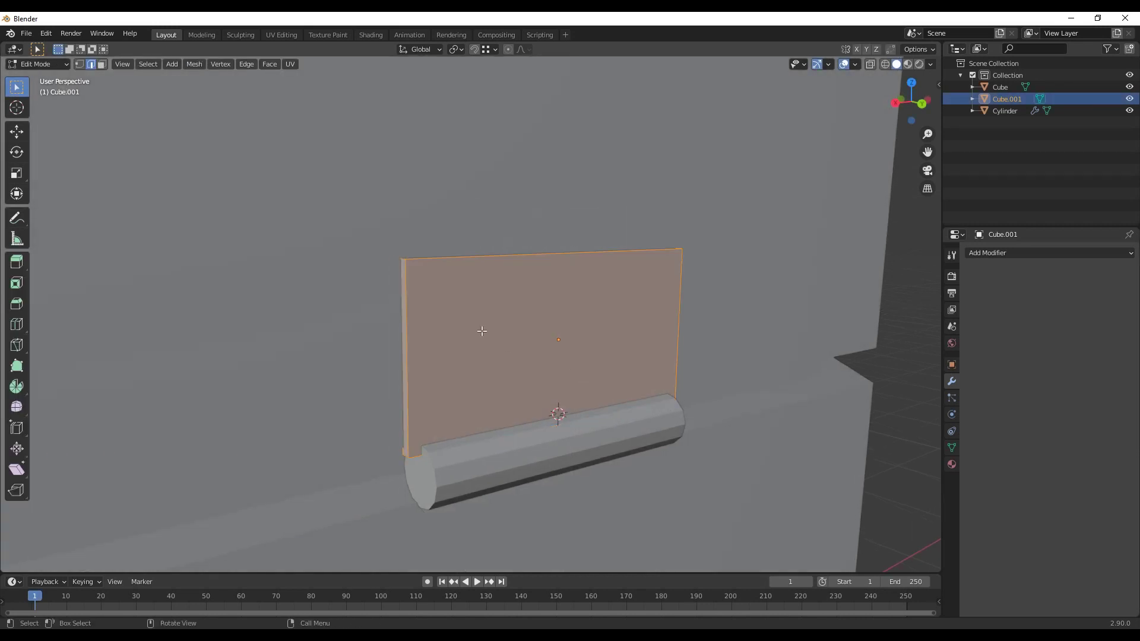
shift+middle_drag(478, 333, 510, 354)
key(alt+a)
scroll(504, 344, up, 3)
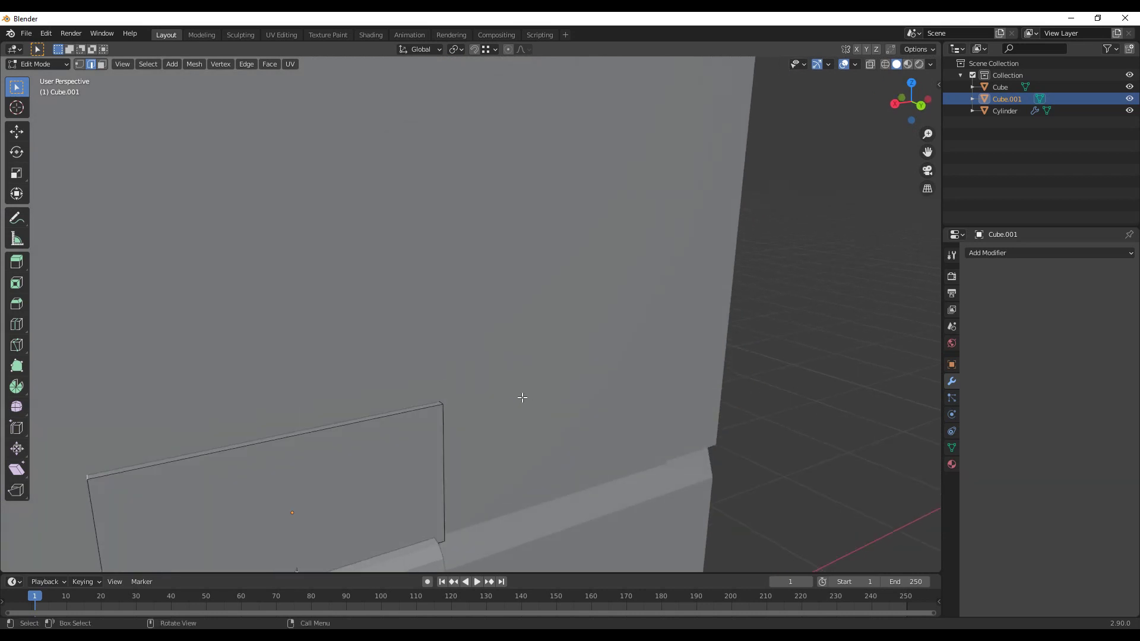
scroll(490, 433, down, 3)
ctrl+scroll(522, 407, up, 2)
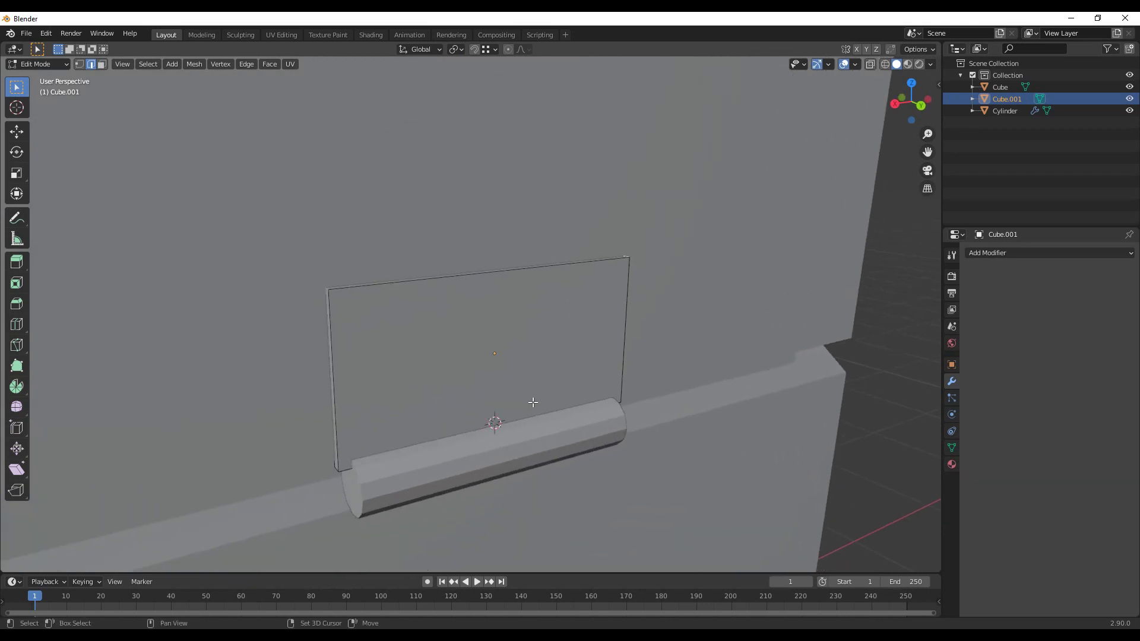
key(ctrl+b)
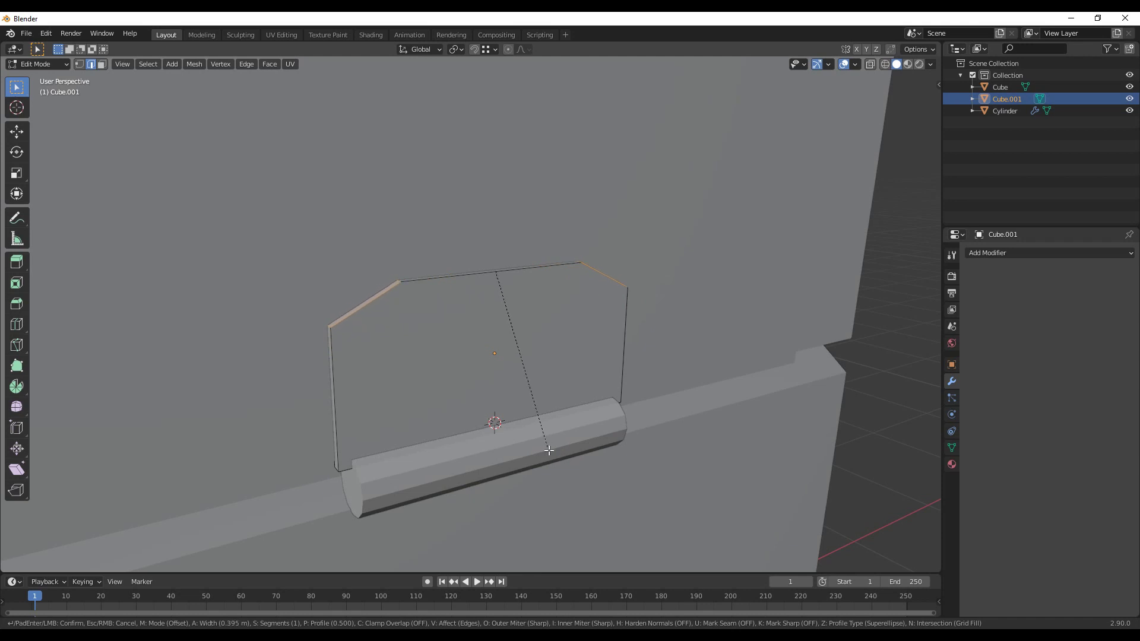
click(562, 471)
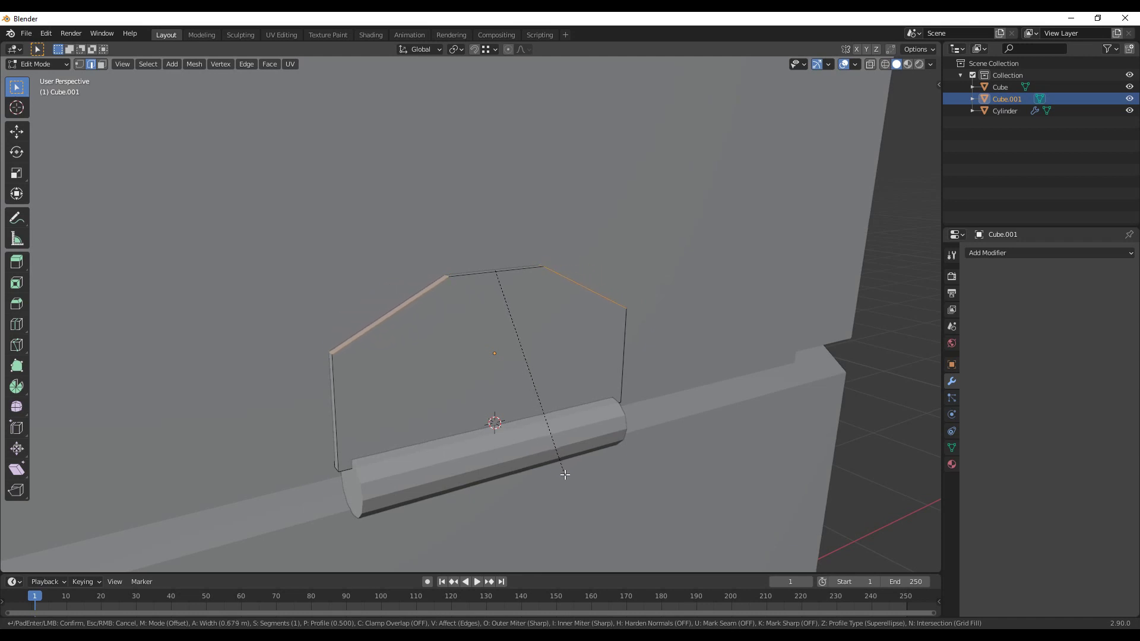
scroll(565, 472, down, 6)
mouse_move(565, 452)
middle_down()
mouse_move(631, 420)
mouse_move(611, 415)
mouse_move(611, 394)
mouse_move(566, 445)
mouse_move(580, 447)
middle_up()
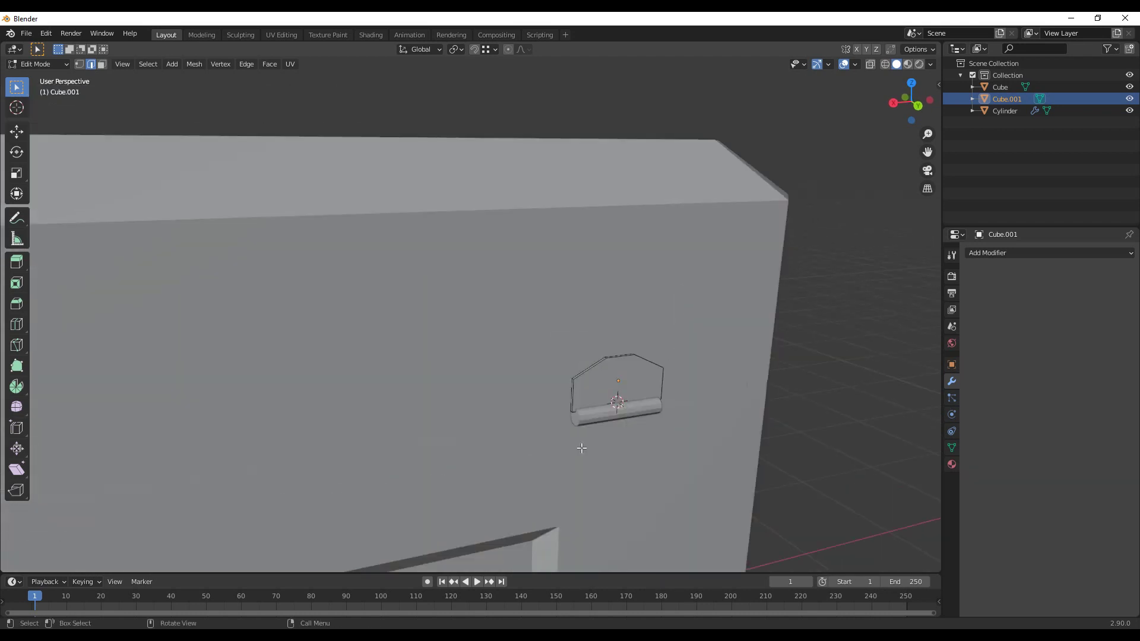
scroll(587, 422, up, 5)
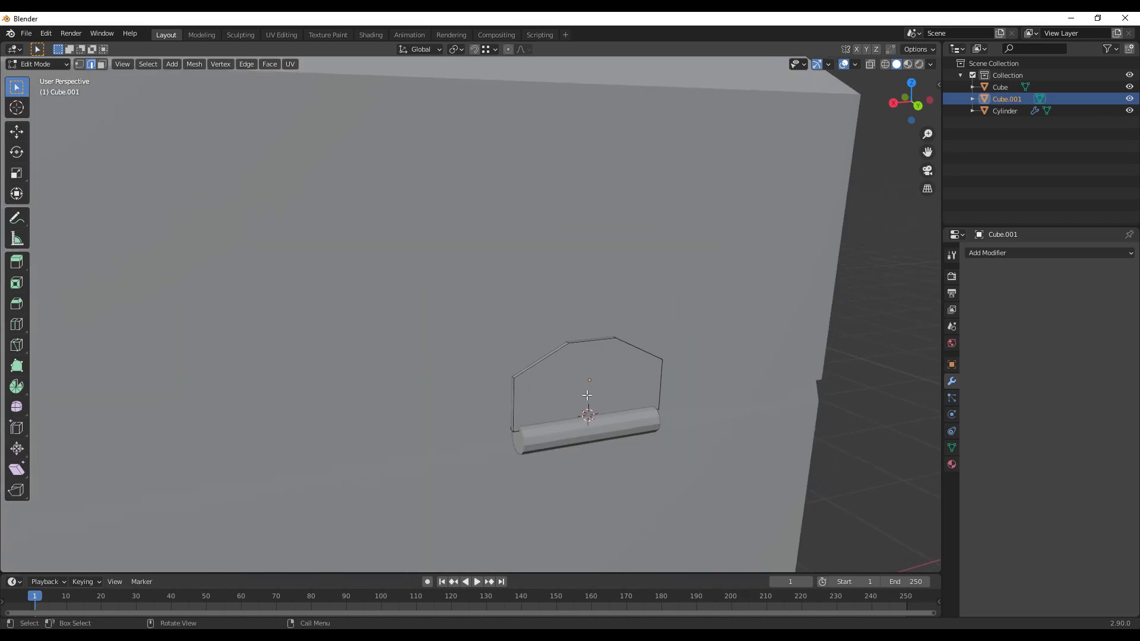
- Switch to vertex select and box-select the plate's top vertices
key(1)
scroll(587, 395, up, 4)
shift+middle_drag(580, 395, 555, 377)
drag(288, 160, 771, 368)
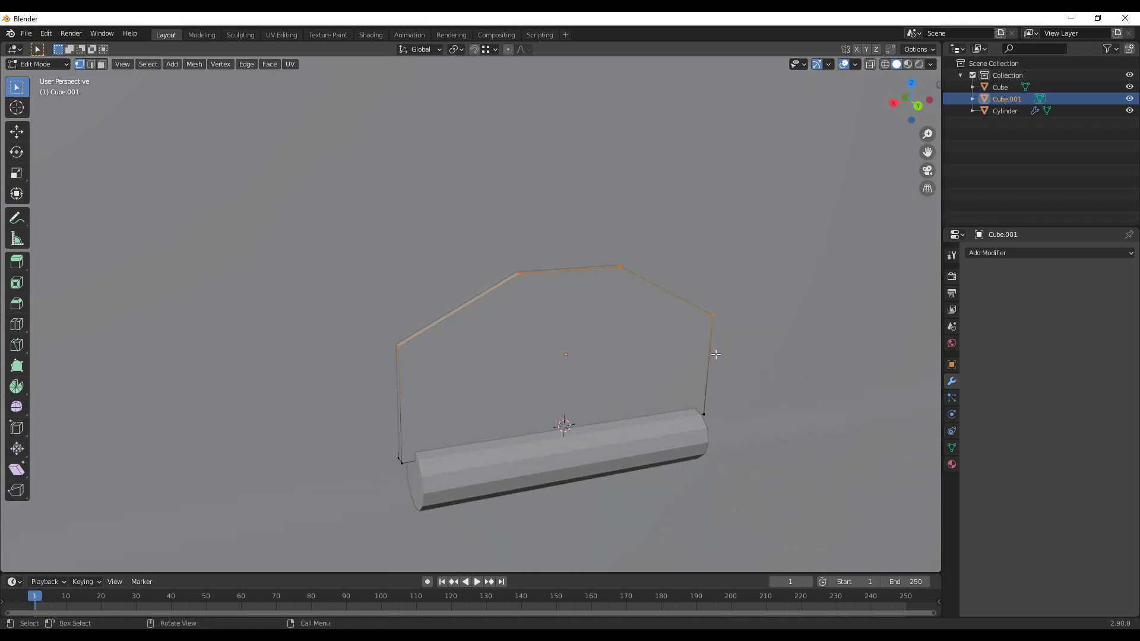
- Lower the hinge plate's top vertices along Z to shorten the plate
key(g)
key(z)
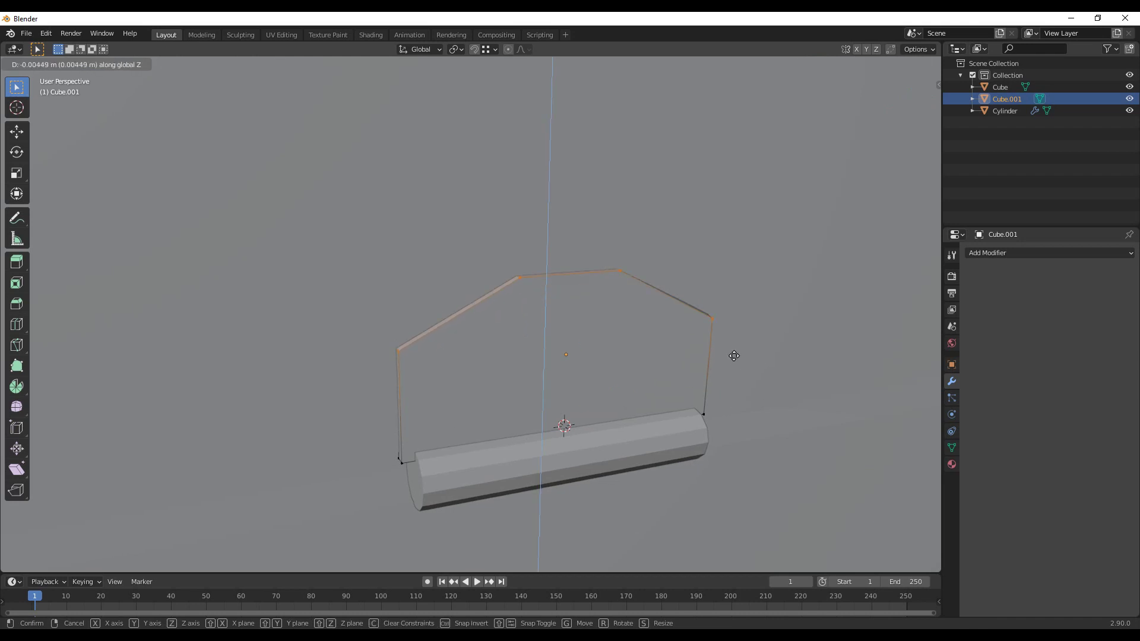
click(734, 365)
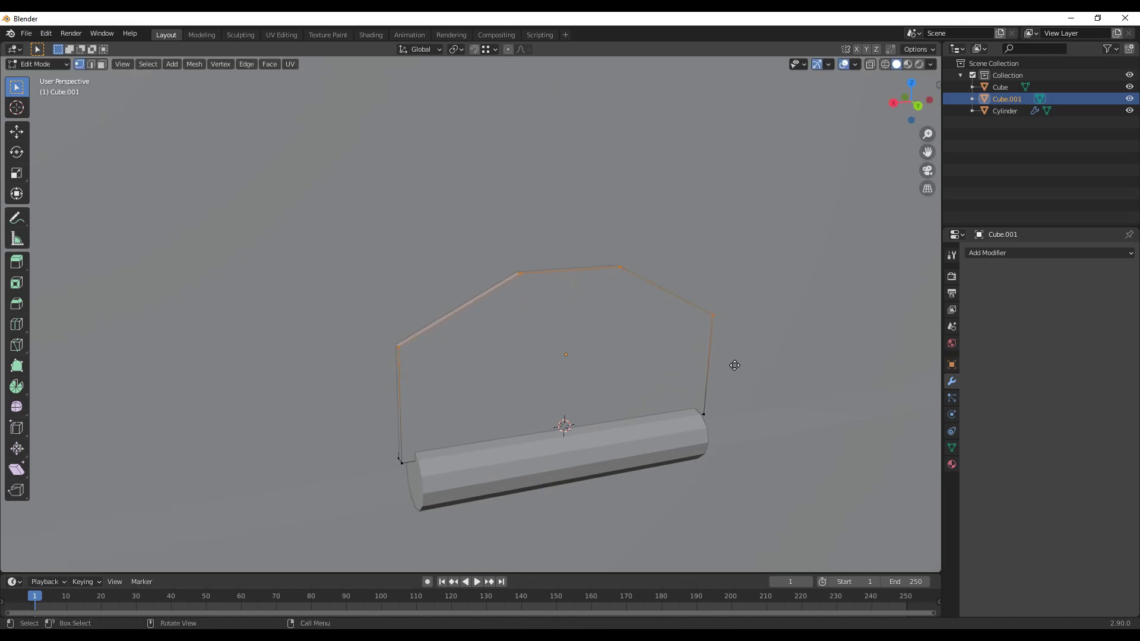
key(alt+z)
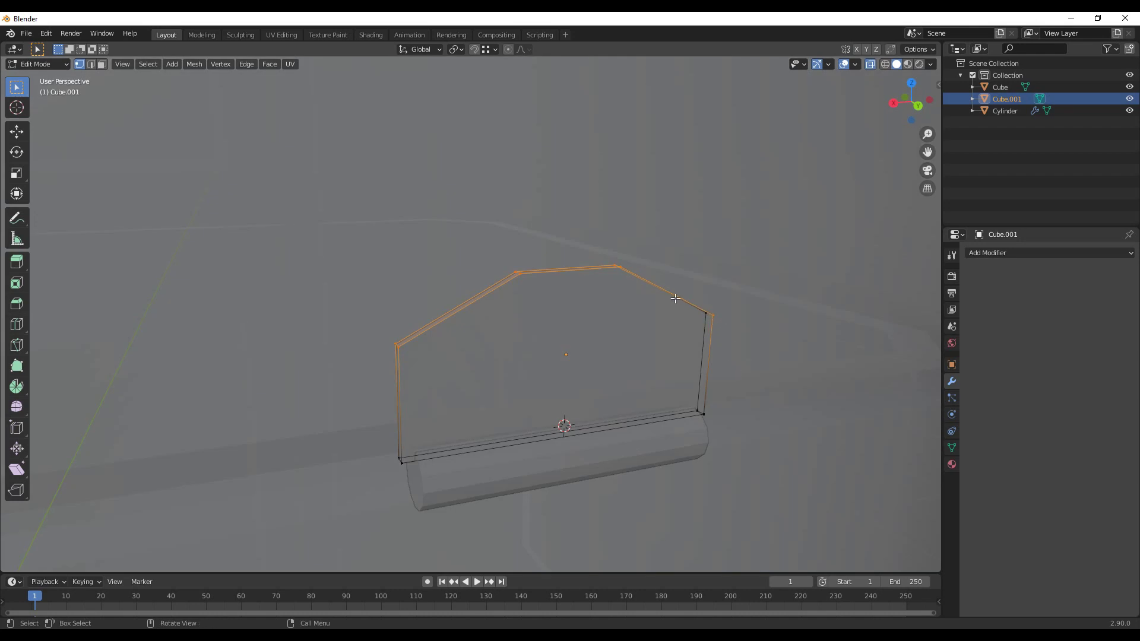
key(alt+z)
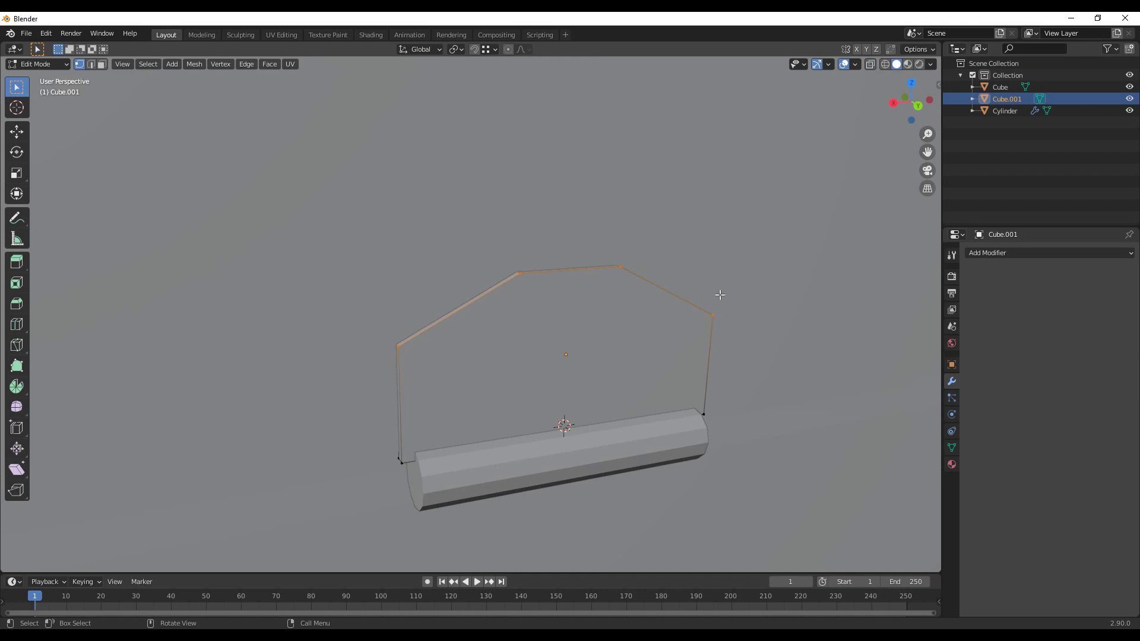
- Reselect all the plate's top vertices, front and back, in X-ray and lower them along Z
drag(273, 230, 829, 373)
drag(381, 212, 770, 366)
drag(267, 159, 771, 360)
drag(261, 178, 785, 363)
key(alt+z)
drag(297, 180, 744, 365)
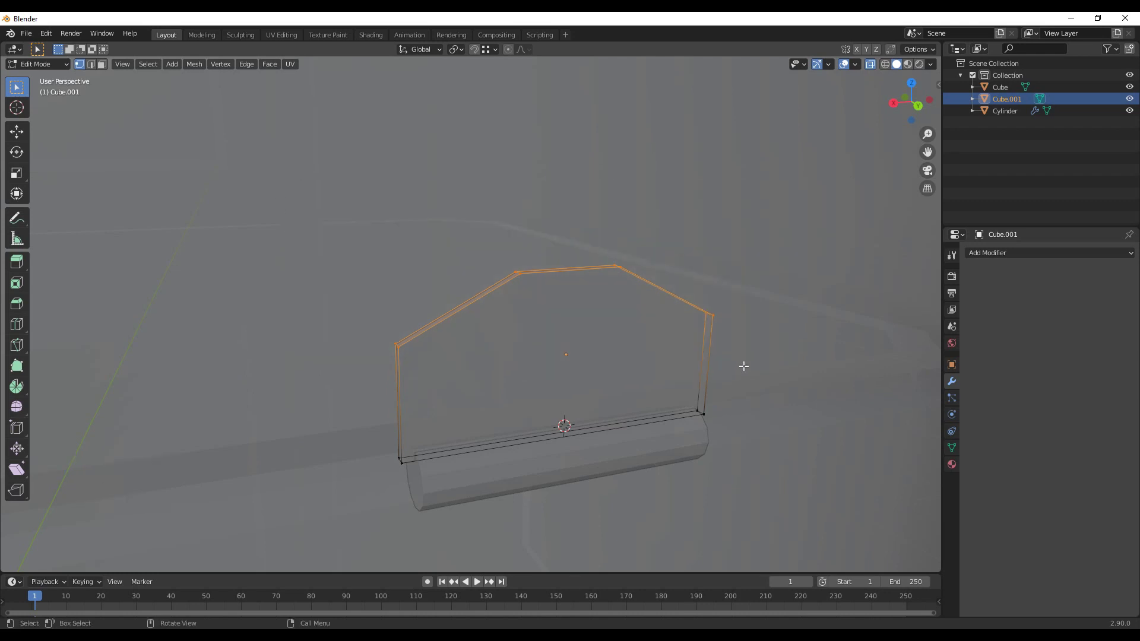
key(g)
key(z)
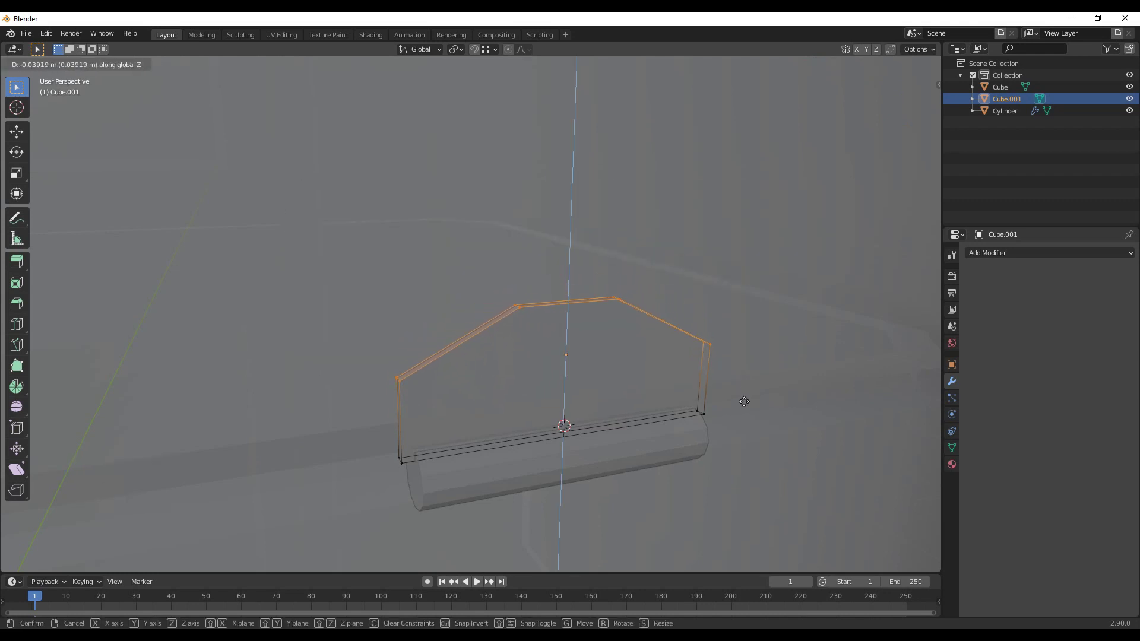
click(743, 395)
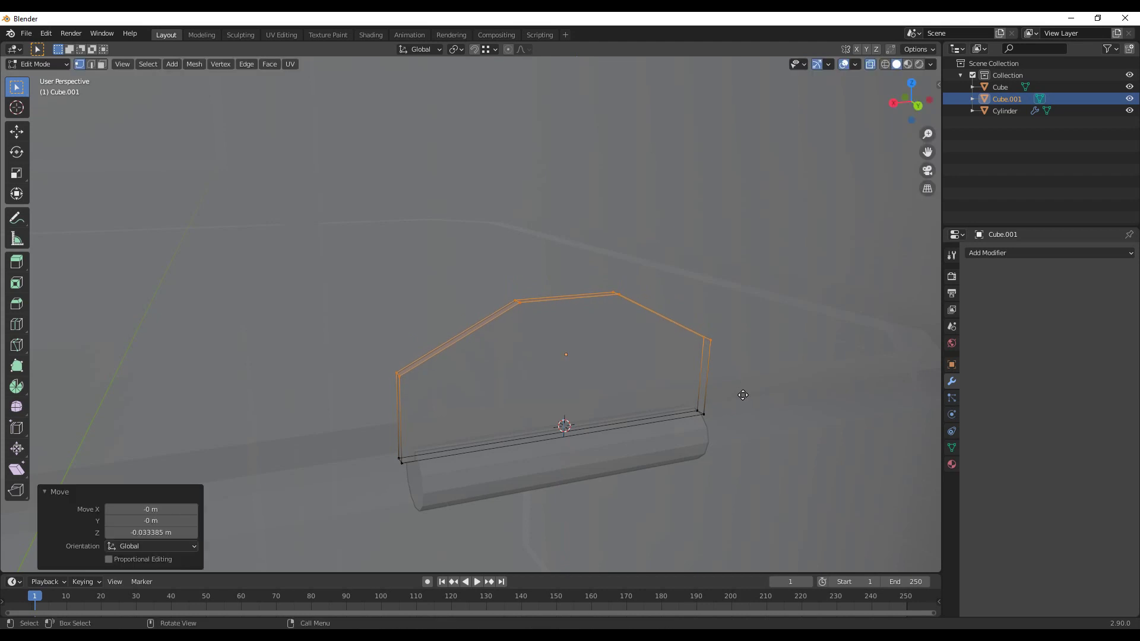
- Raise the plate's side and bottom edges slightly along Z using X-ray selection
scroll(742, 395, down, 7)
scroll(721, 414, down, 3)
click(700, 414)
middle_drag(700, 414, 789, 399)
scroll(667, 335, up, 8)
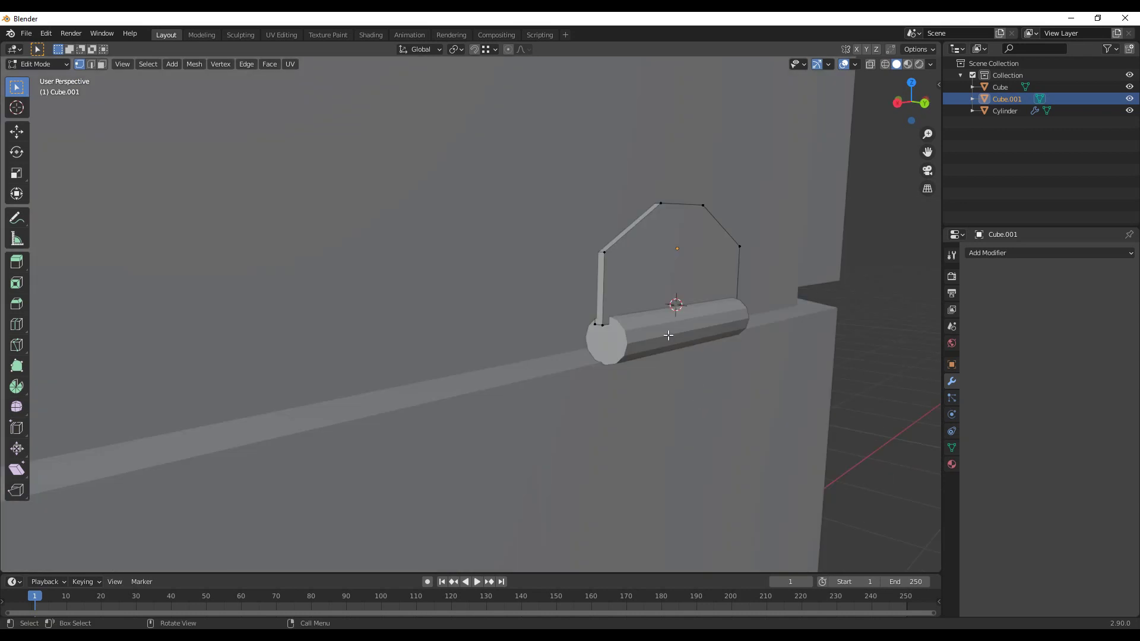
key(alt+z)
drag(551, 275, 767, 378)
key(g)
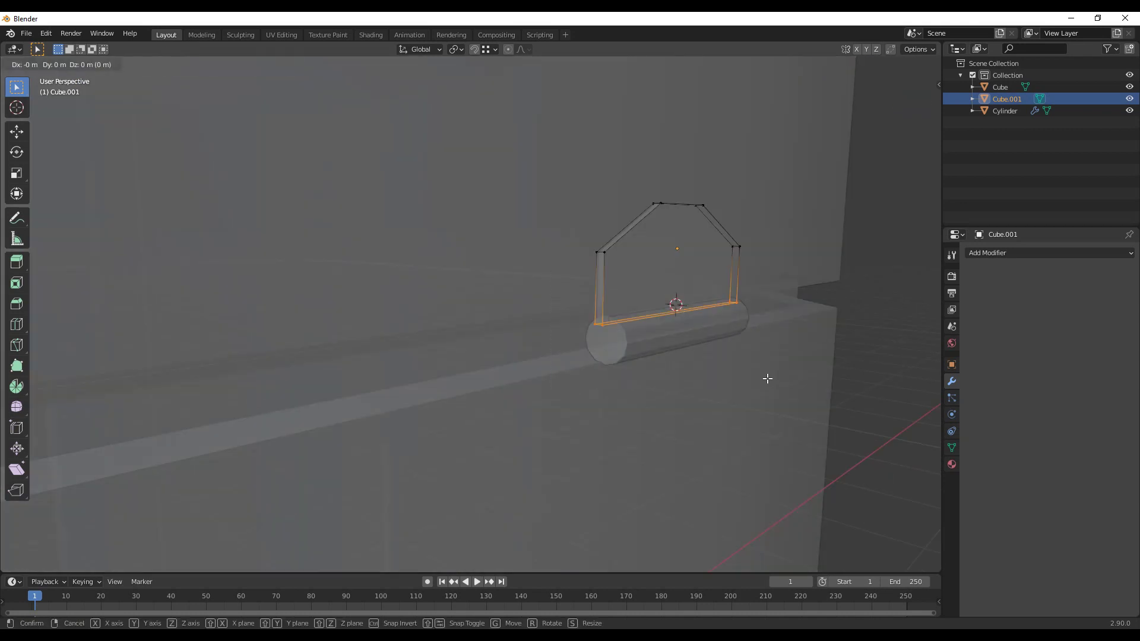
key(z)
click(770, 373)
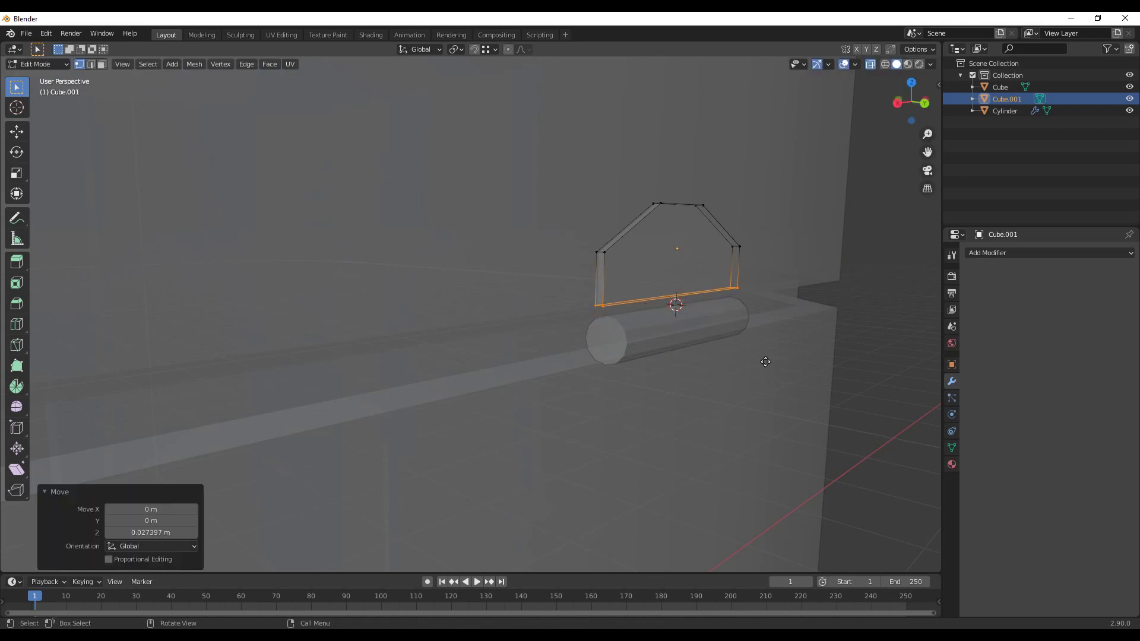
key(alt+z)
- Nudge the bottom edge up about 0.0176 m on Z to seat it on the pin, then exit Edit Mode
shift+middle_drag(770, 374, 716, 221)
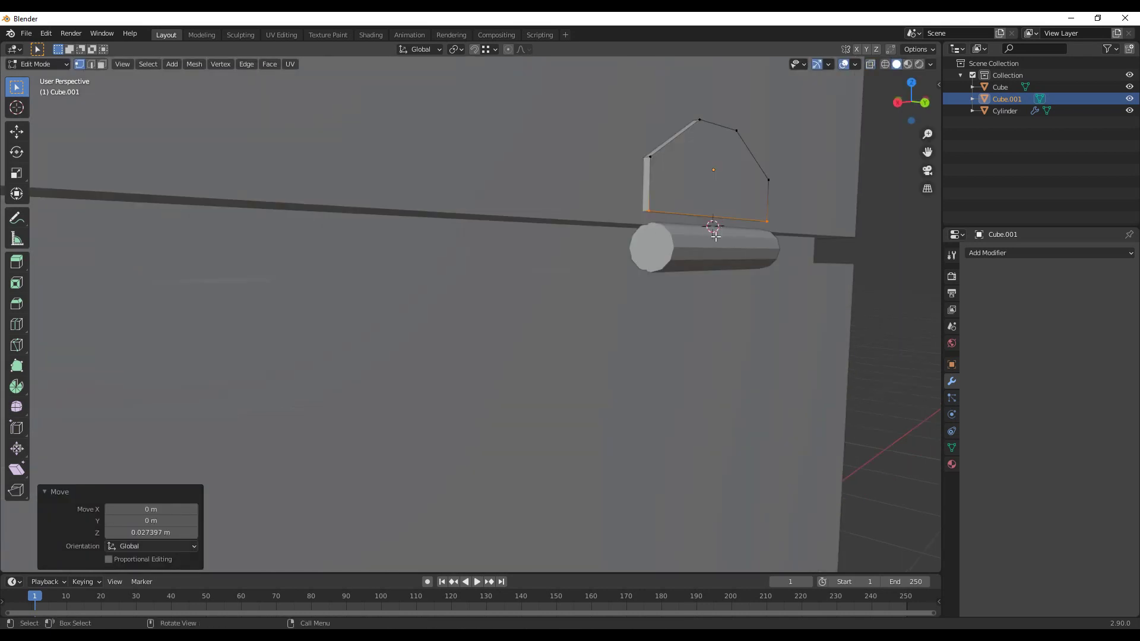
key(g)
key(z)
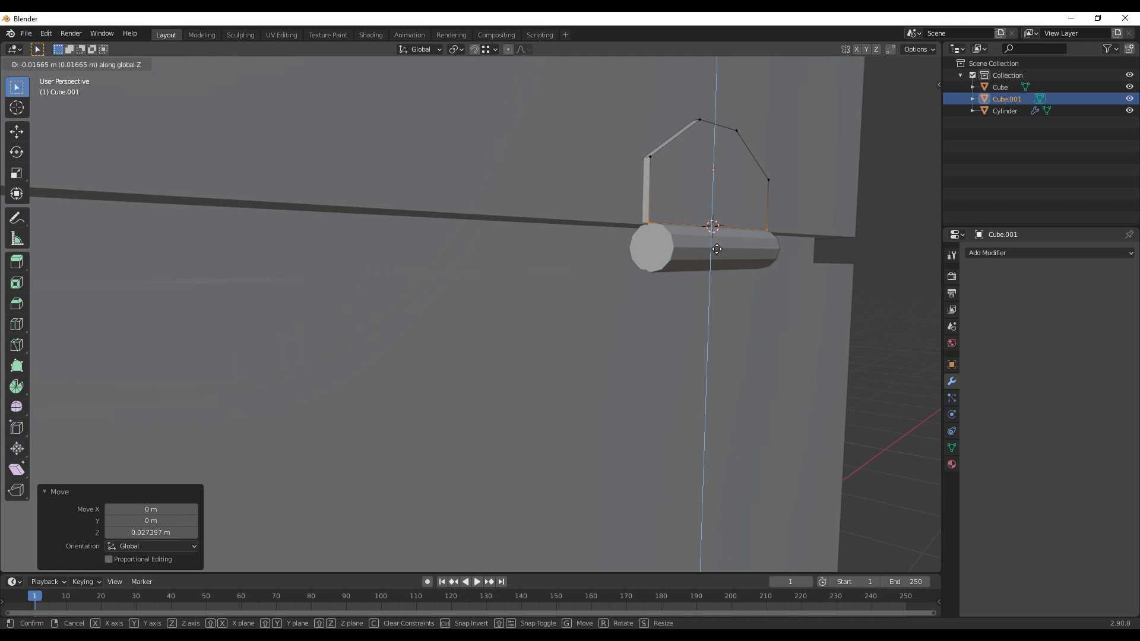
click(717, 249)
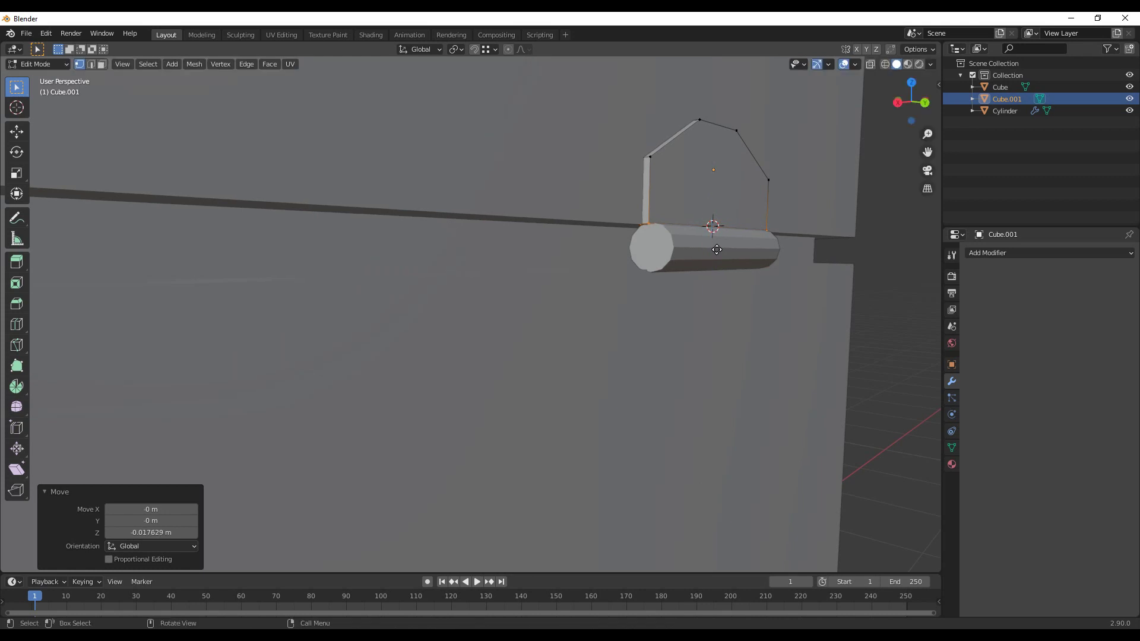
middle_drag(717, 250, 684, 340)
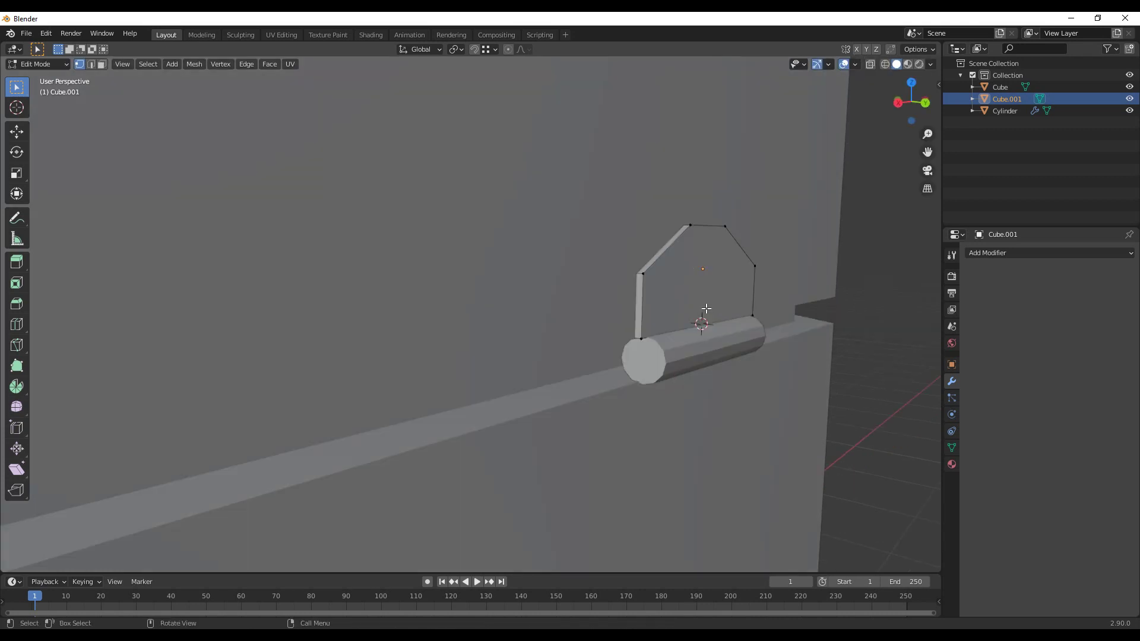
scroll(706, 344, down, 8)
middle_drag(764, 356, 717, 289)
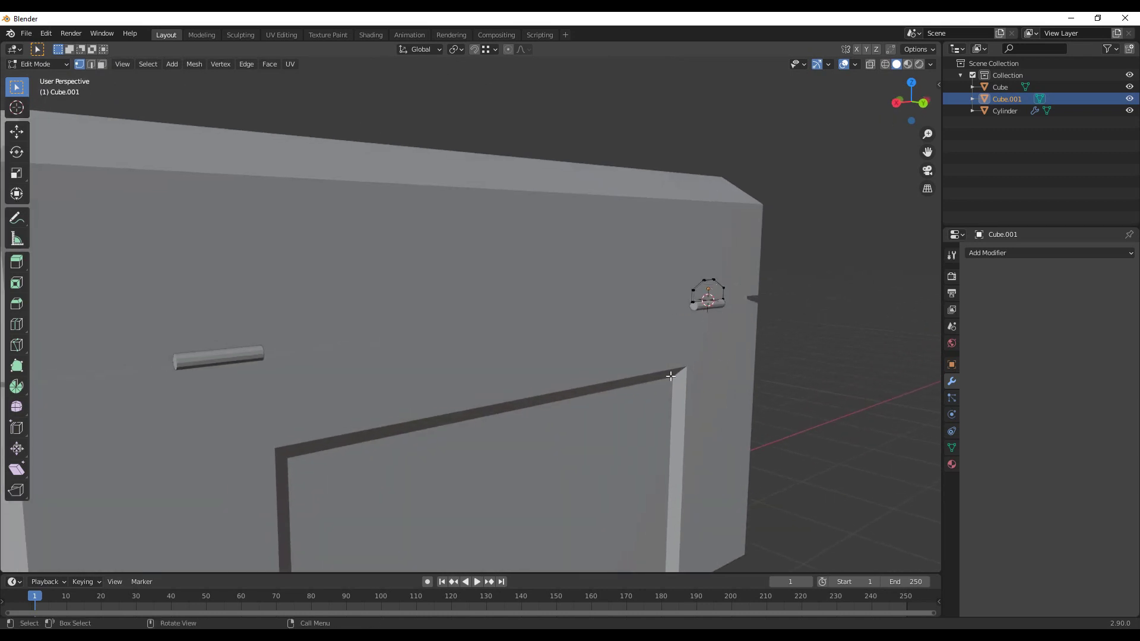
middle_drag(755, 389, 451, 376)
key(Tab)
- Select the crate body's two lid seam edges in edge select mode
click(419, 345)
key(Tab)
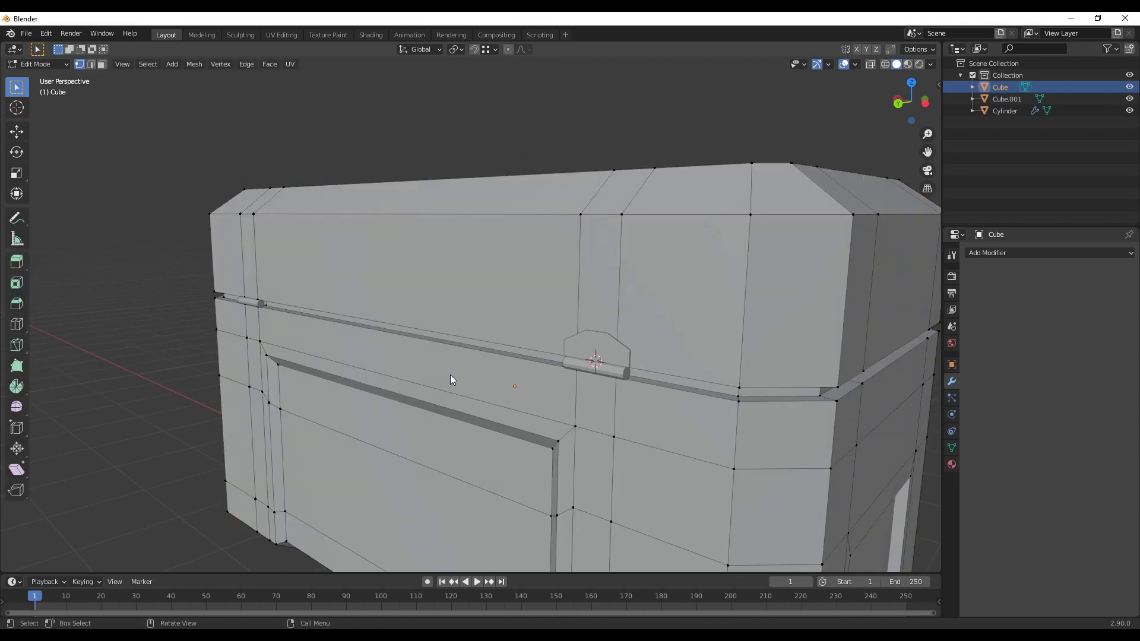
key(2)
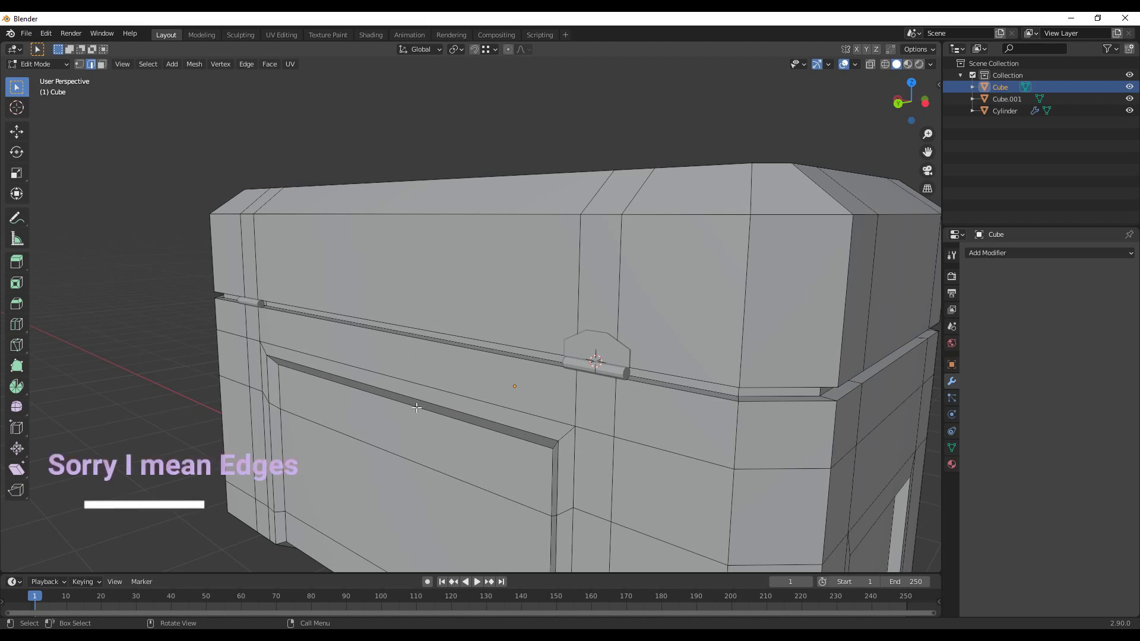
click(421, 328)
shift+click(421, 336)
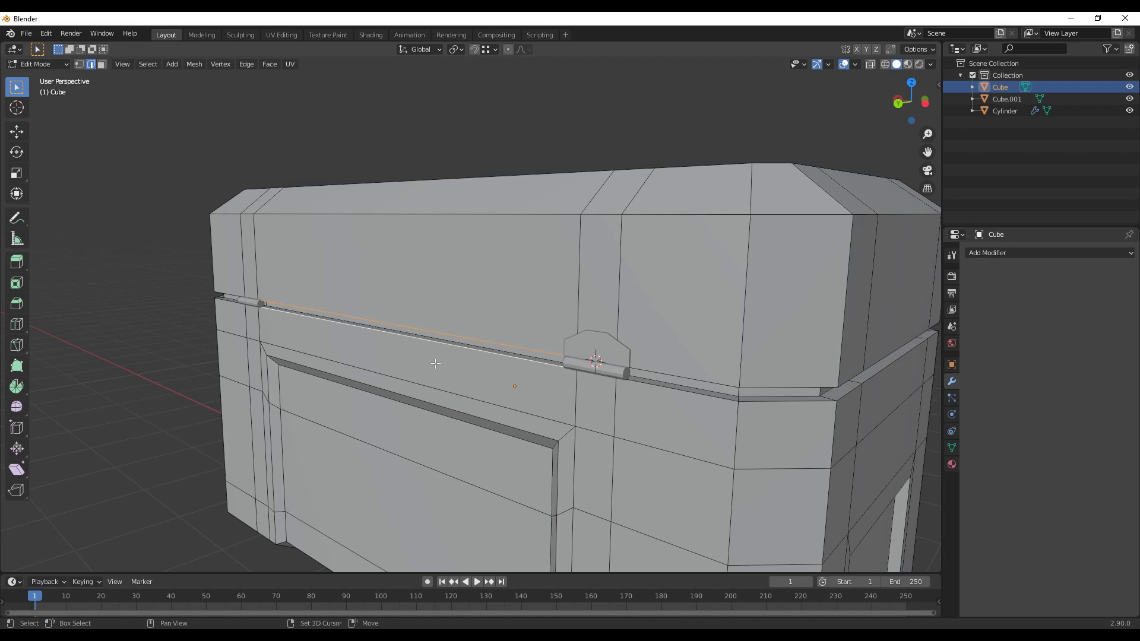
- Snap the 3D cursor to the selected seam edges, return to Object Mode, and select the hinge plate
key(shift+s)
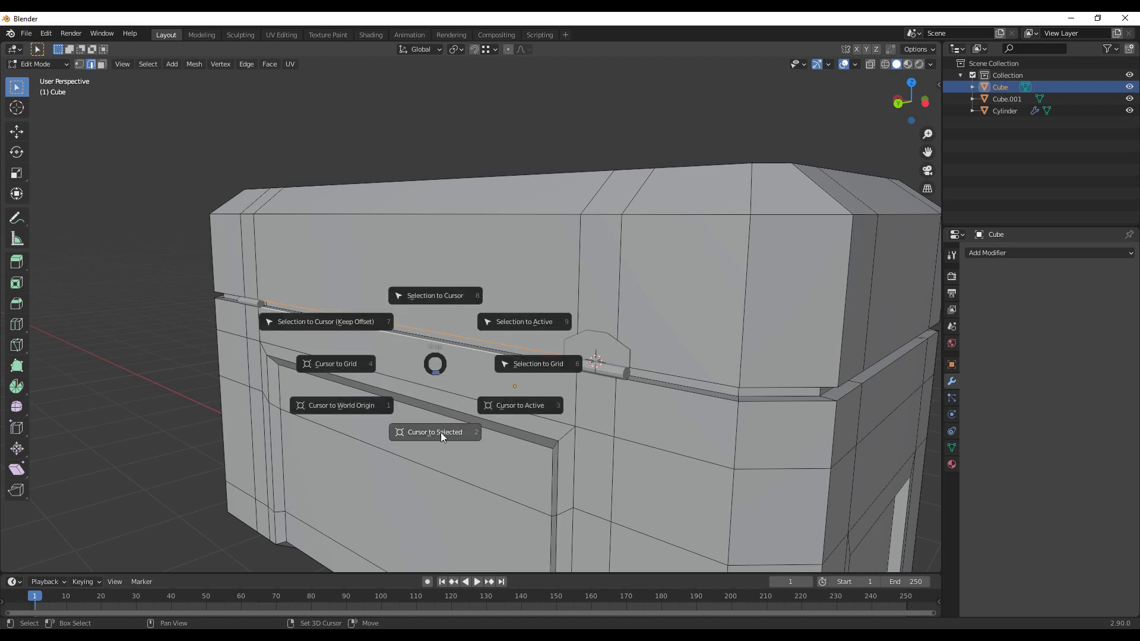
click(441, 432)
key(Tab)
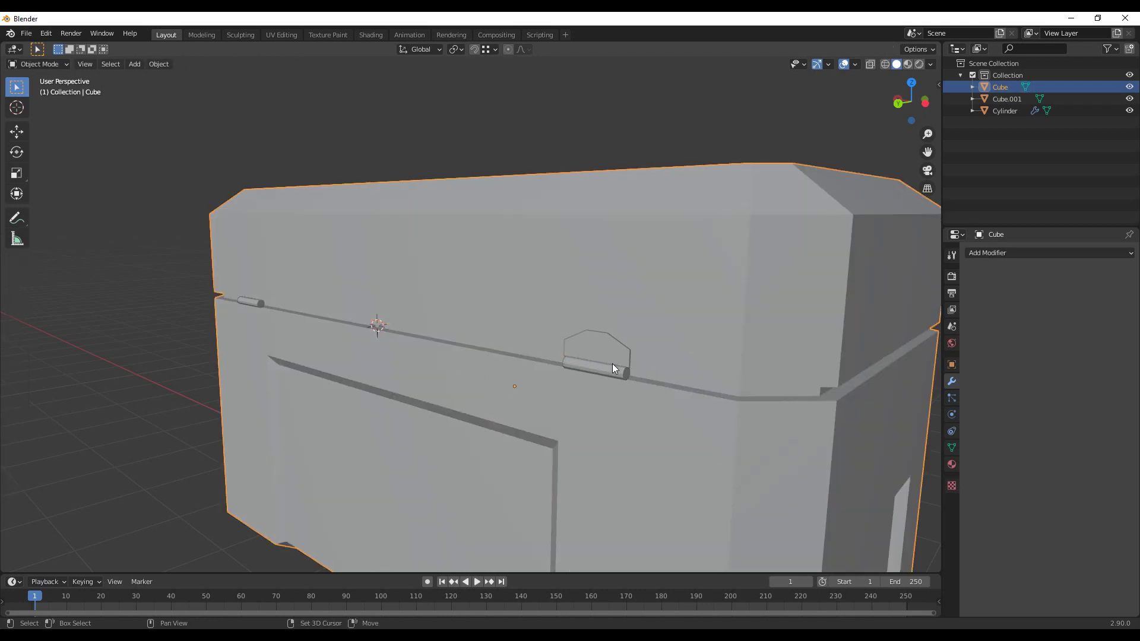
middle_drag(611, 364, 576, 340)
click(566, 340)
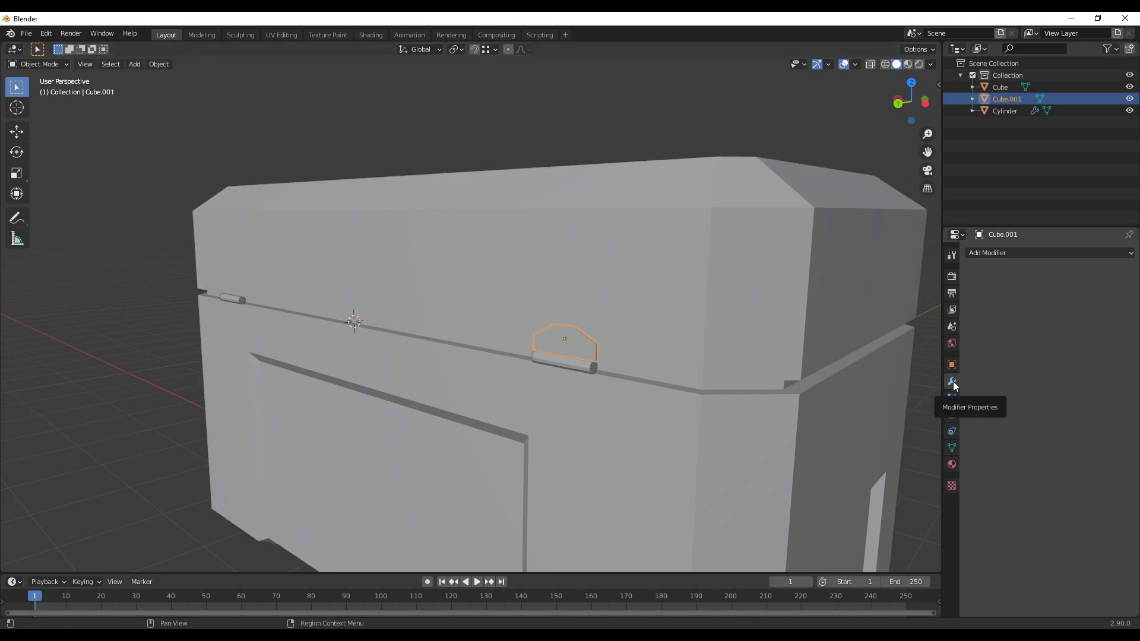
- Add a Mirror modifier to the hinge plate and set its origin to the 3D cursor
click(998, 250)
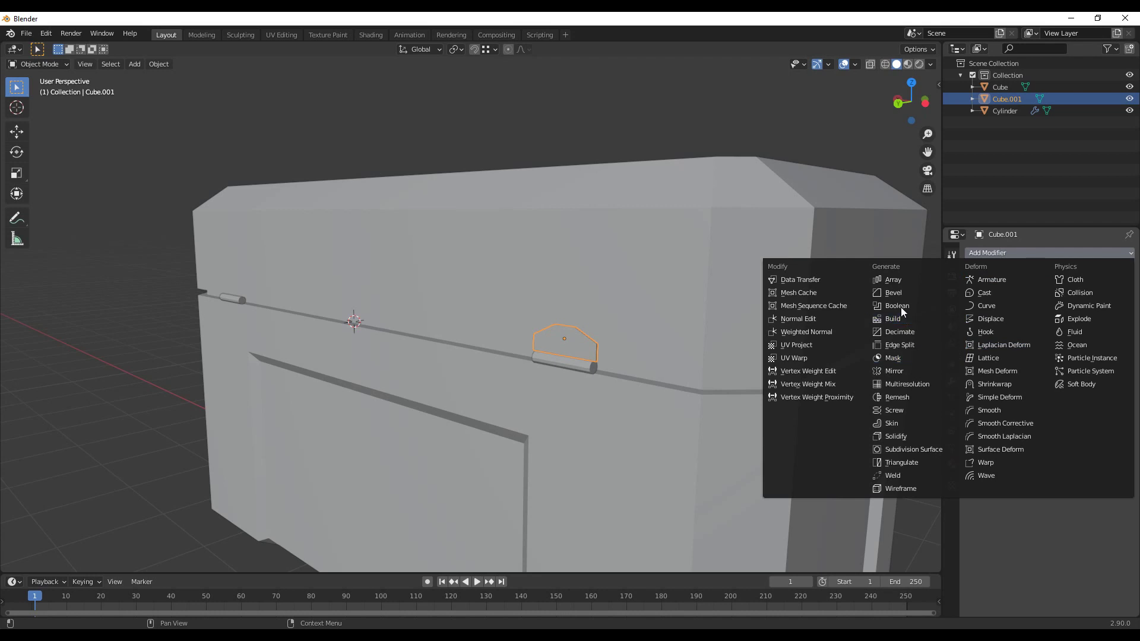
click(894, 371)
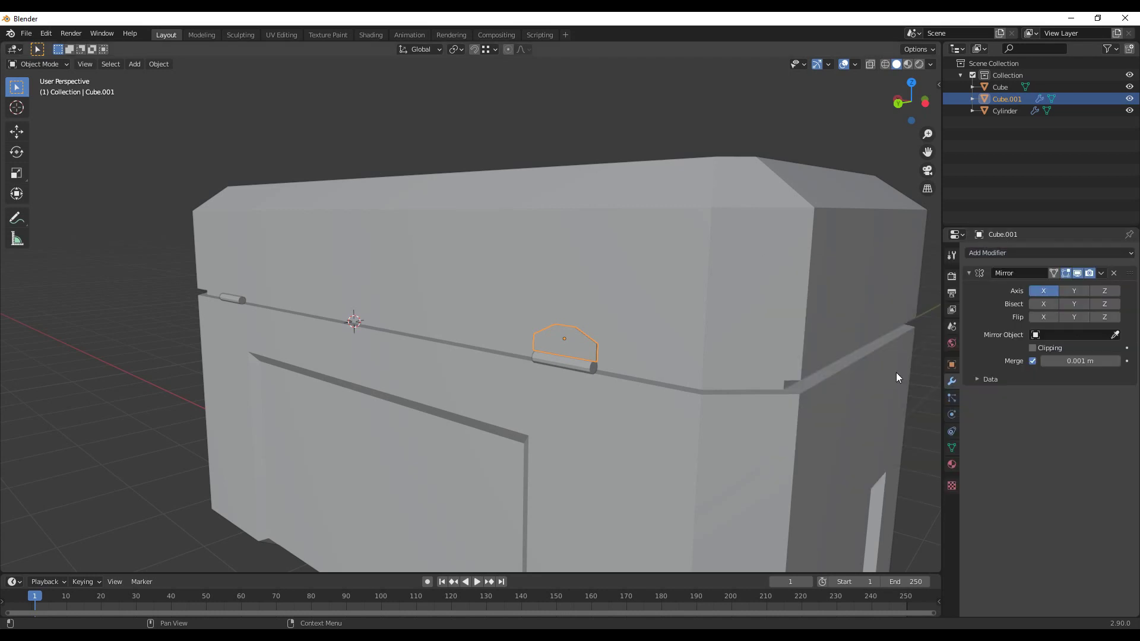
right_click(170, 330)
mouse_move(170, 330)
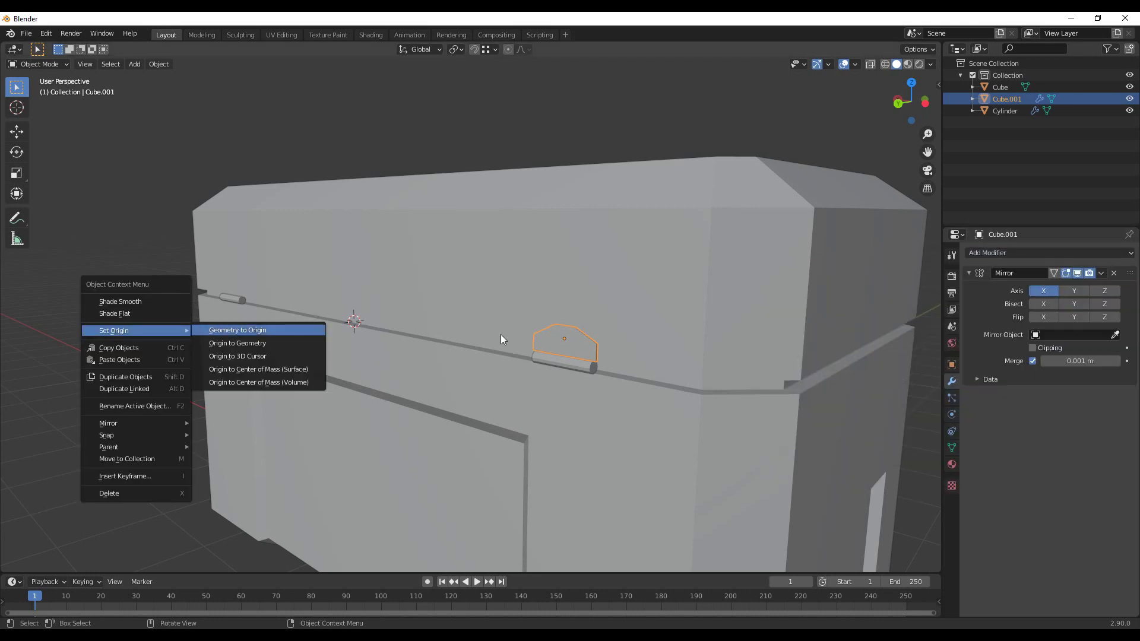
click(562, 344)
click(562, 342)
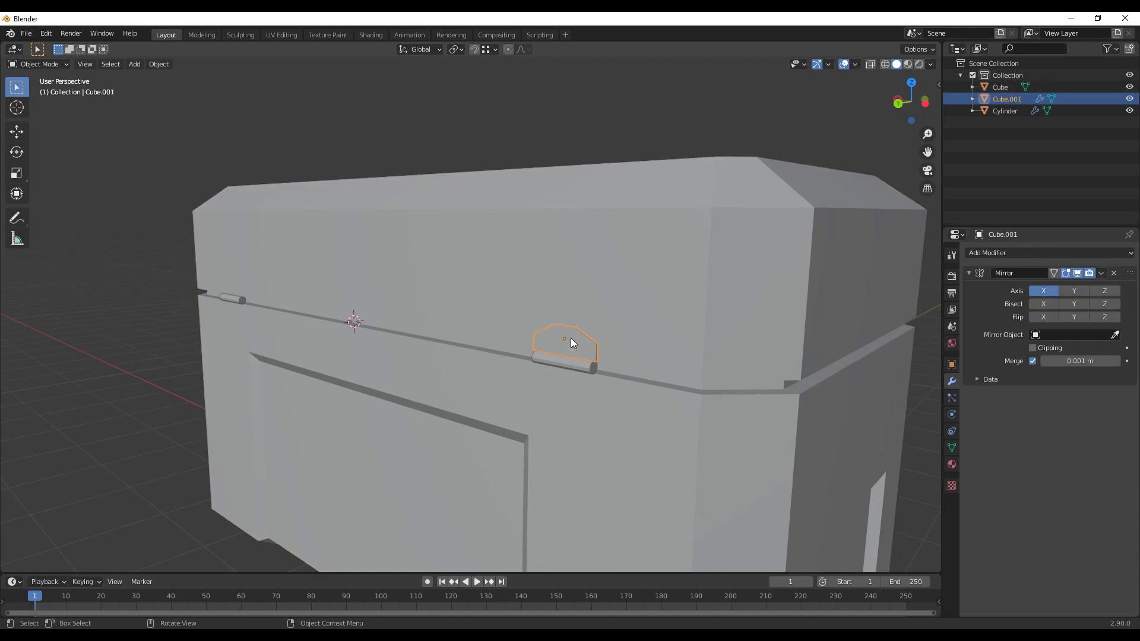
right_click(168, 353)
mouse_move(150, 347)
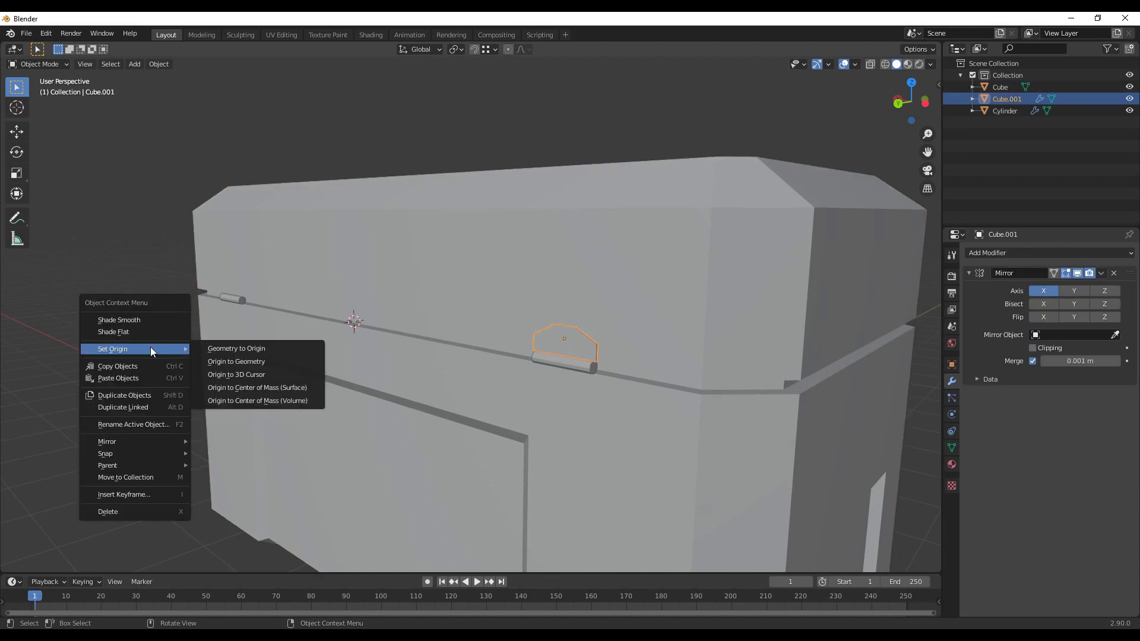
click(258, 373)
middle_drag(258, 373, 302, 344)
middle_drag(569, 342, 650, 375)
- Enable the Z axis on the Mirror modifier so plates appear above and below the seam
click(586, 145)
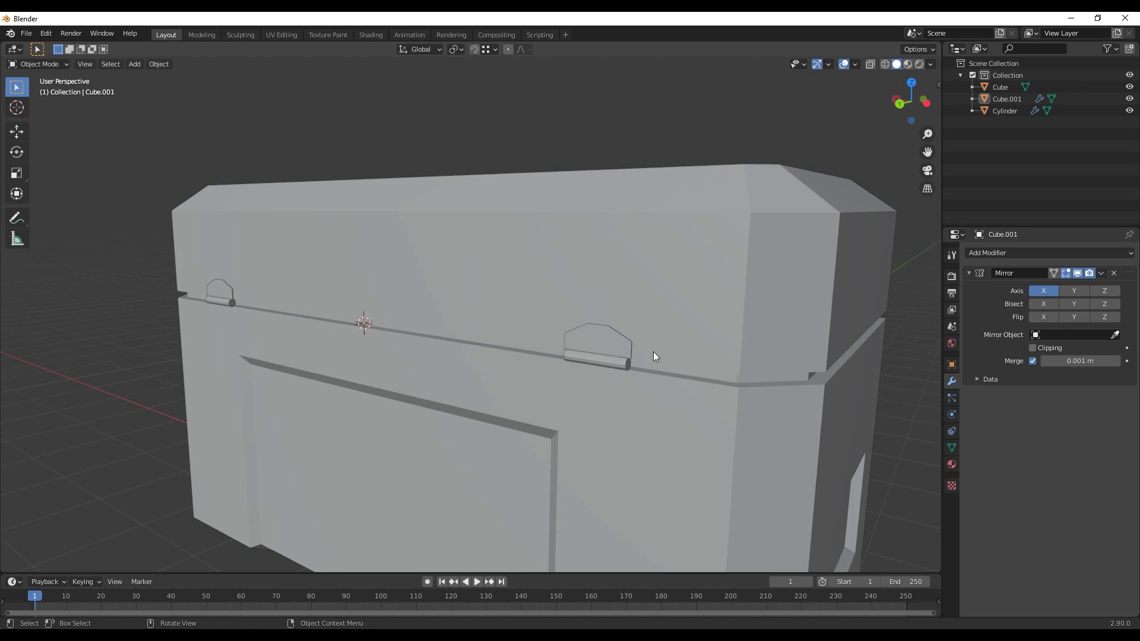
click(1105, 291)
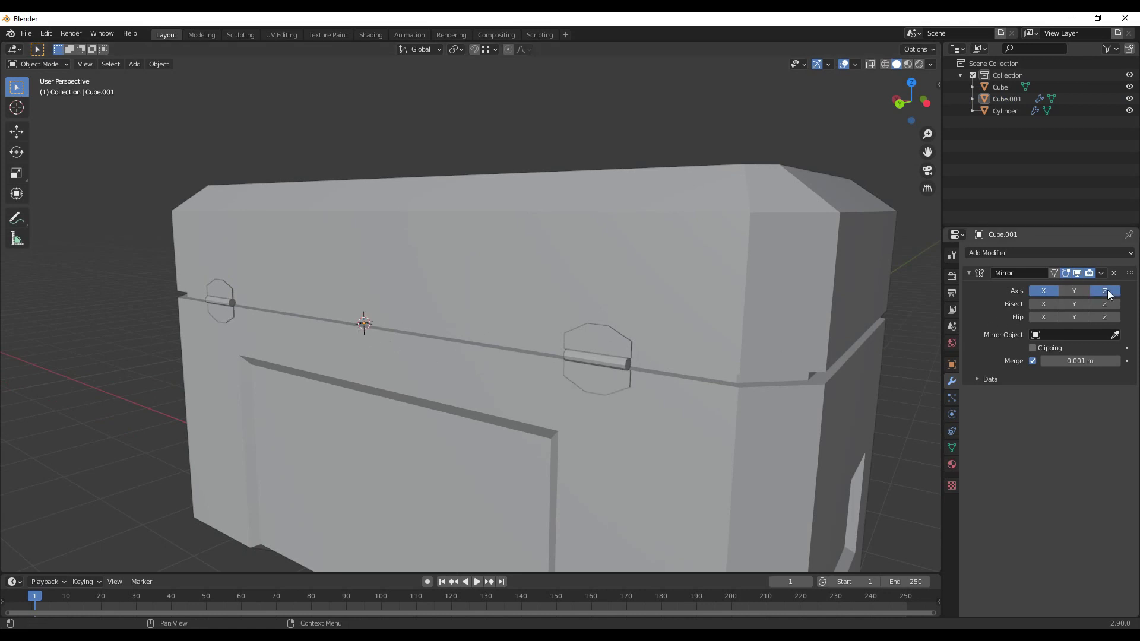
middle_drag(664, 384, 651, 324)
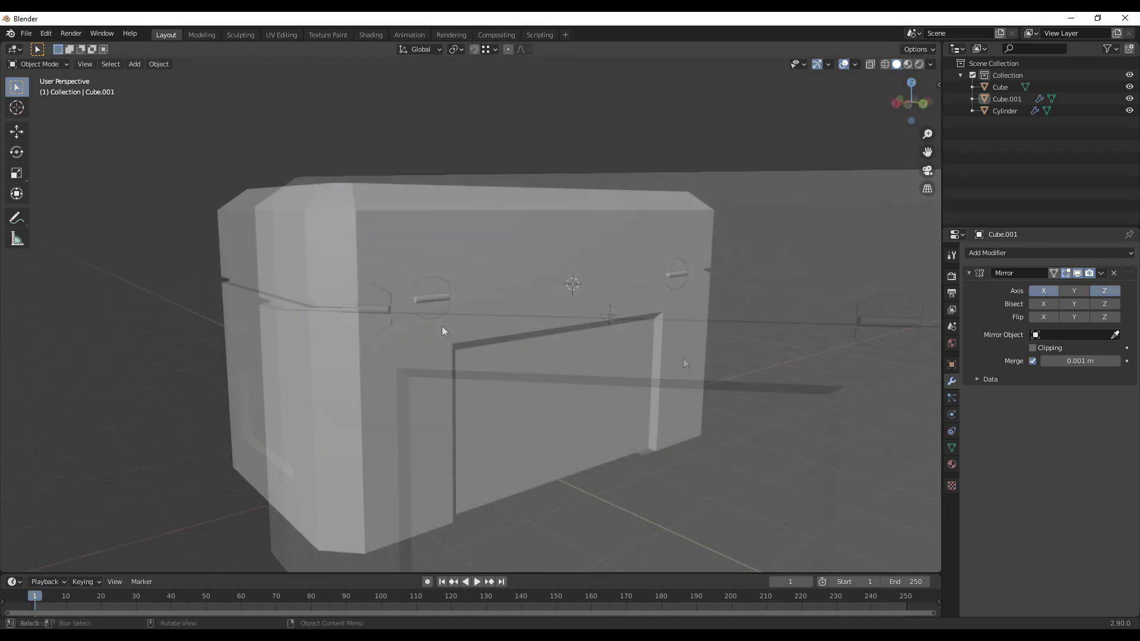
scroll(458, 336, up, 3)
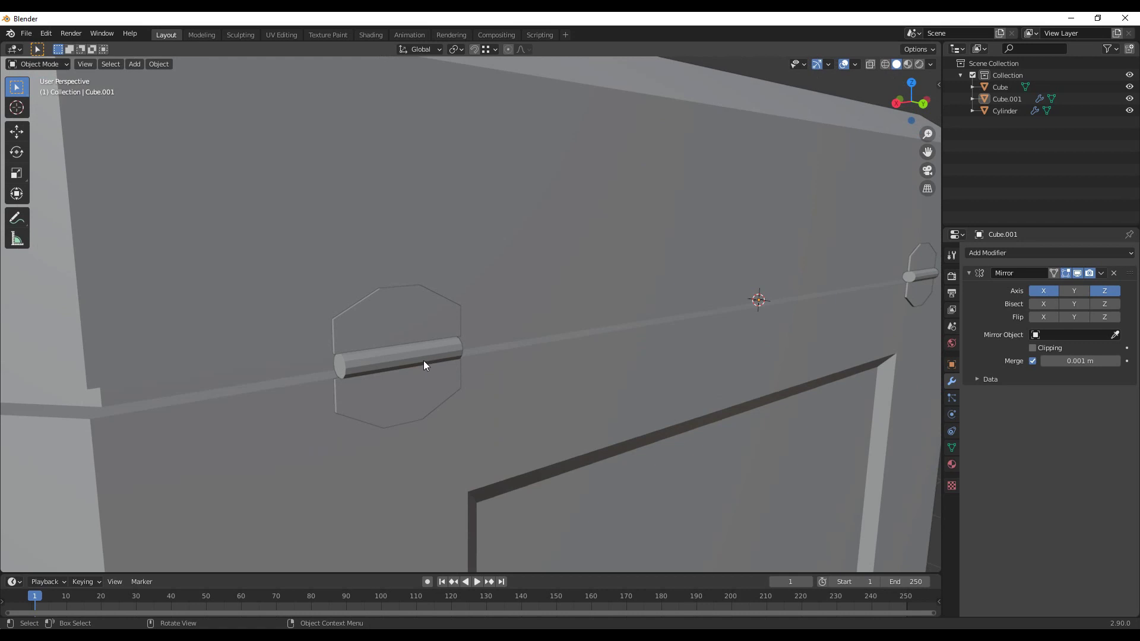
- Select the hinge pin cylinder
click(424, 365)
middle_drag(447, 387, 536, 383)
scroll(535, 384, up, 3)
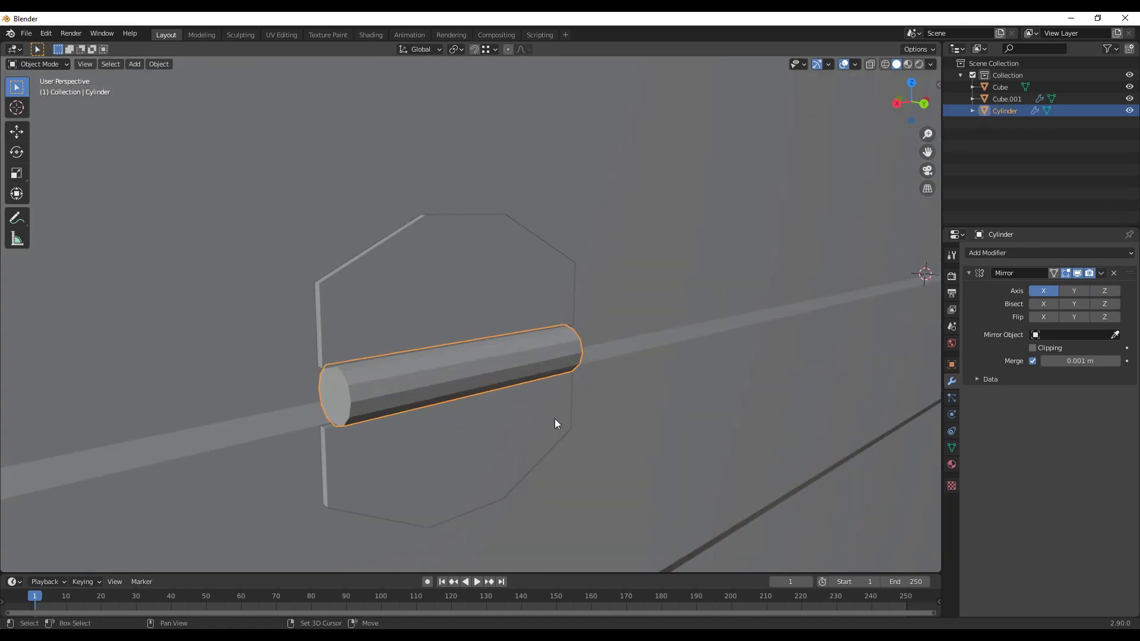
- Apply Shade Smooth to the hinge cylinder
shift+middle_drag(554, 423, 444, 325)
click(426, 326)
click(439, 324)
scroll(535, 347, down, 3)
right_click(558, 345)
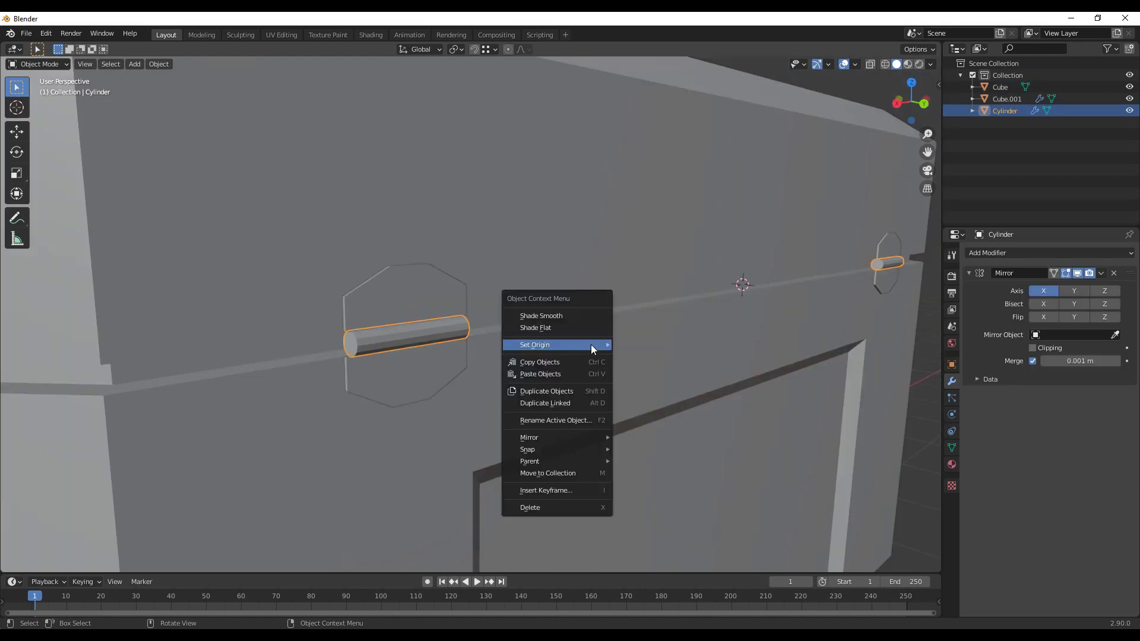
click(542, 317)
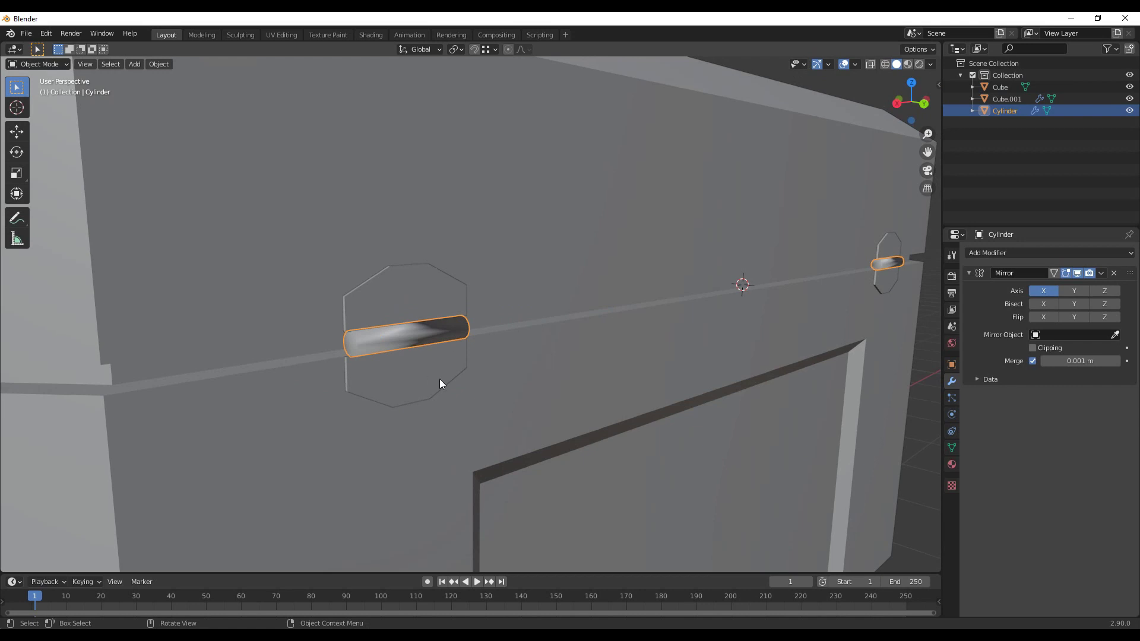
scroll(541, 316, up, 3)
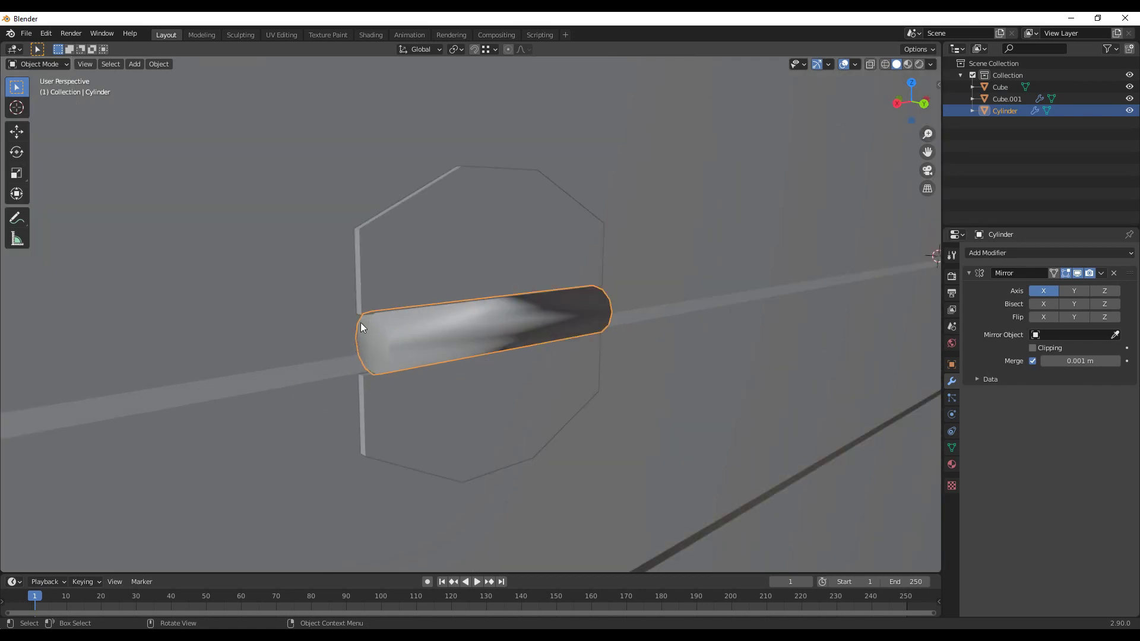
- Enable Auto Smooth in the cylinder's Normals settings with a 39.3° angle
click(951, 448)
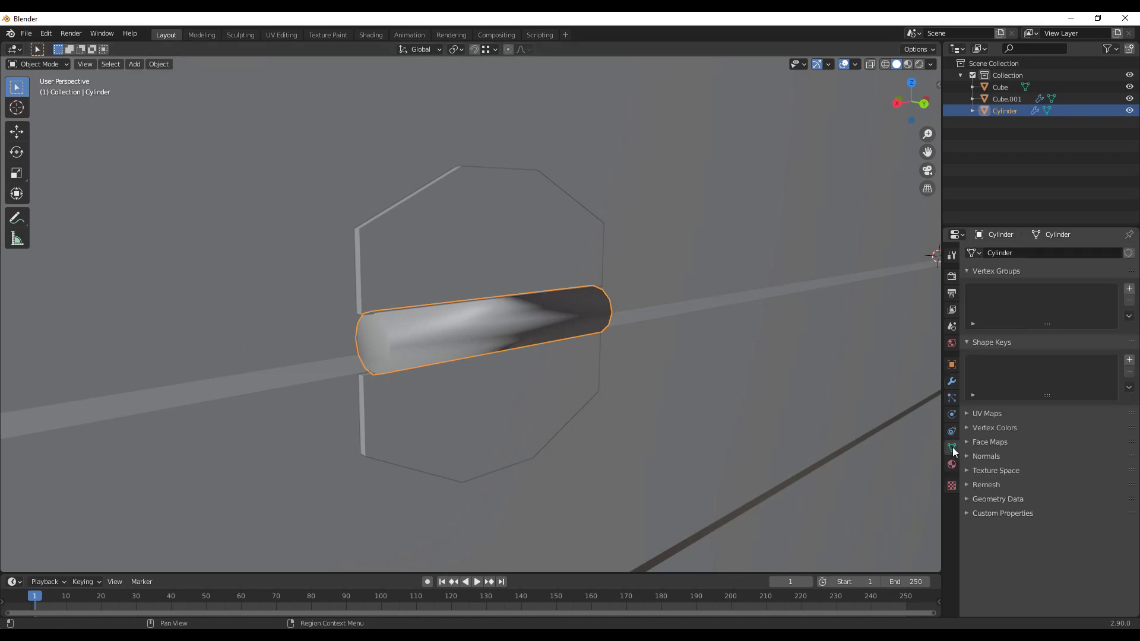
click(986, 457)
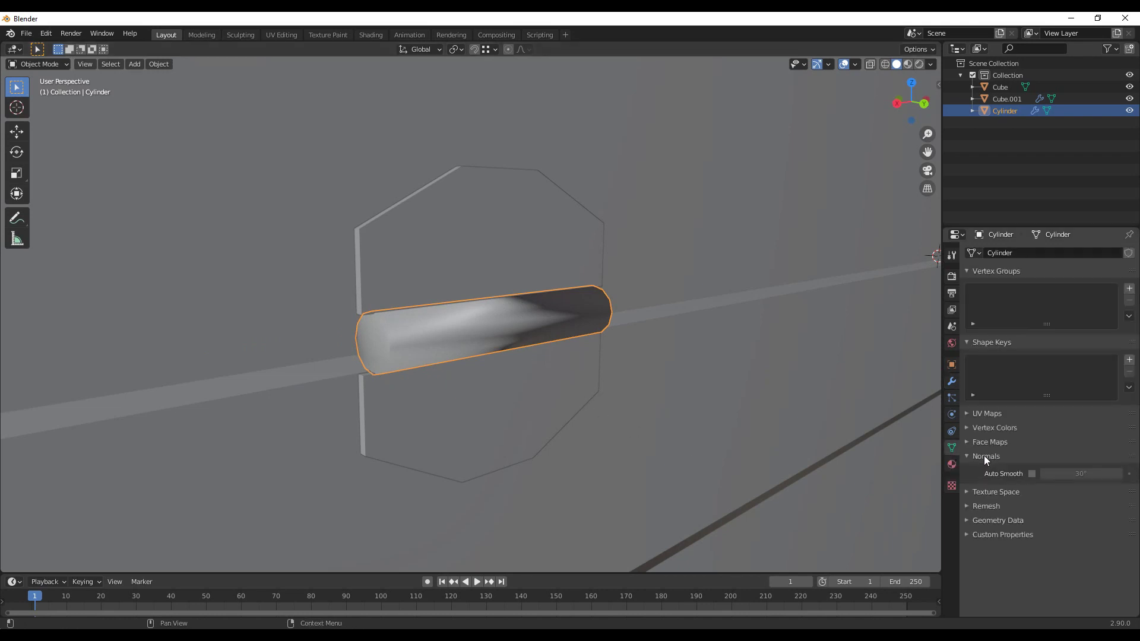
click(1031, 473)
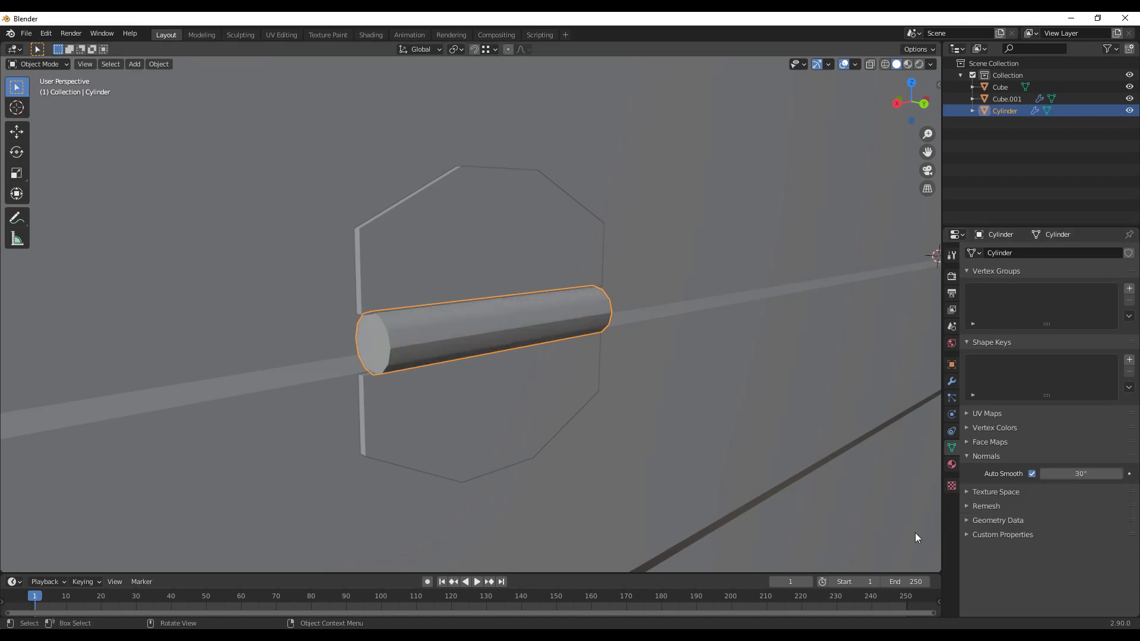
drag(1066, 473, 1132, 486)
- Apply the cylinder's scale with Ctrl+A
key(ctrl+a)
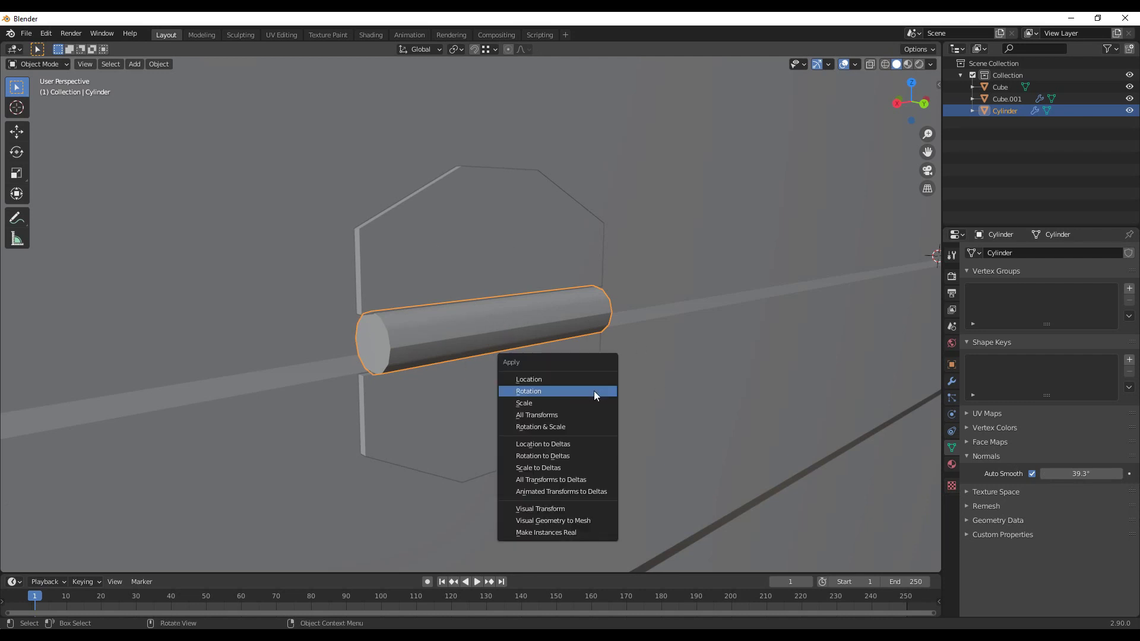
click(557, 406)
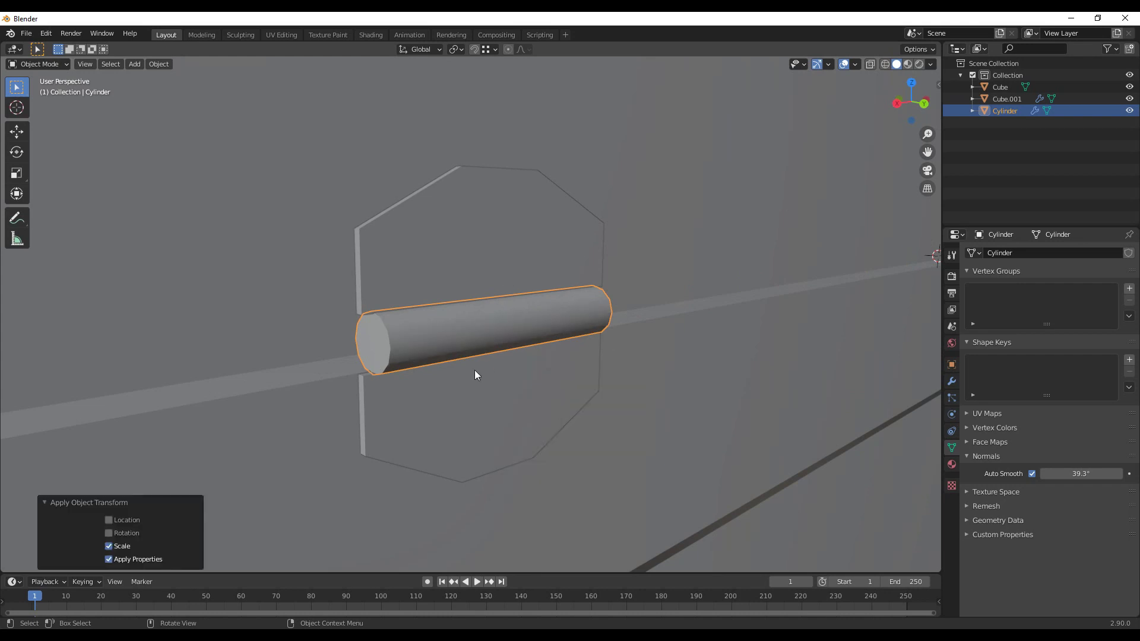
scroll(475, 371, down, 4)
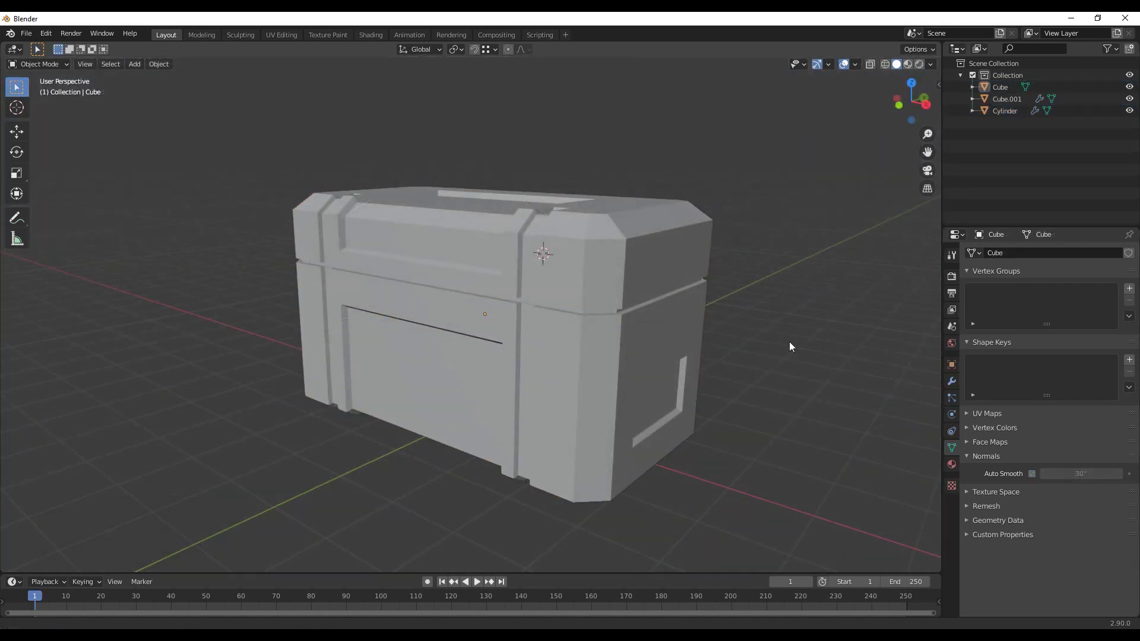
- Save the file from File > Save into the Blender Files folder under the name 001_ScifiCrate.blend
mouse_move(789, 340)
middle_down()
mouse_move(778, 335)
mouse_move(792, 339)
middle_up()
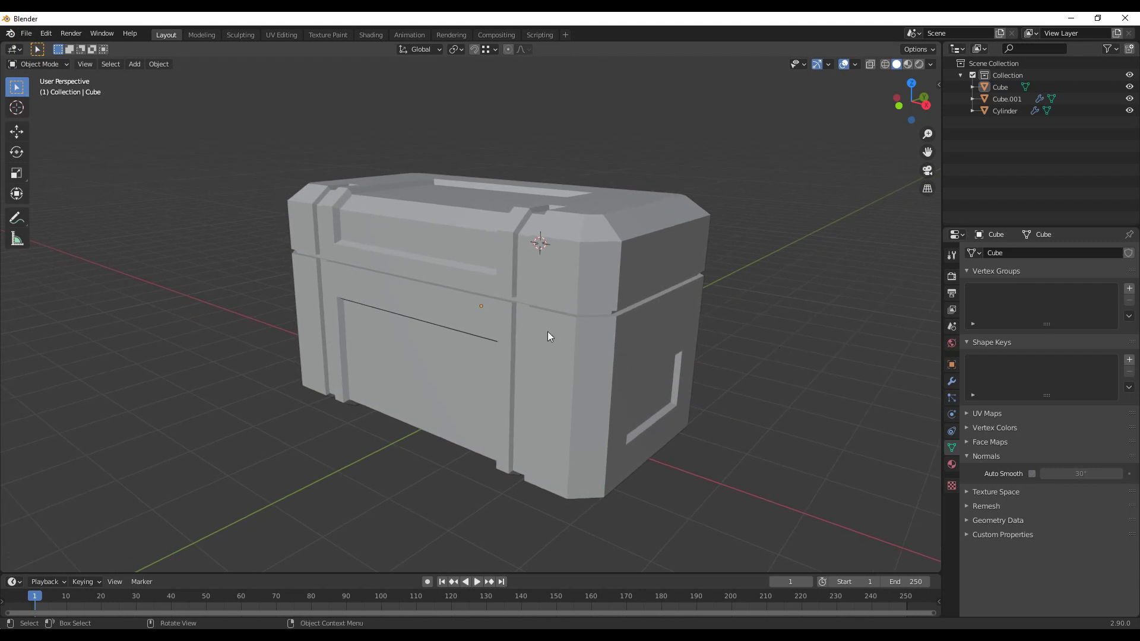
click(27, 35)
click(50, 113)
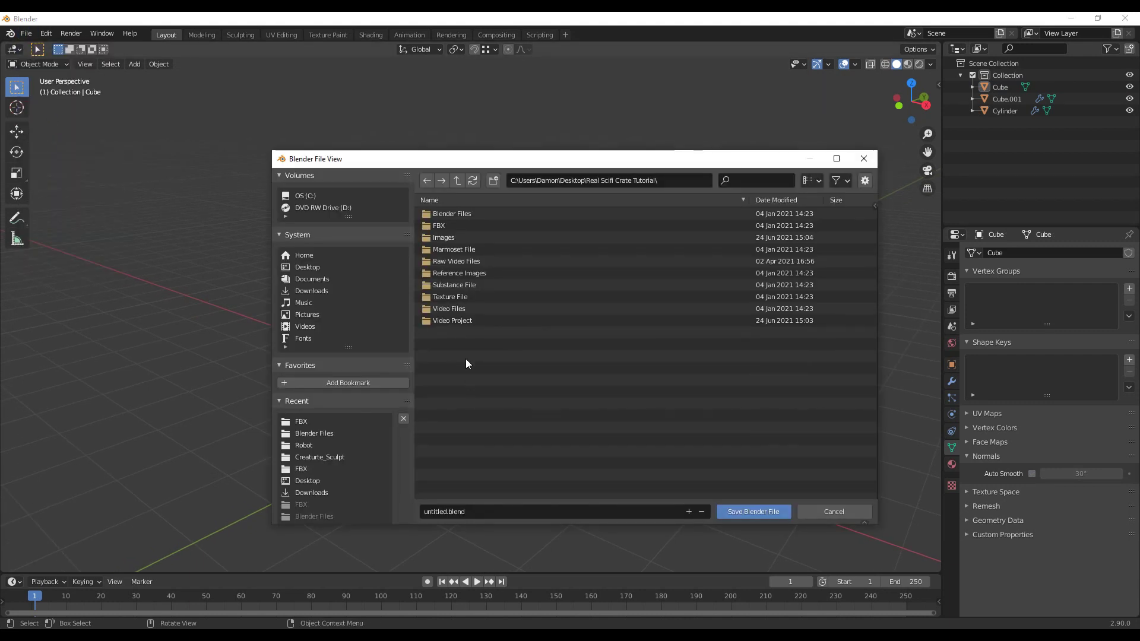
double_click(454, 215)
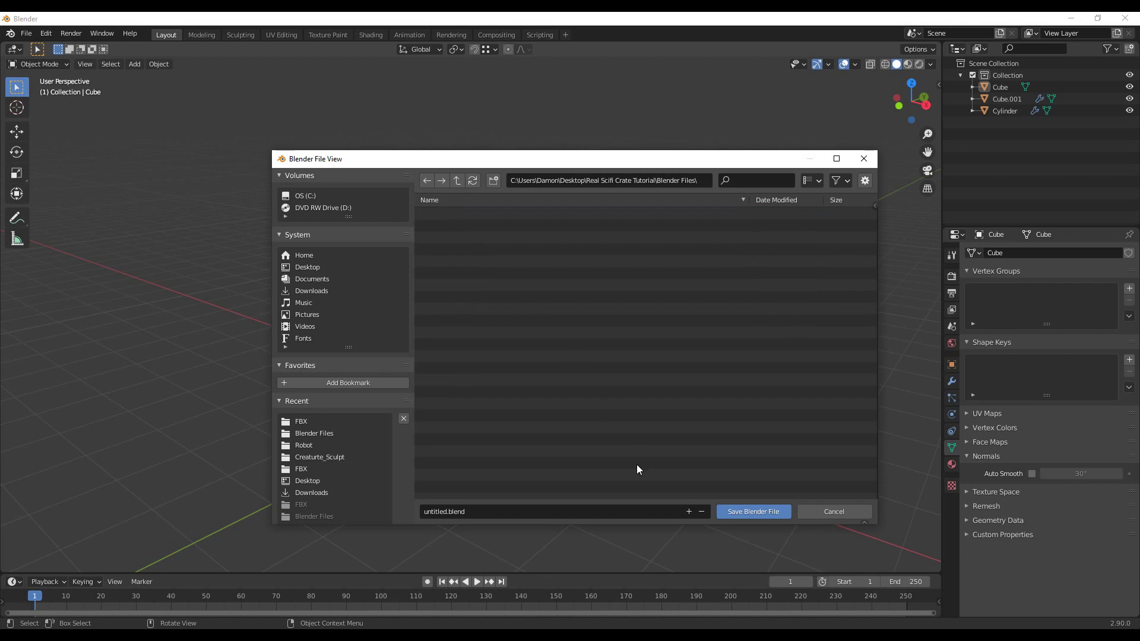
click(463, 512)
double_click(437, 512)
key(BackSpace)
text(001_)
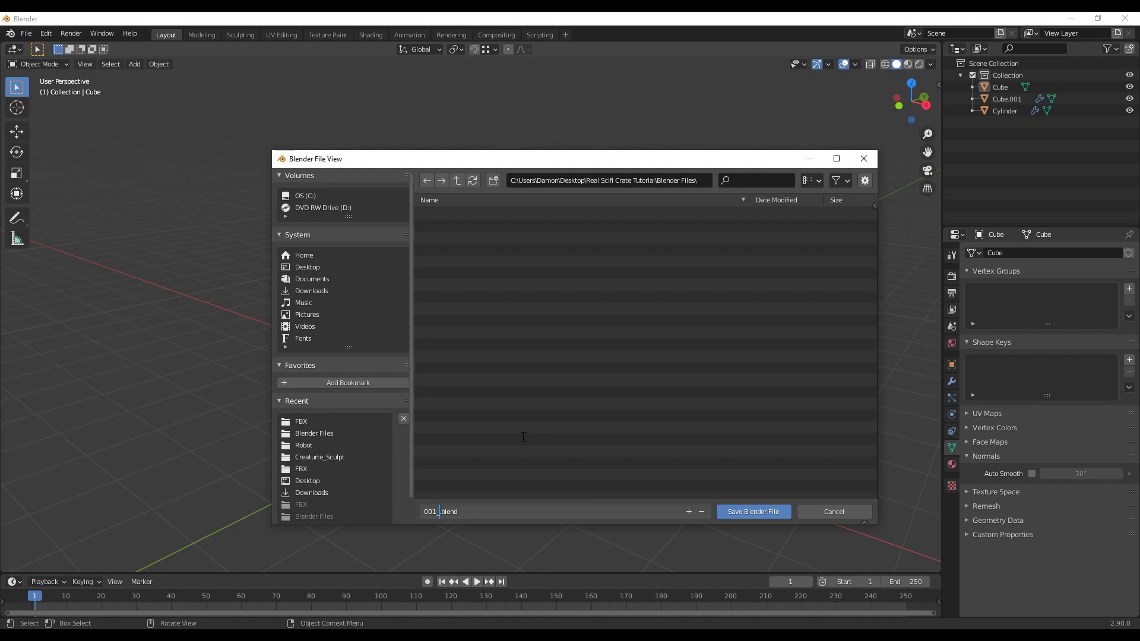
text(ScifiCrate)
click(754, 512)
click(752, 511)
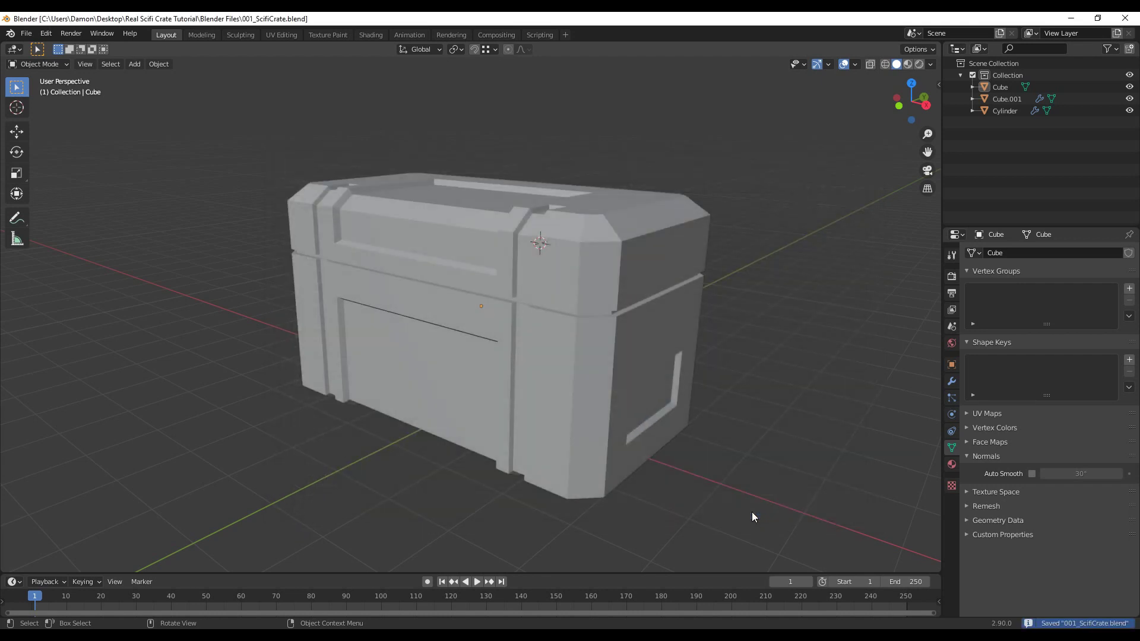